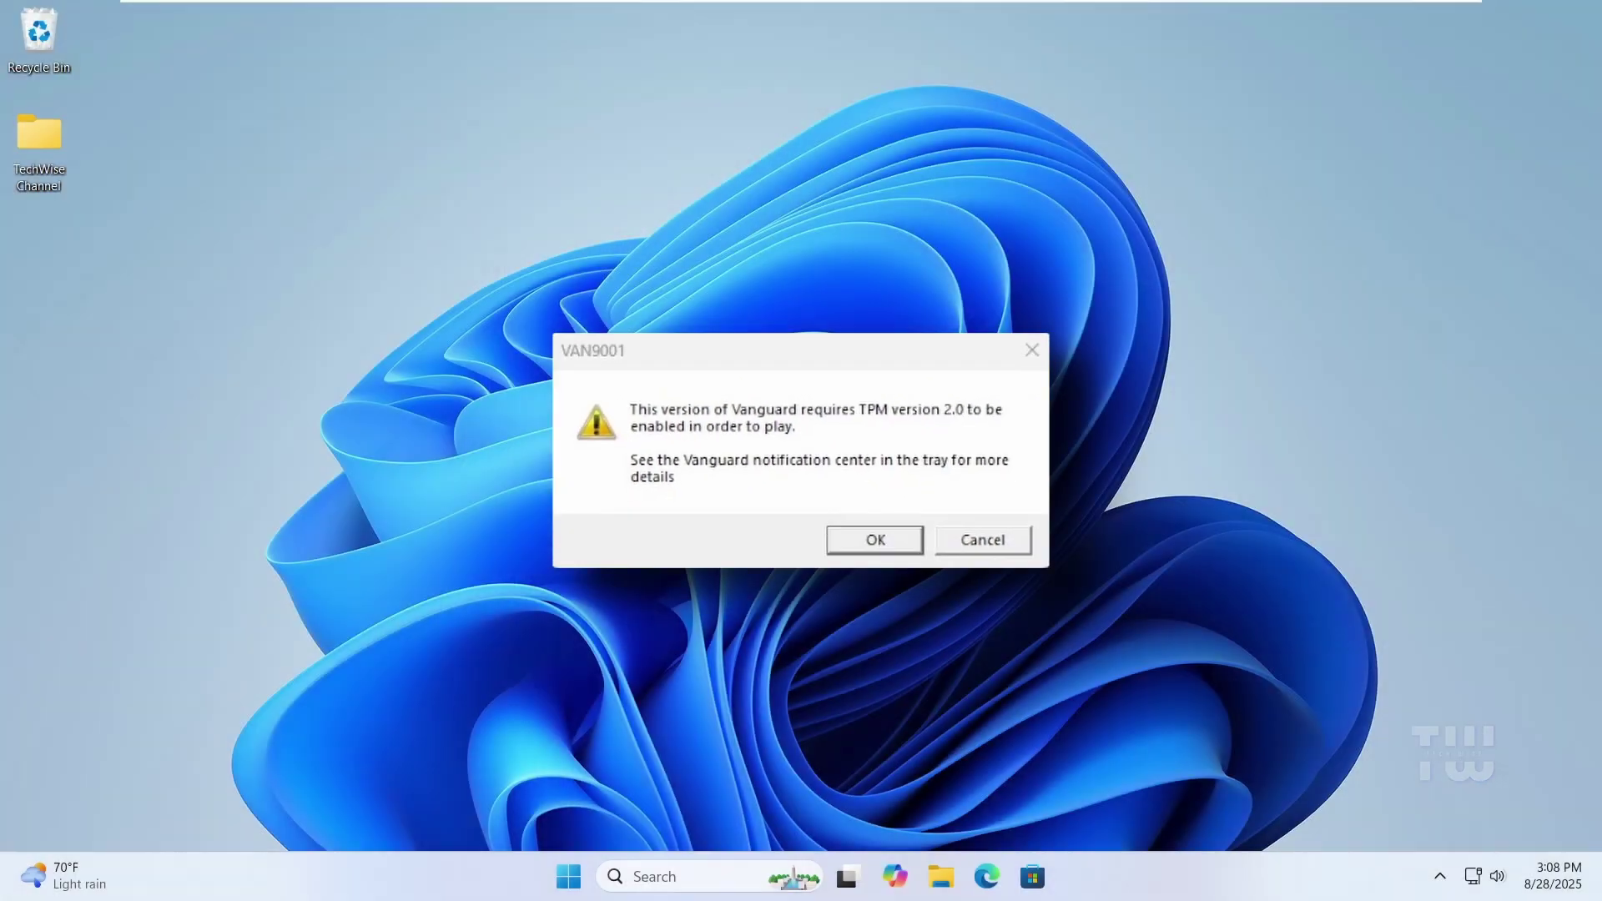
Dismiss the Riot Vanguard VAN9001 error saying TPM 2.0 is required
key(Return)
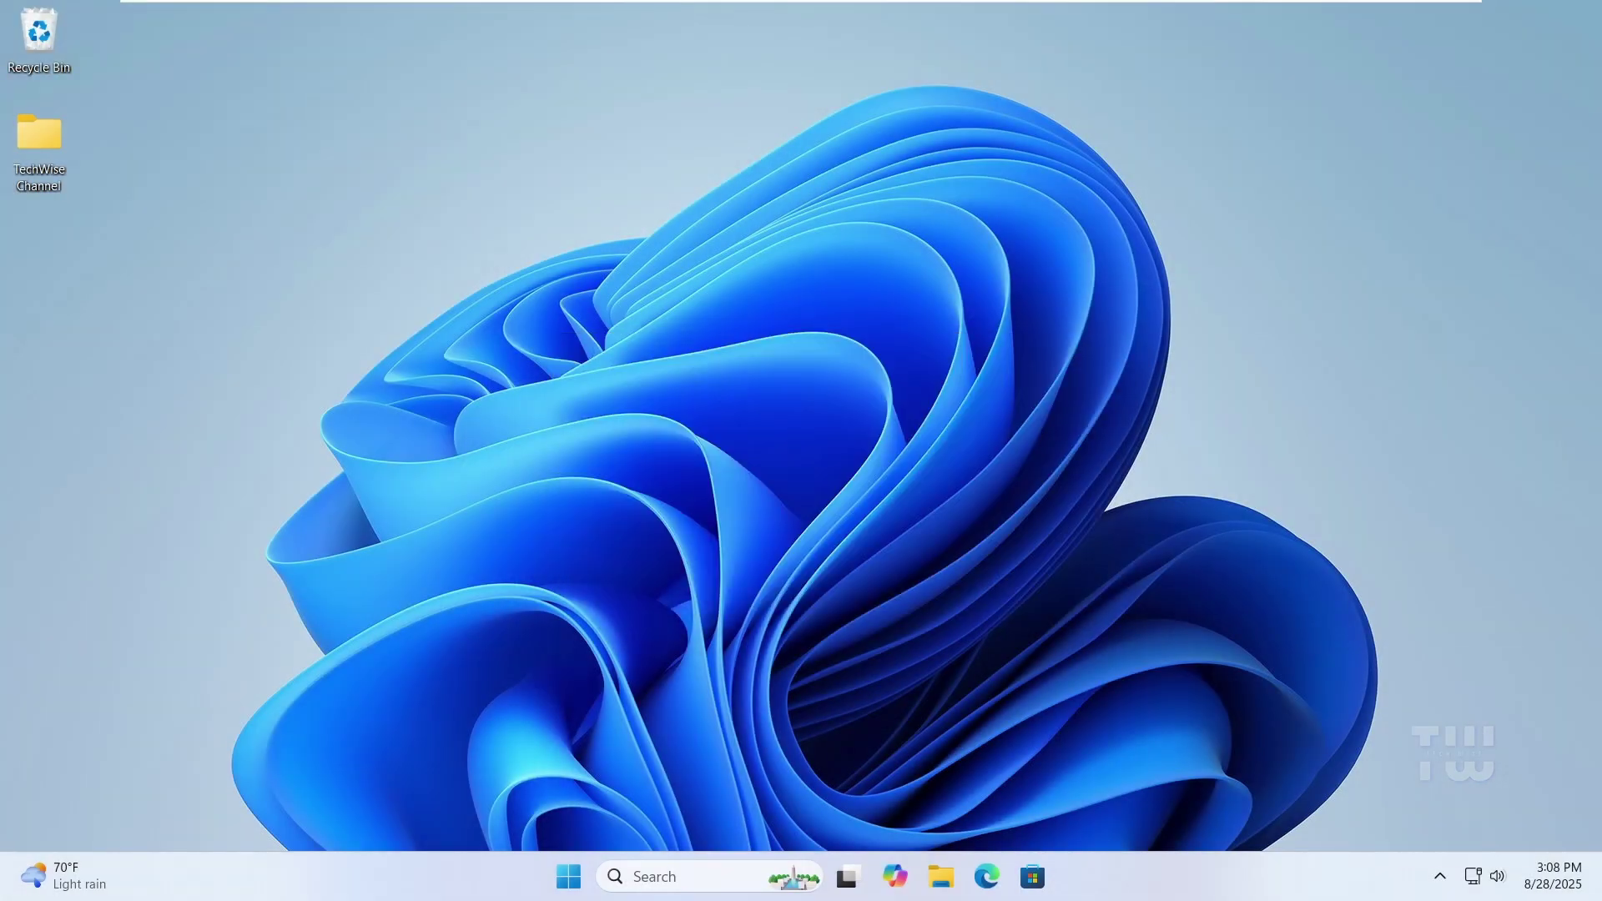
Open Settings from the Start menu's pinned apps and go to Windows Update
click(569, 876)
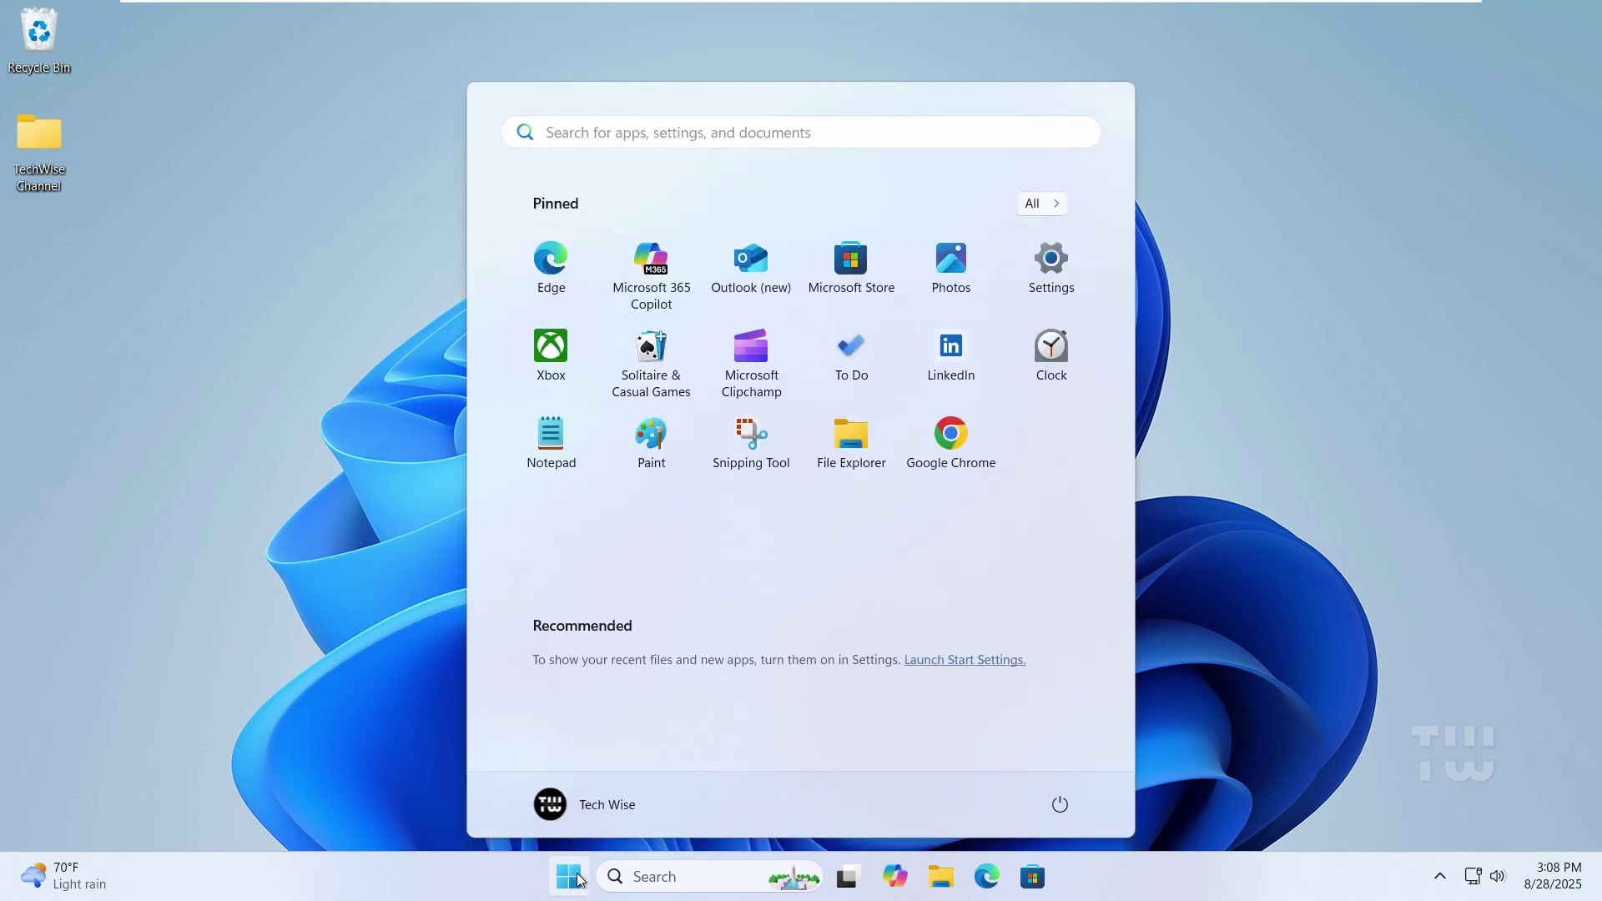
click(1054, 283)
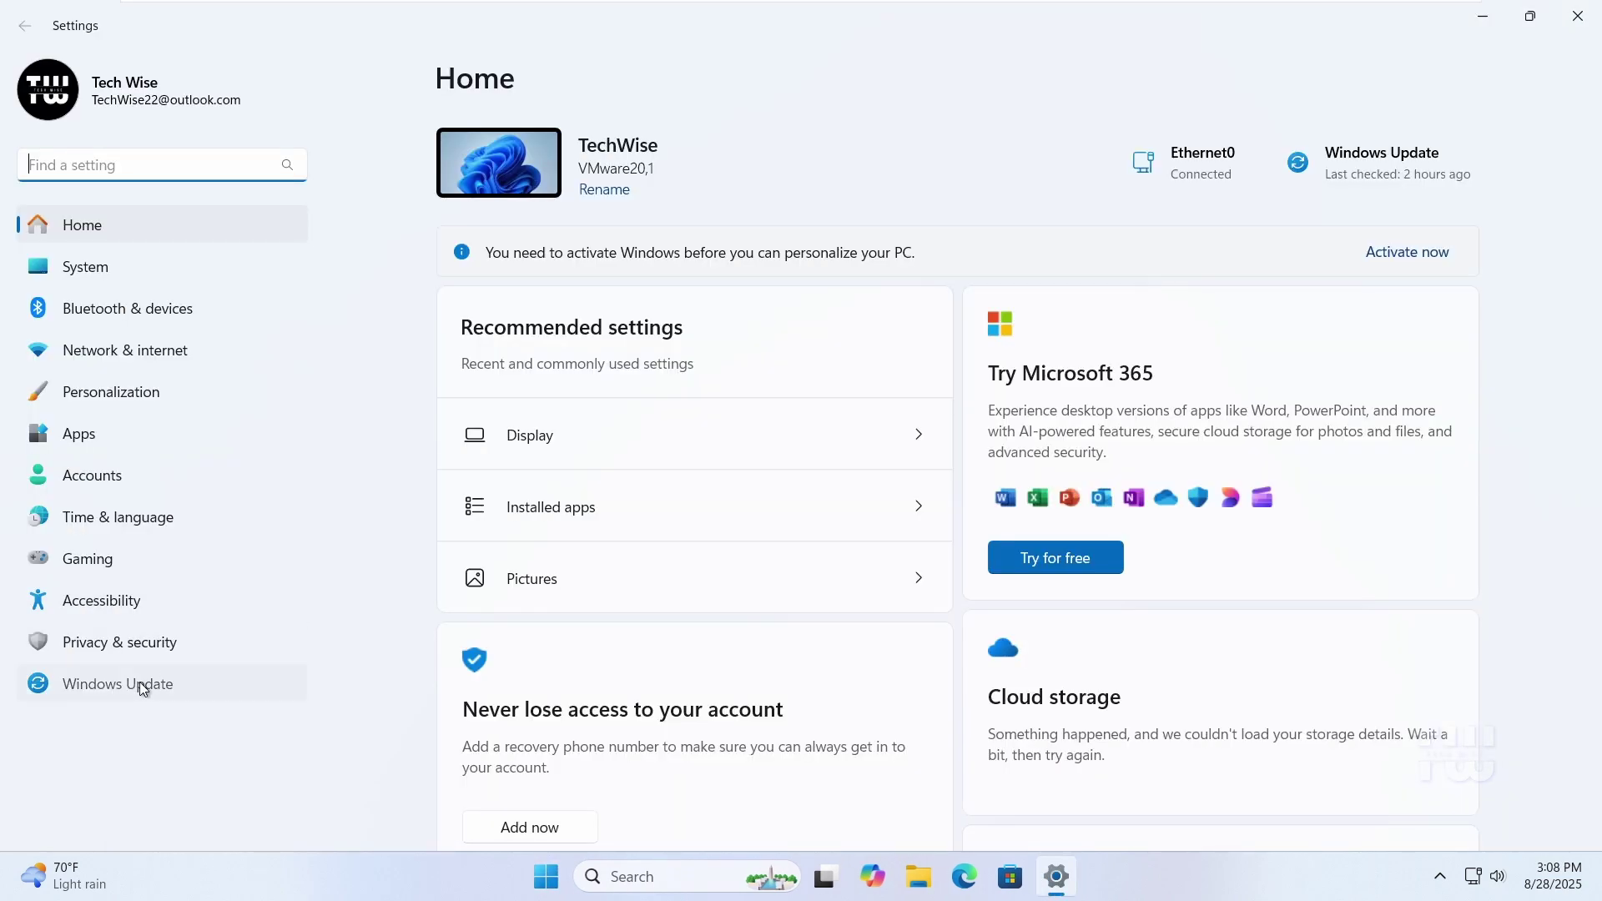
click(139, 682)
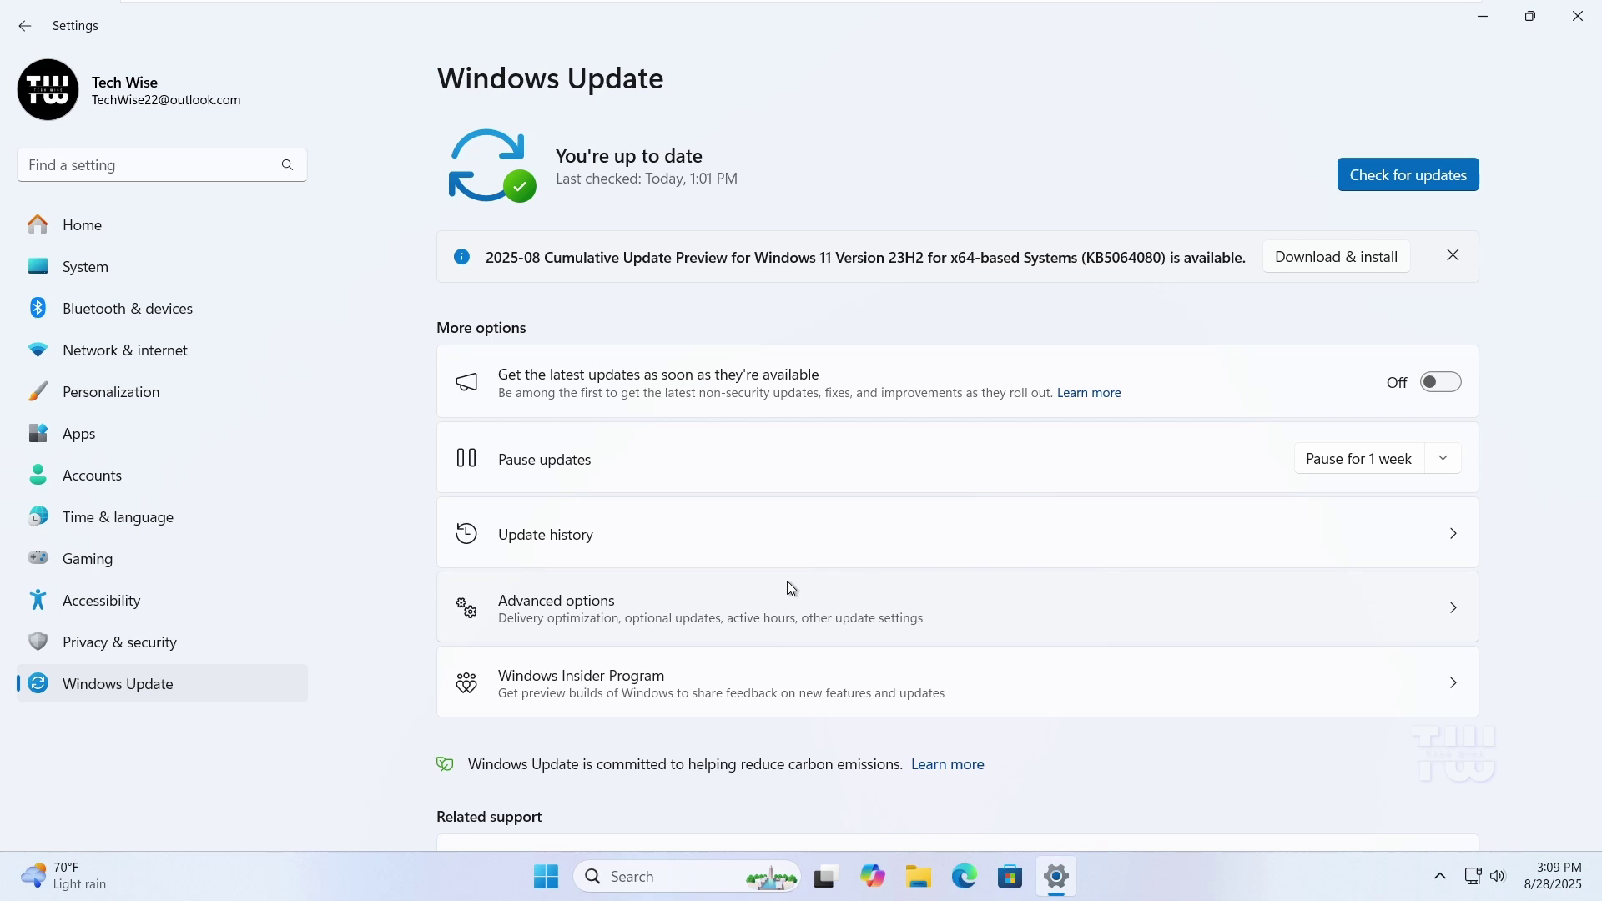
Open Advanced options > Optional updates and expand Other updates to reveal the .NET KB5064403 preview
scroll(791, 589, down, 2)
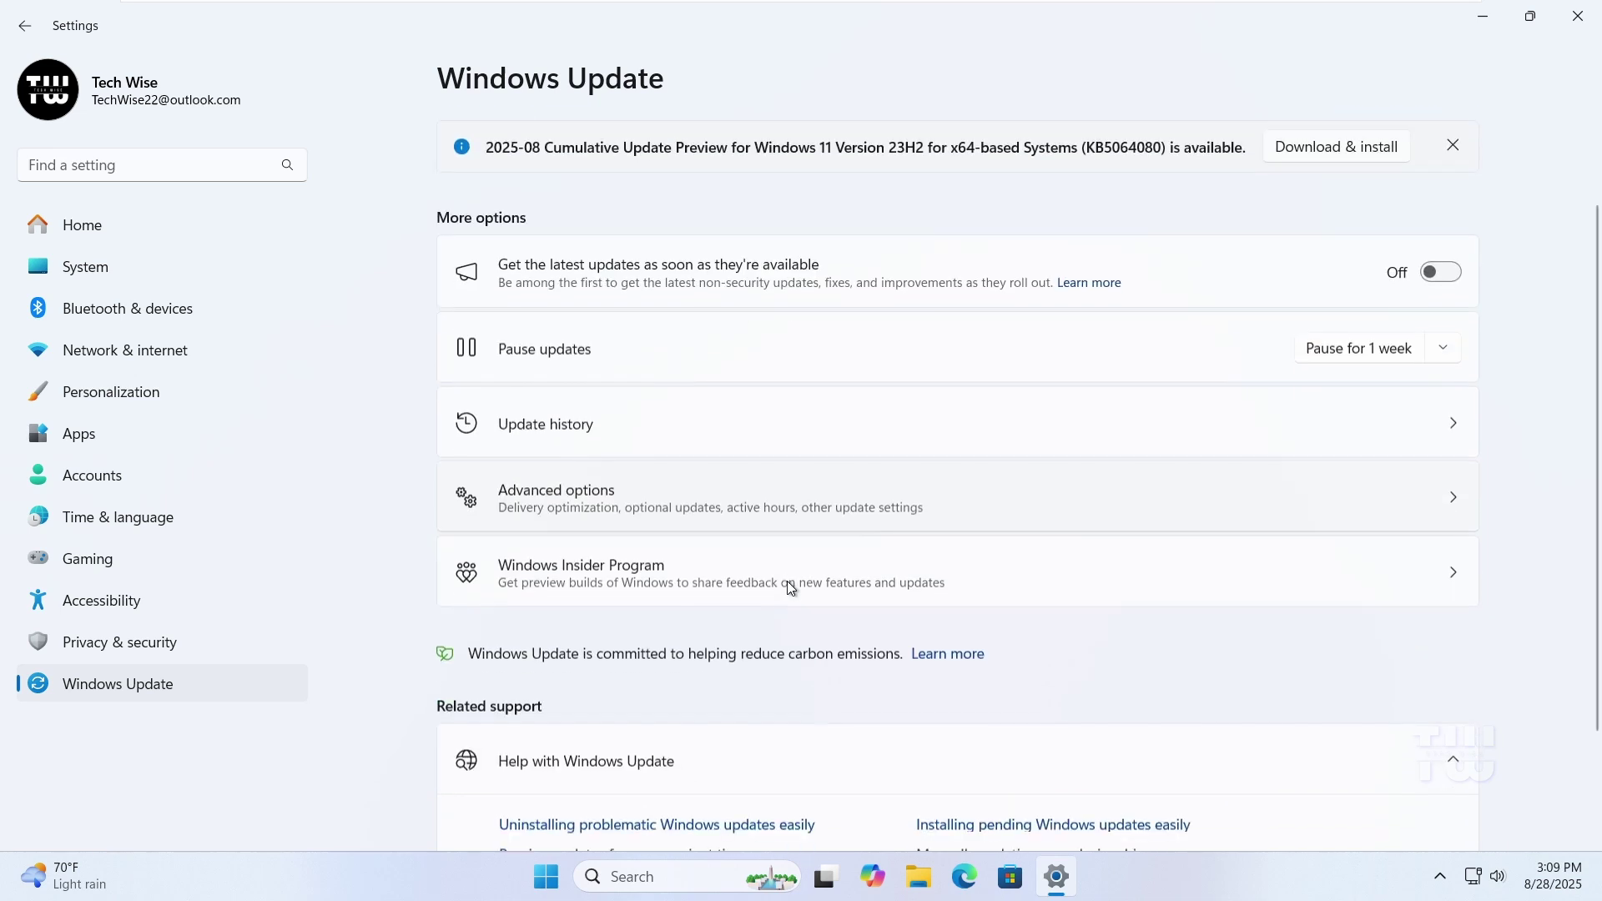
click(642, 505)
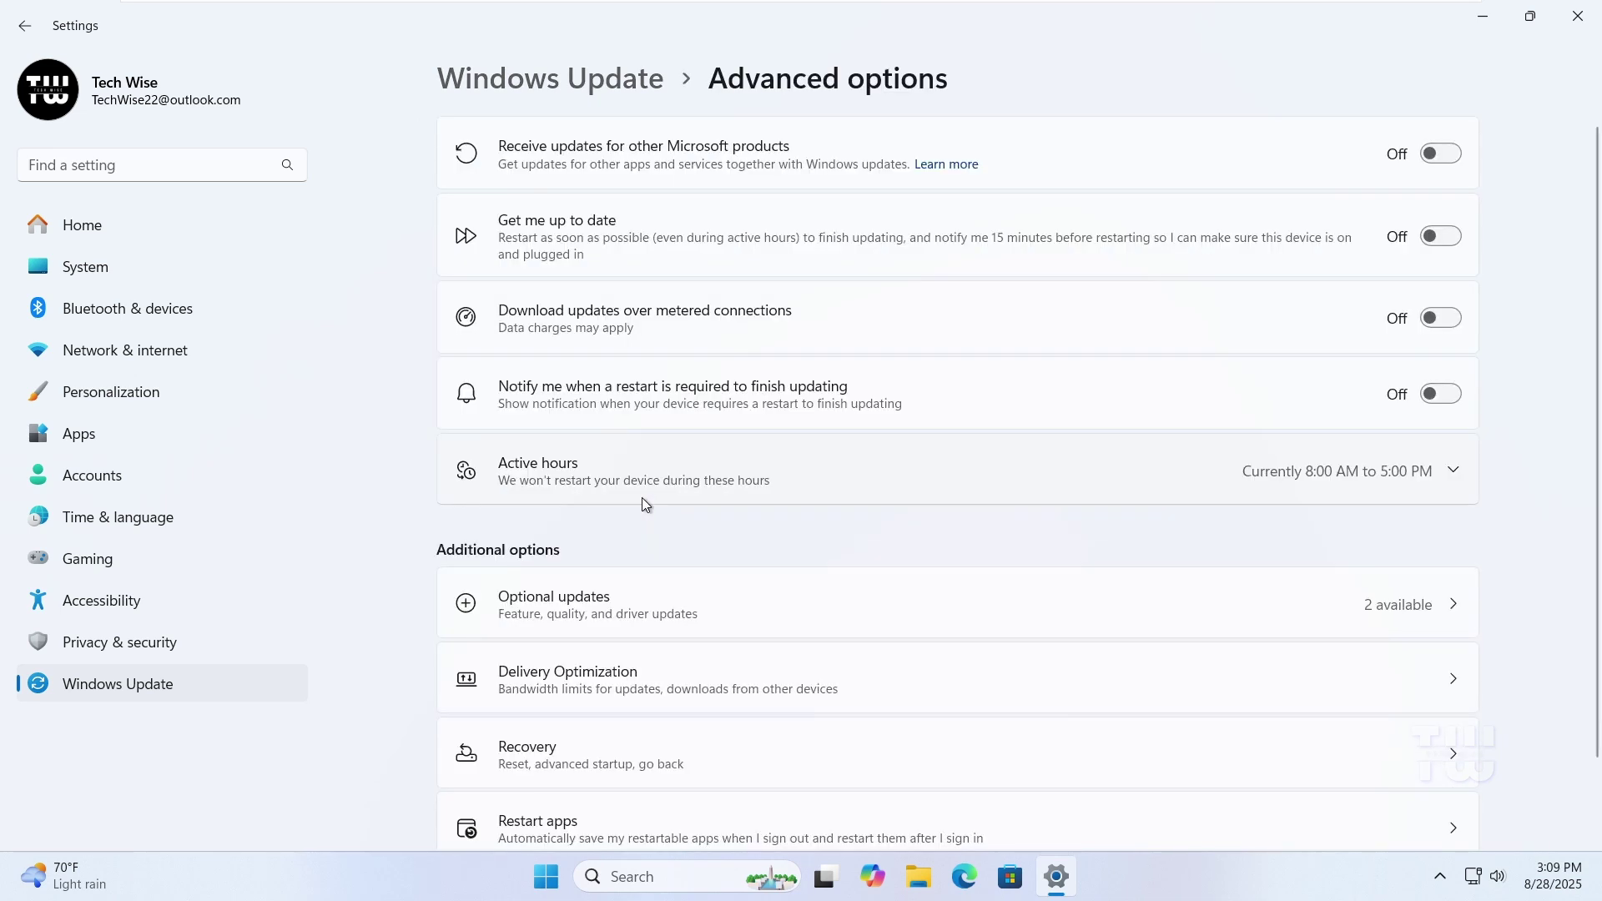
scroll(644, 499, down, 3)
click(692, 453)
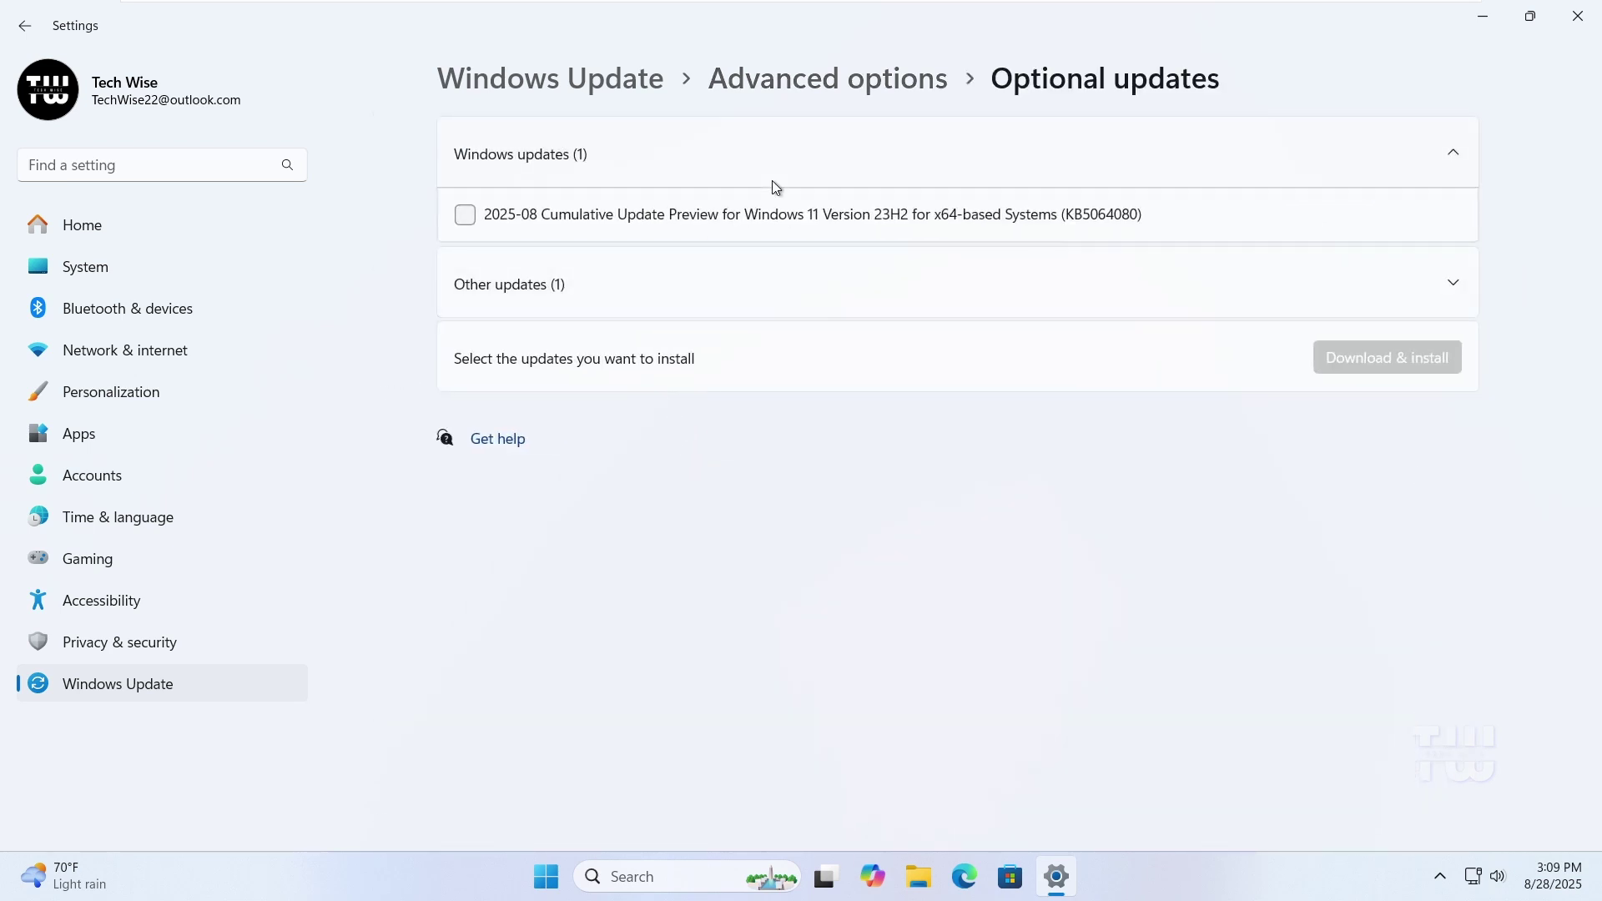
click(731, 293)
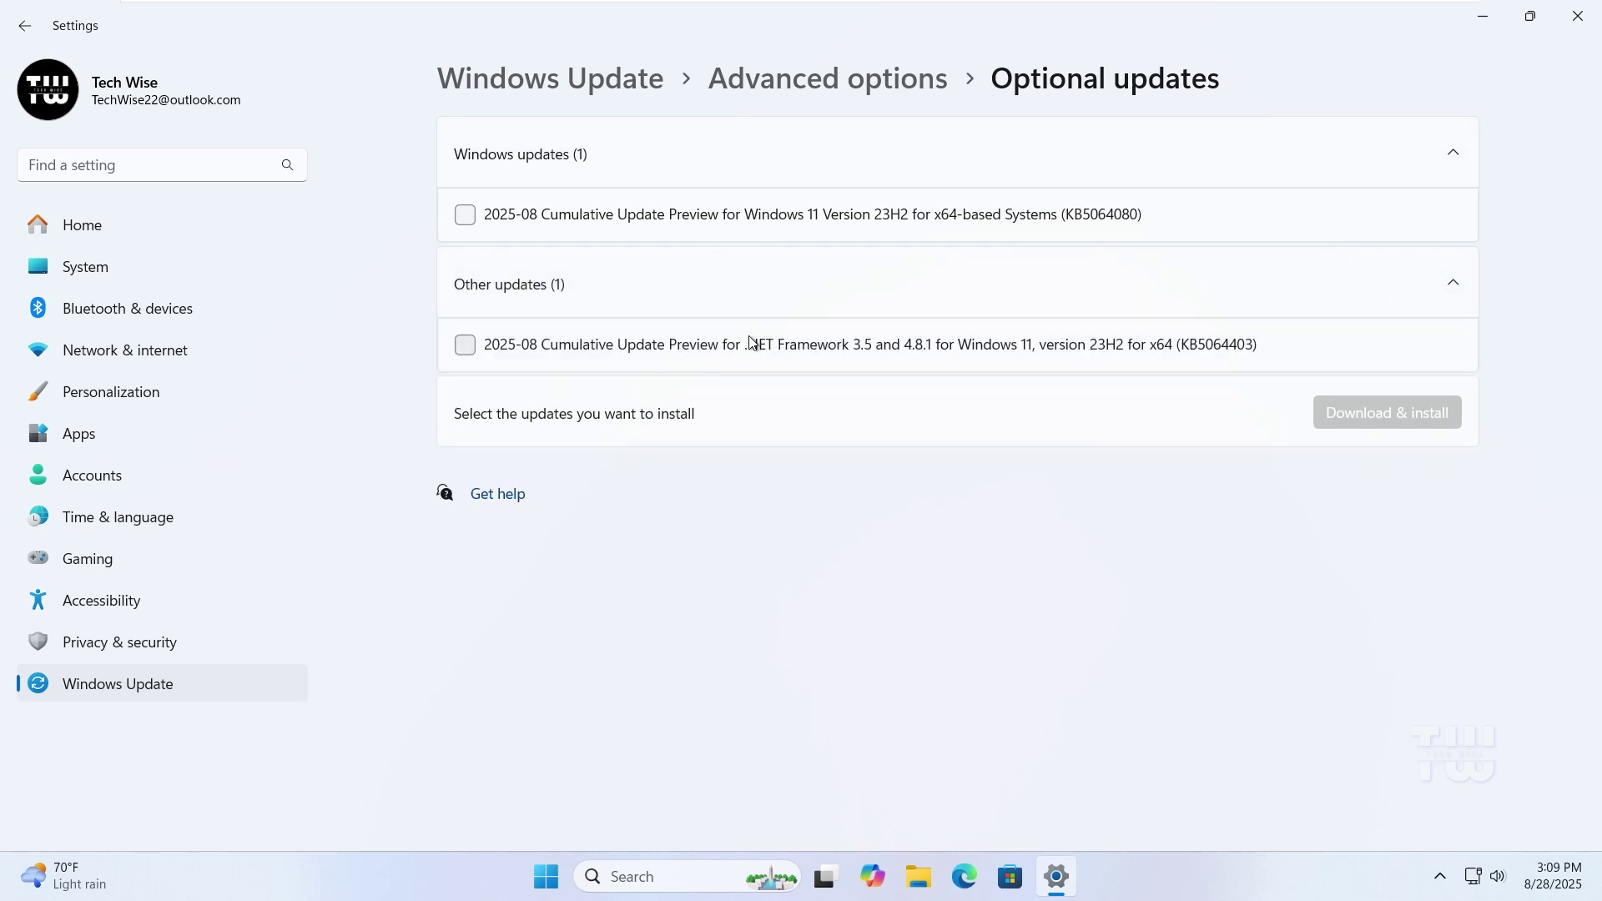
Open System Information via 'sysin' and select the BaseBoard Manufacturer and Product (MS-17E7) rows
click(1483, 16)
click(672, 875)
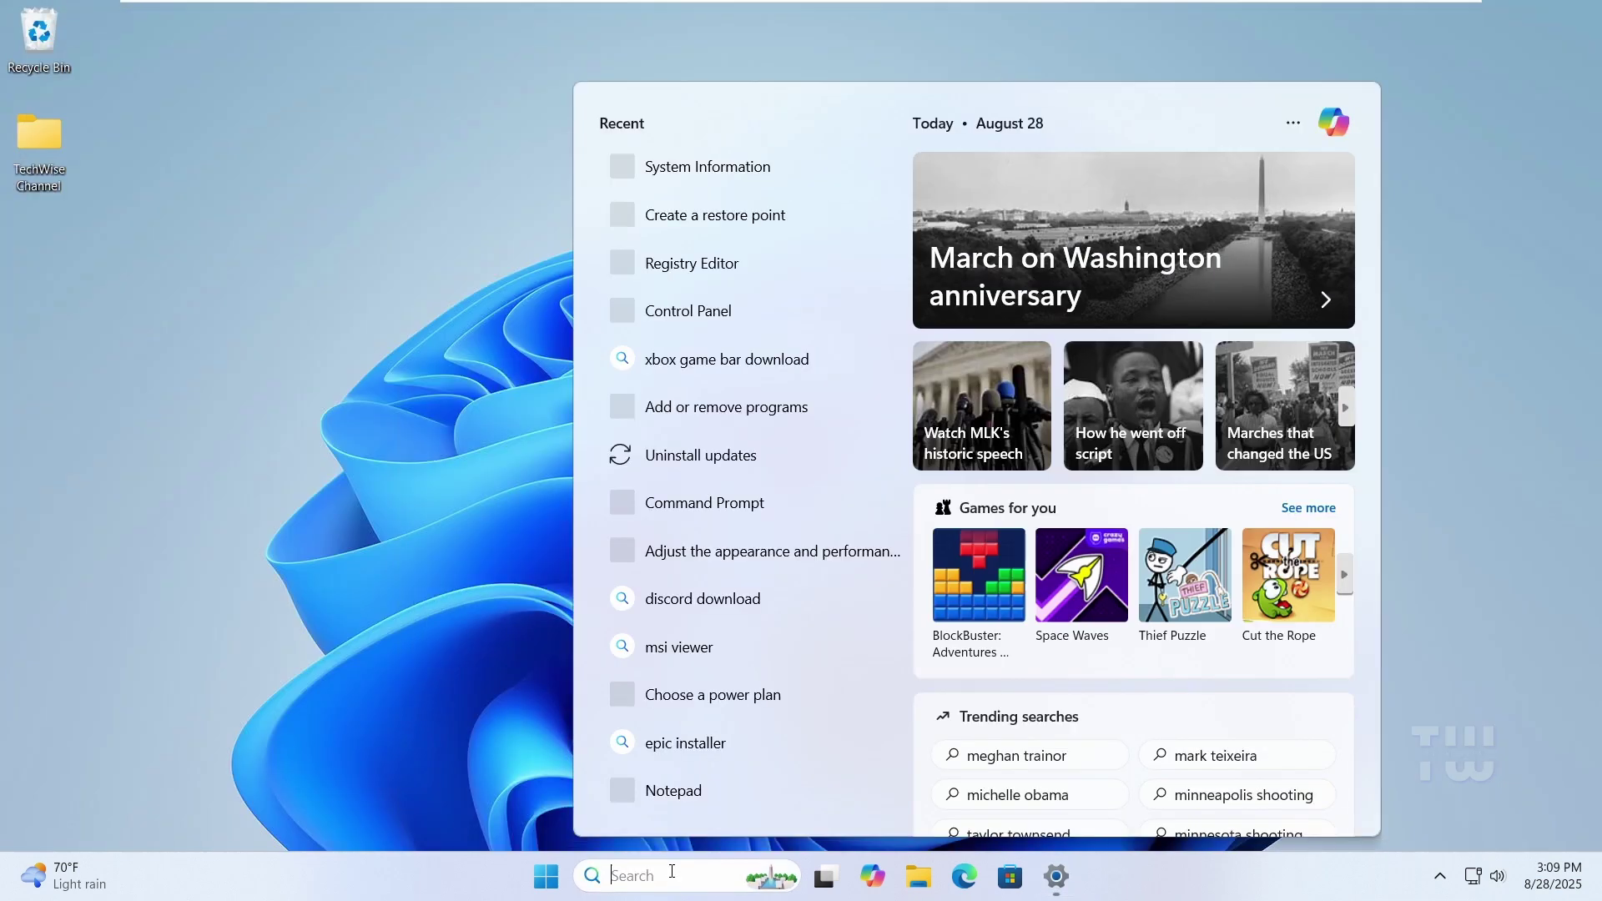
text(sys)
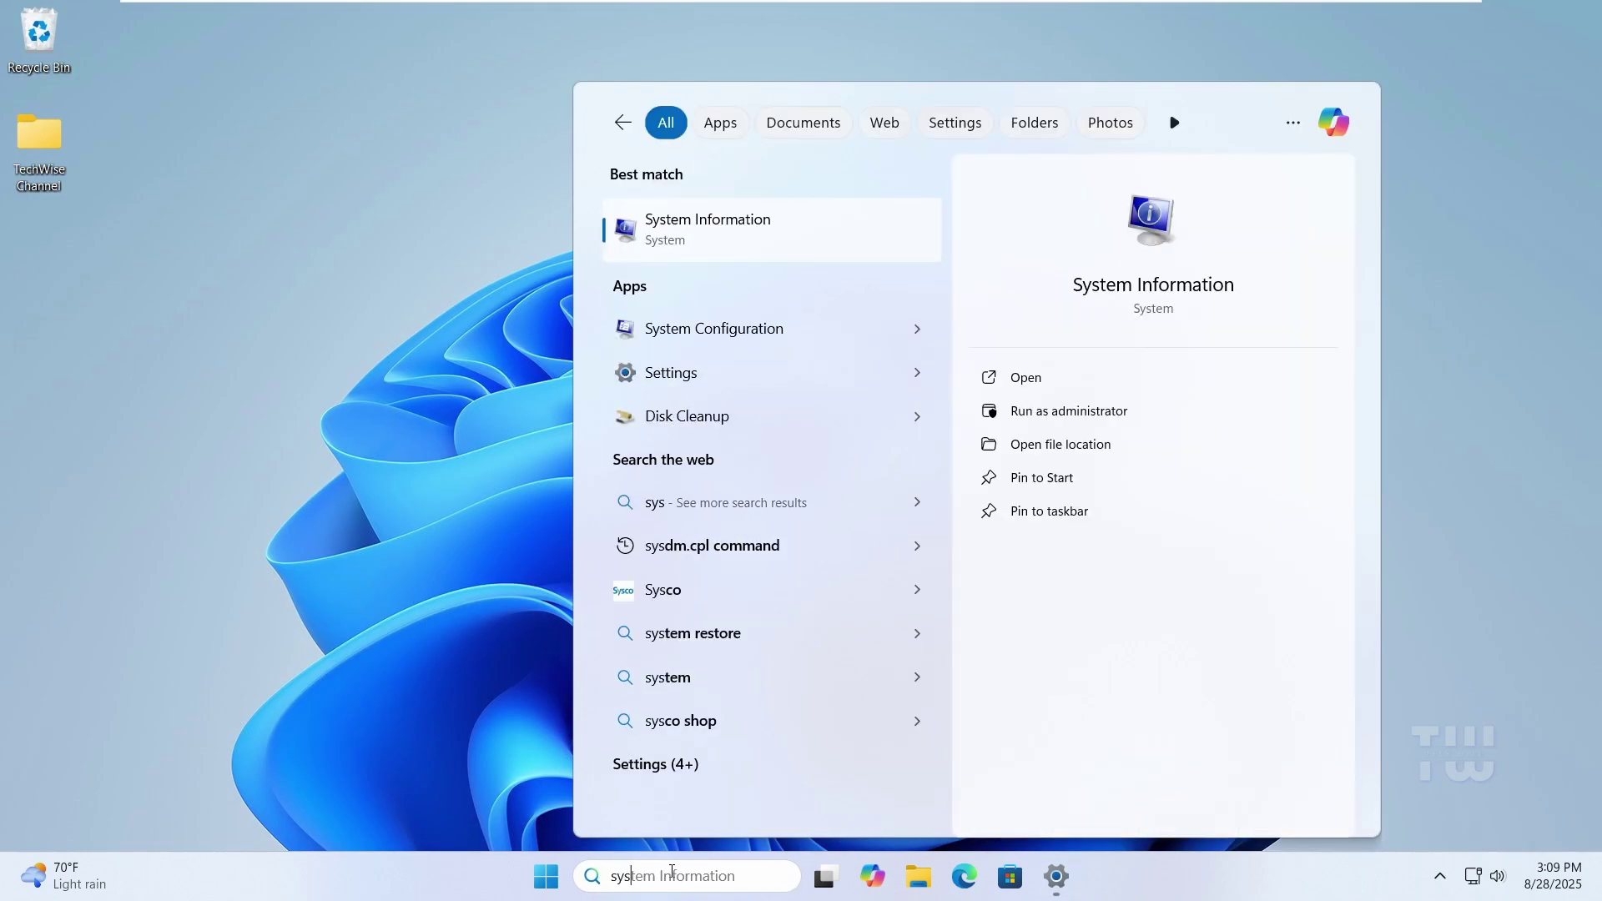
text(in)
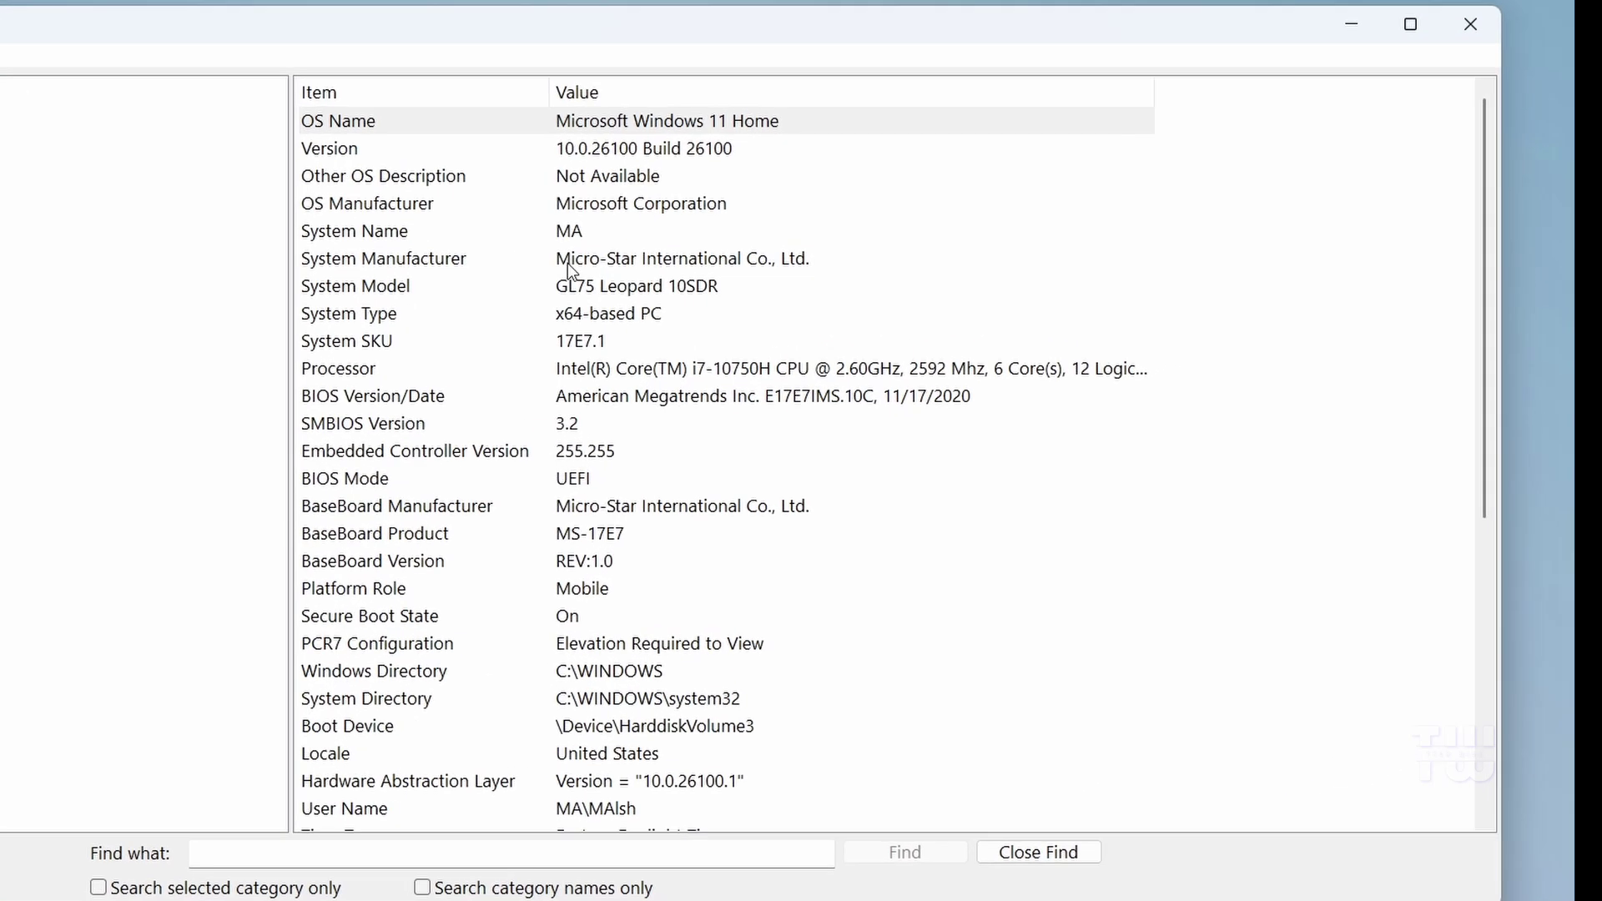
scroll(750, 283, down, 1)
click(291, 441)
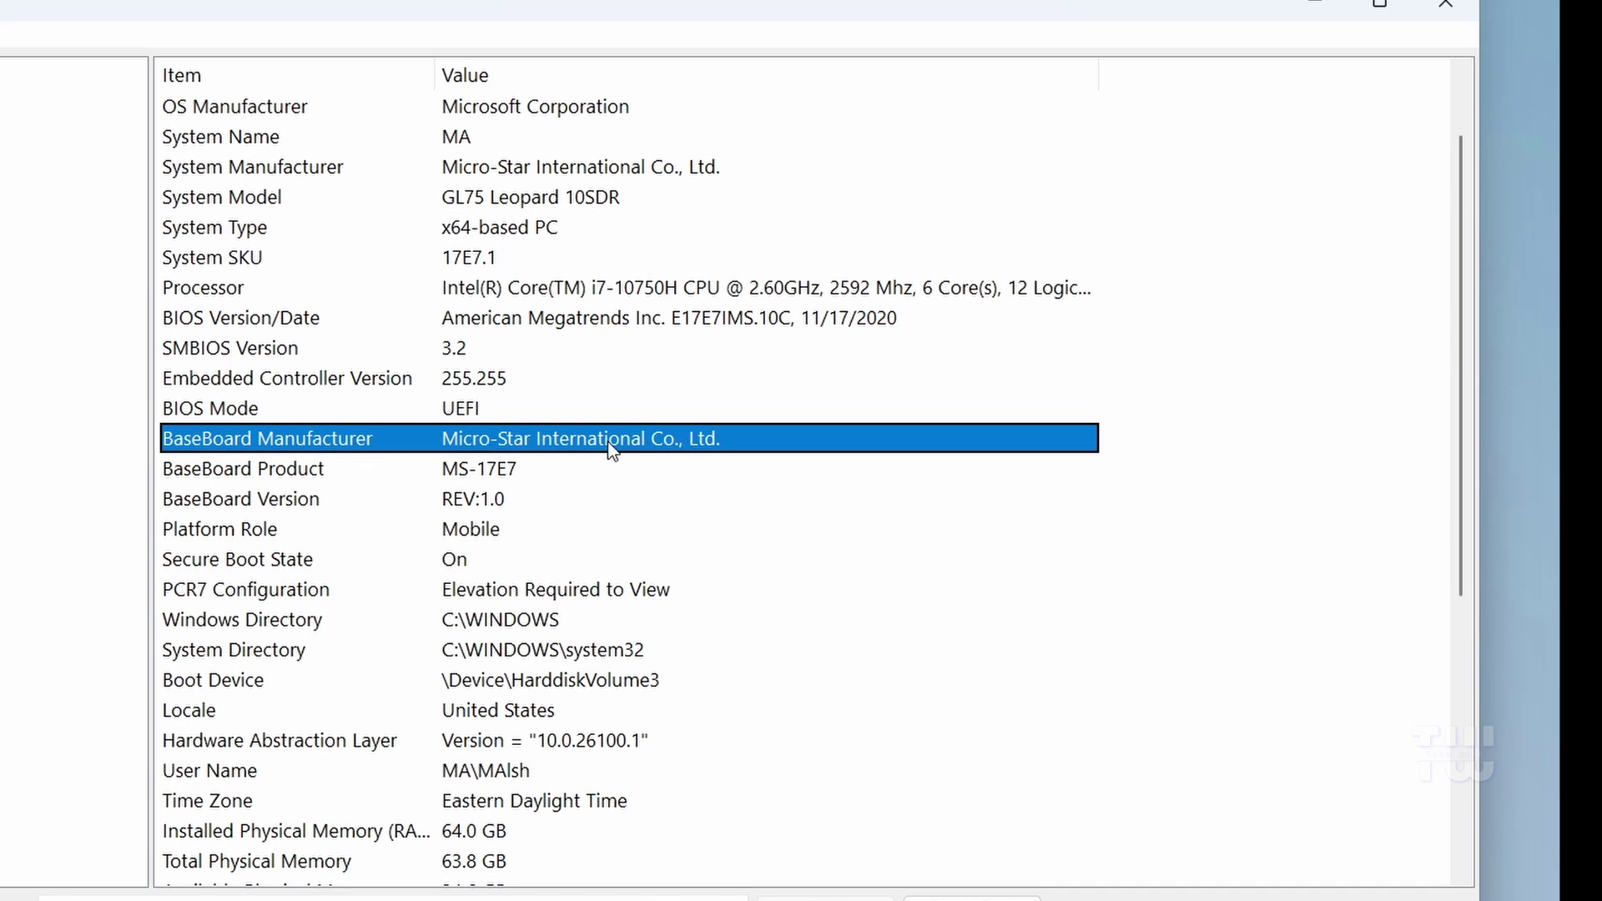
click(263, 470)
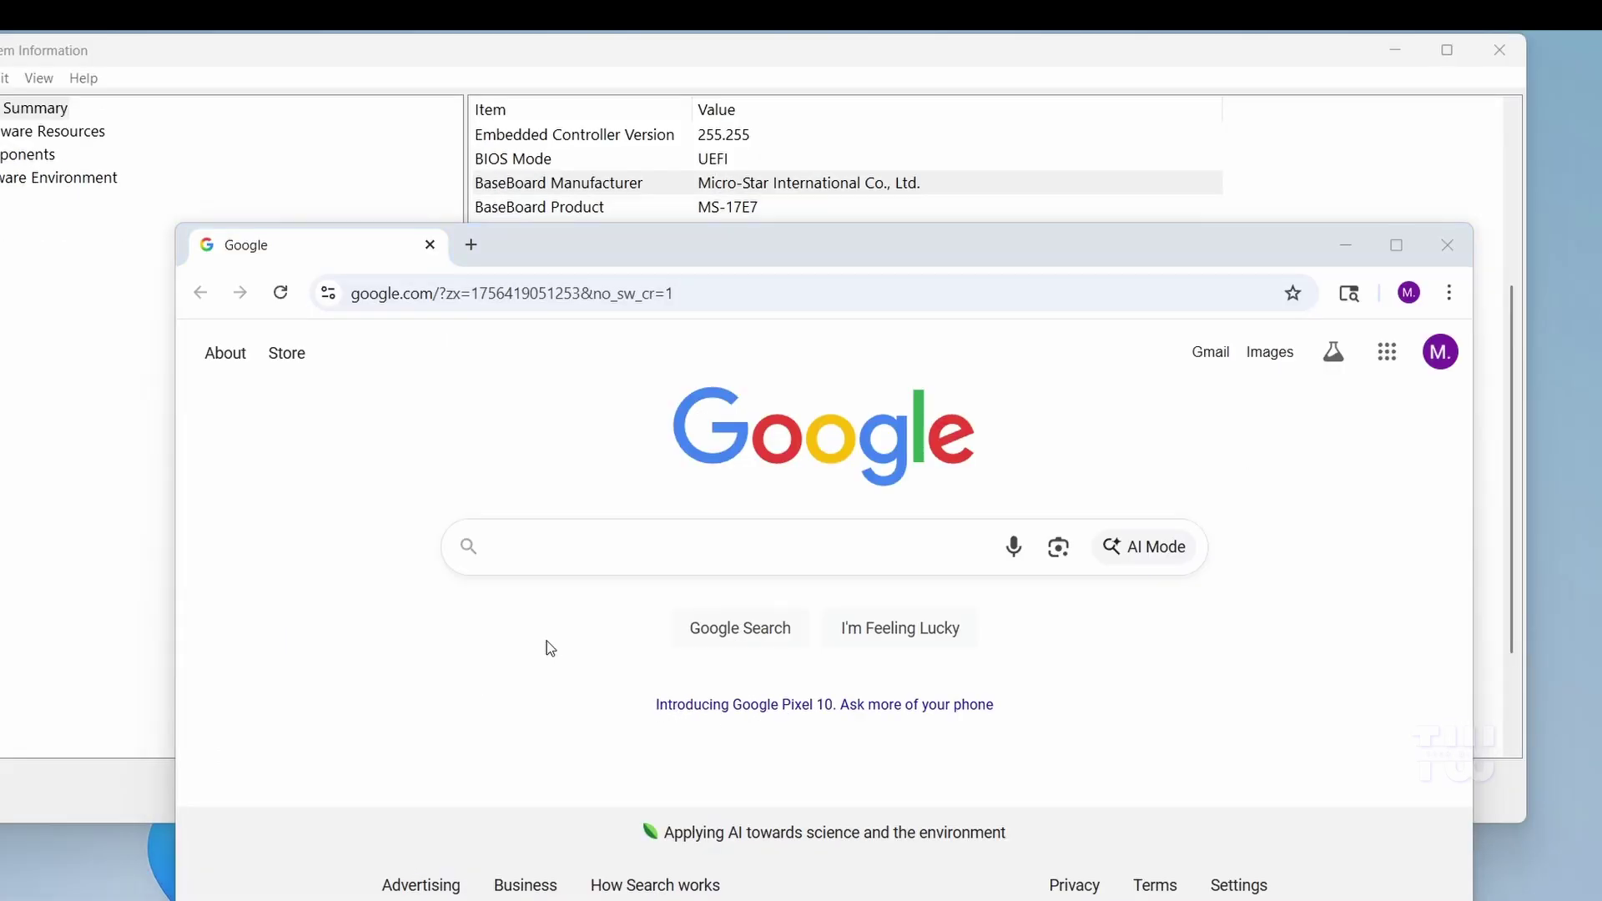
Search Google for 'Micro Star International MS-17E7 download'
click(630, 559)
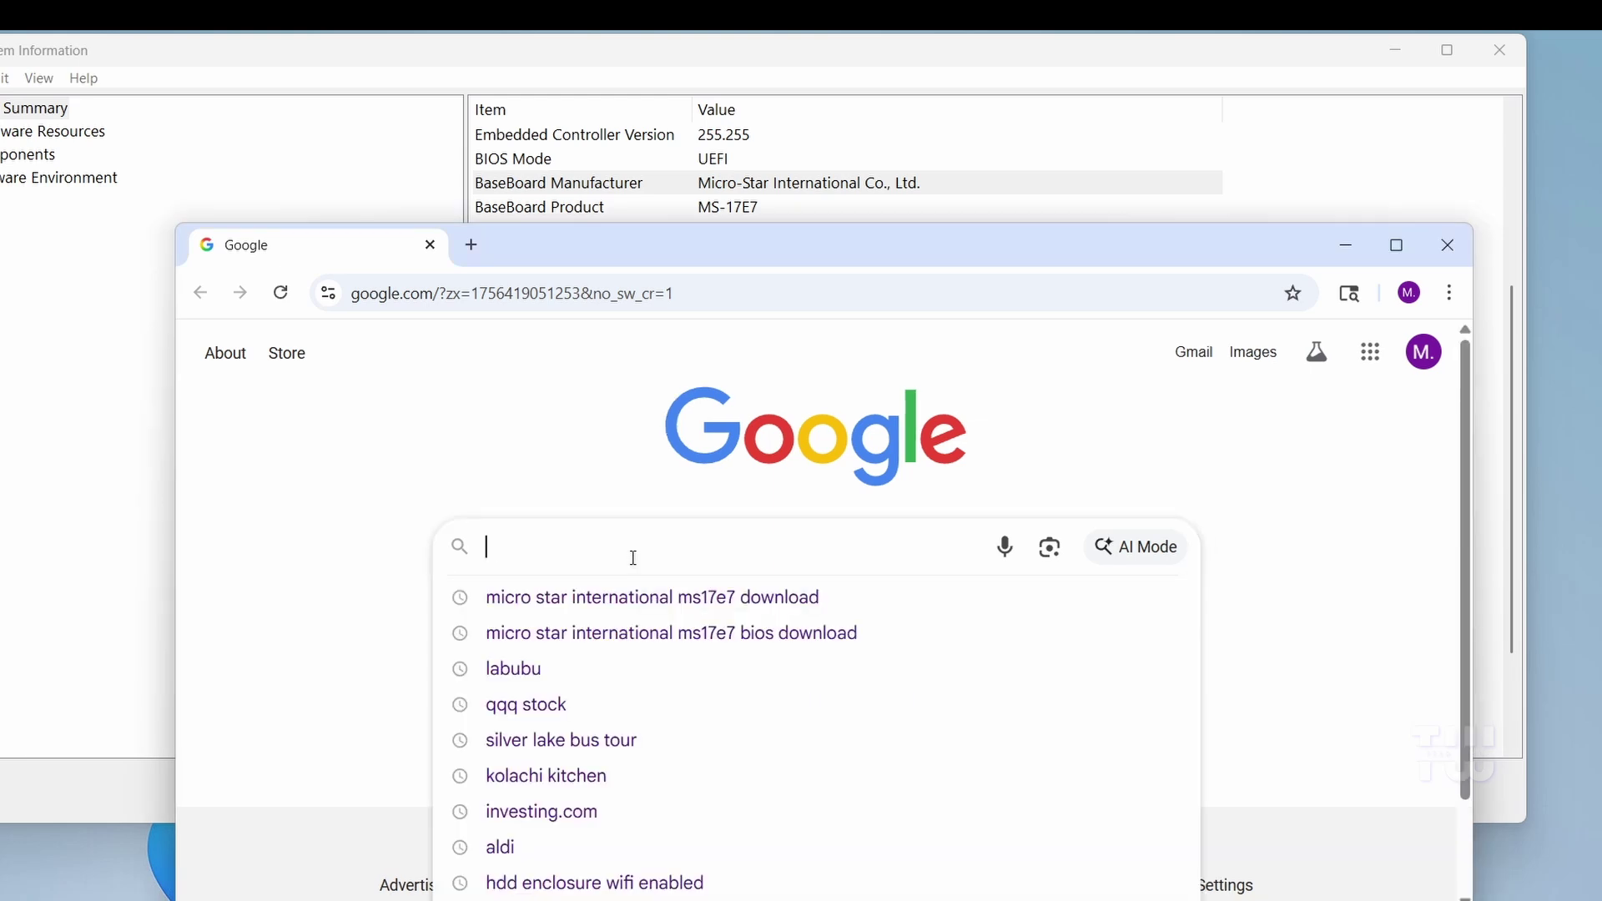
text(Micro )
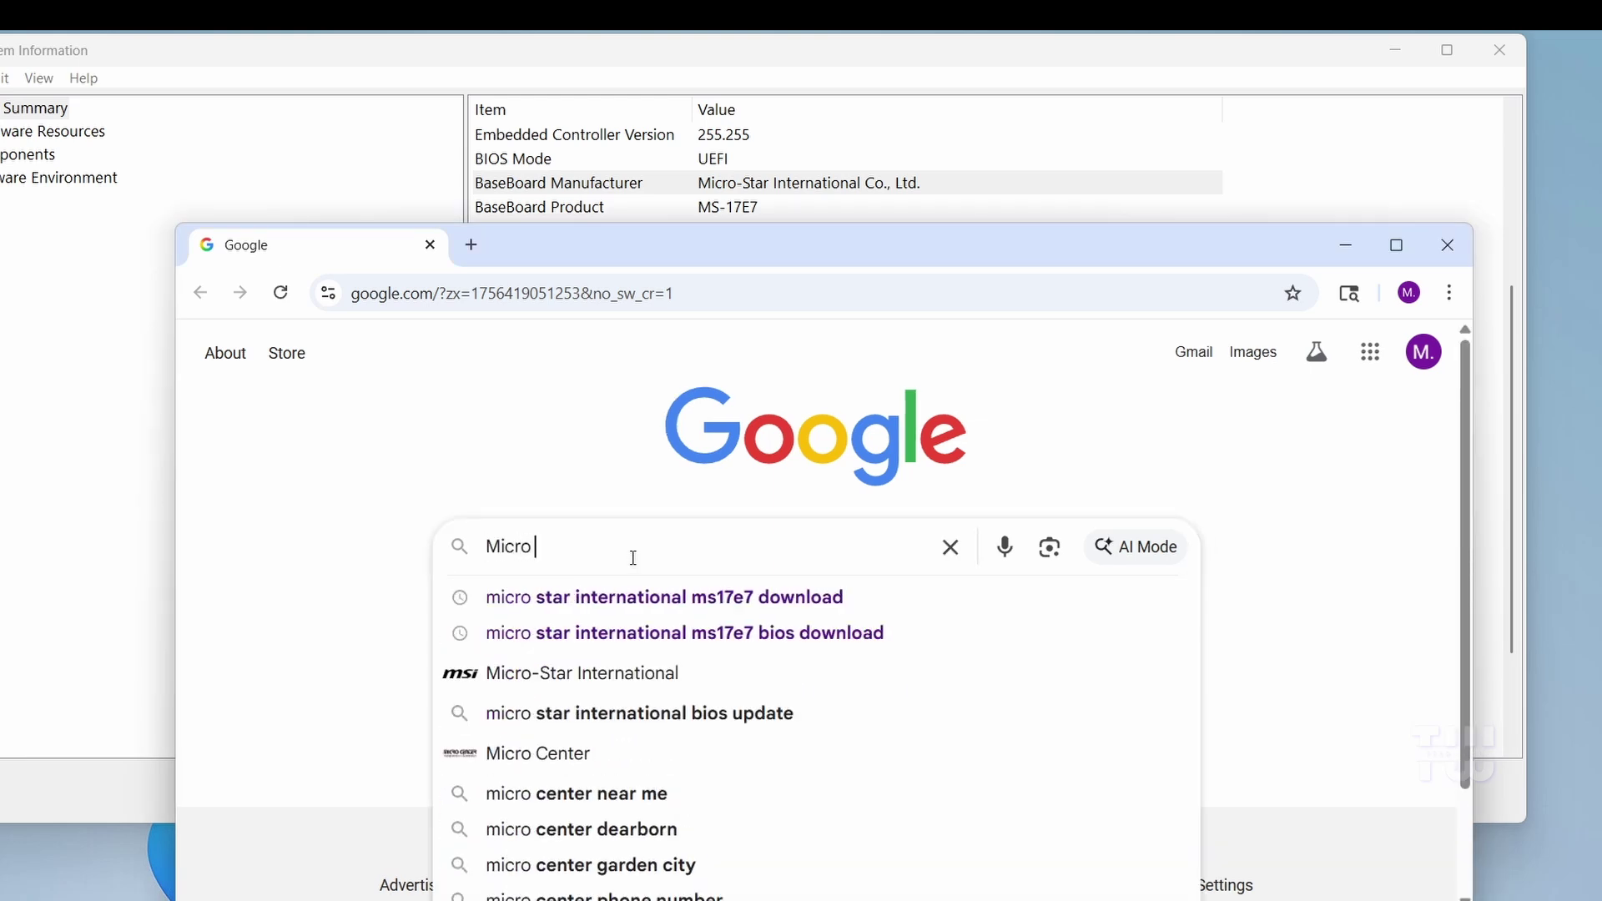
text(Star )
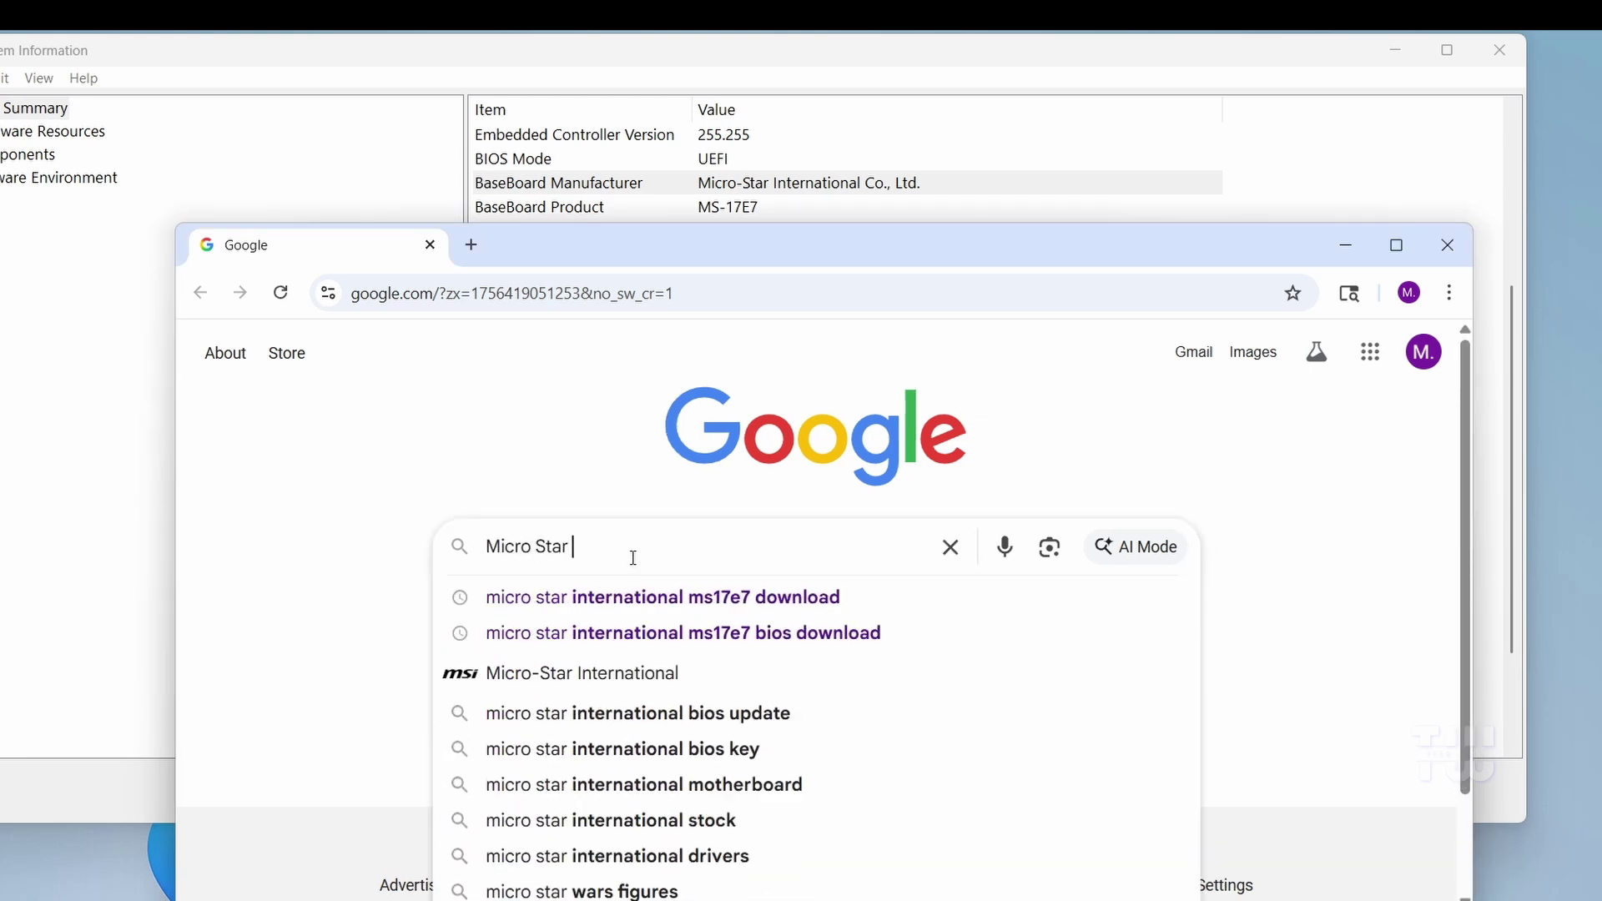
text(Internatio)
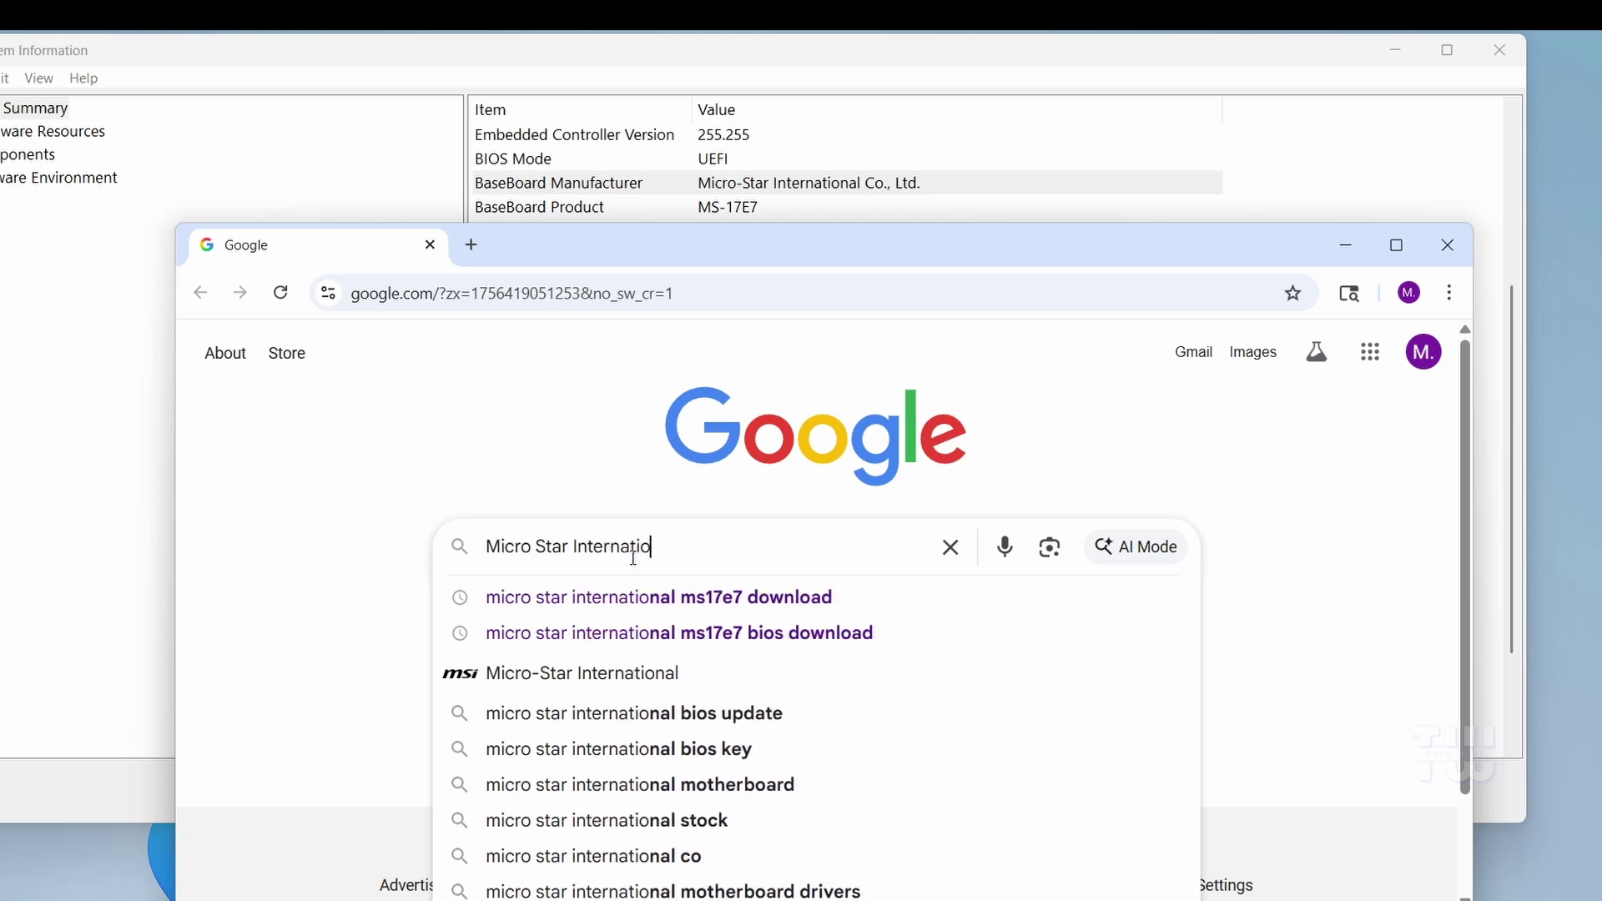
text(nal M)
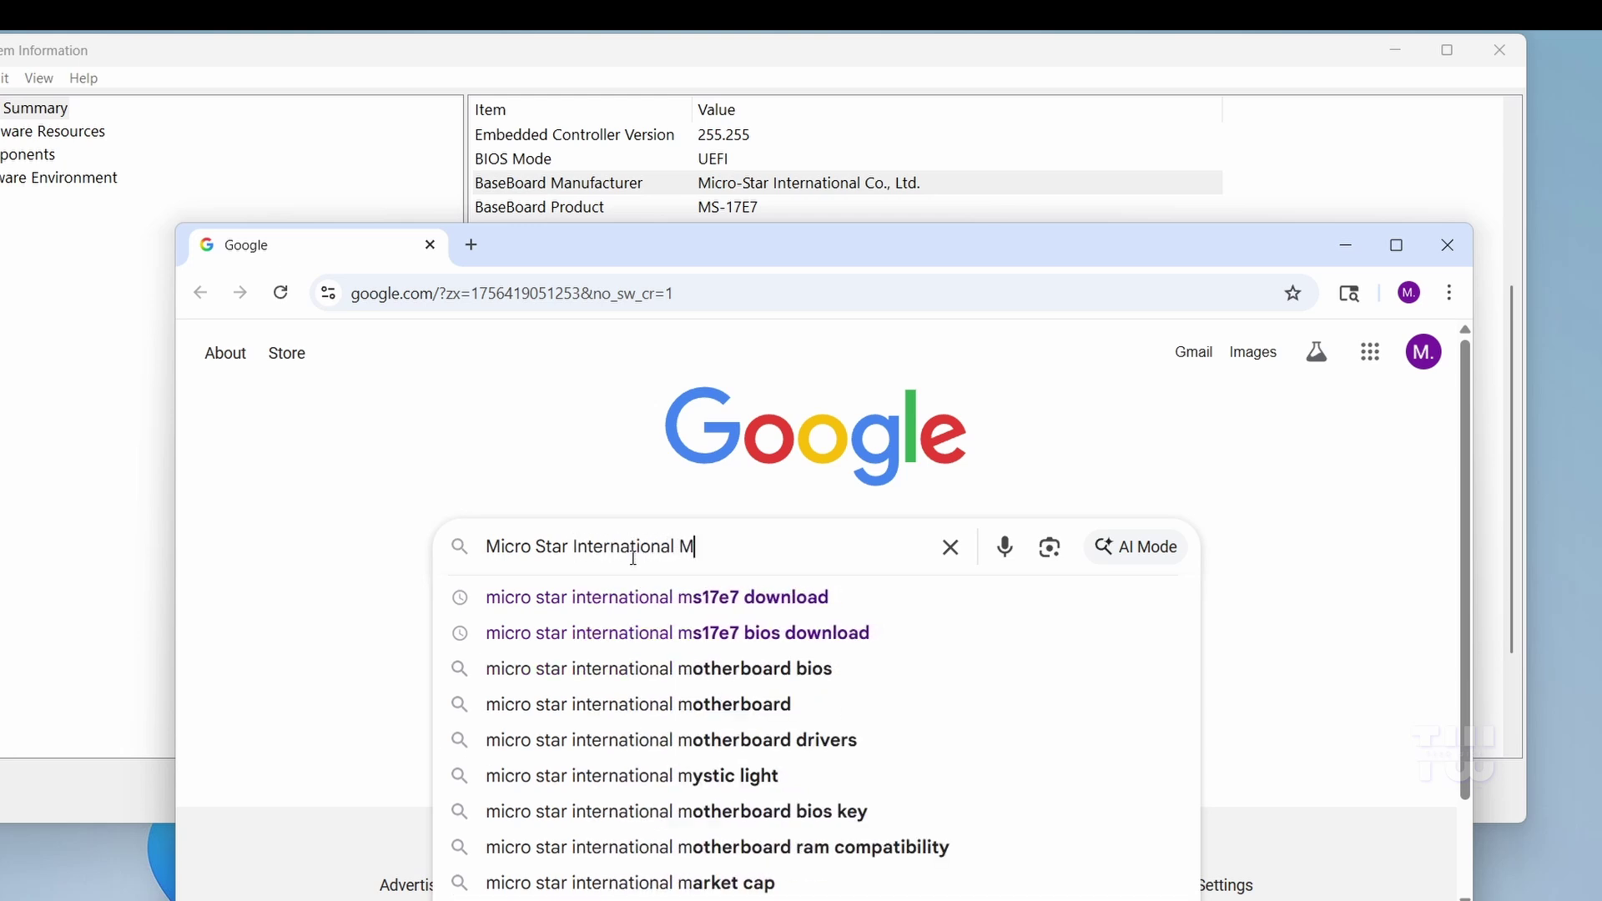
text(S-)
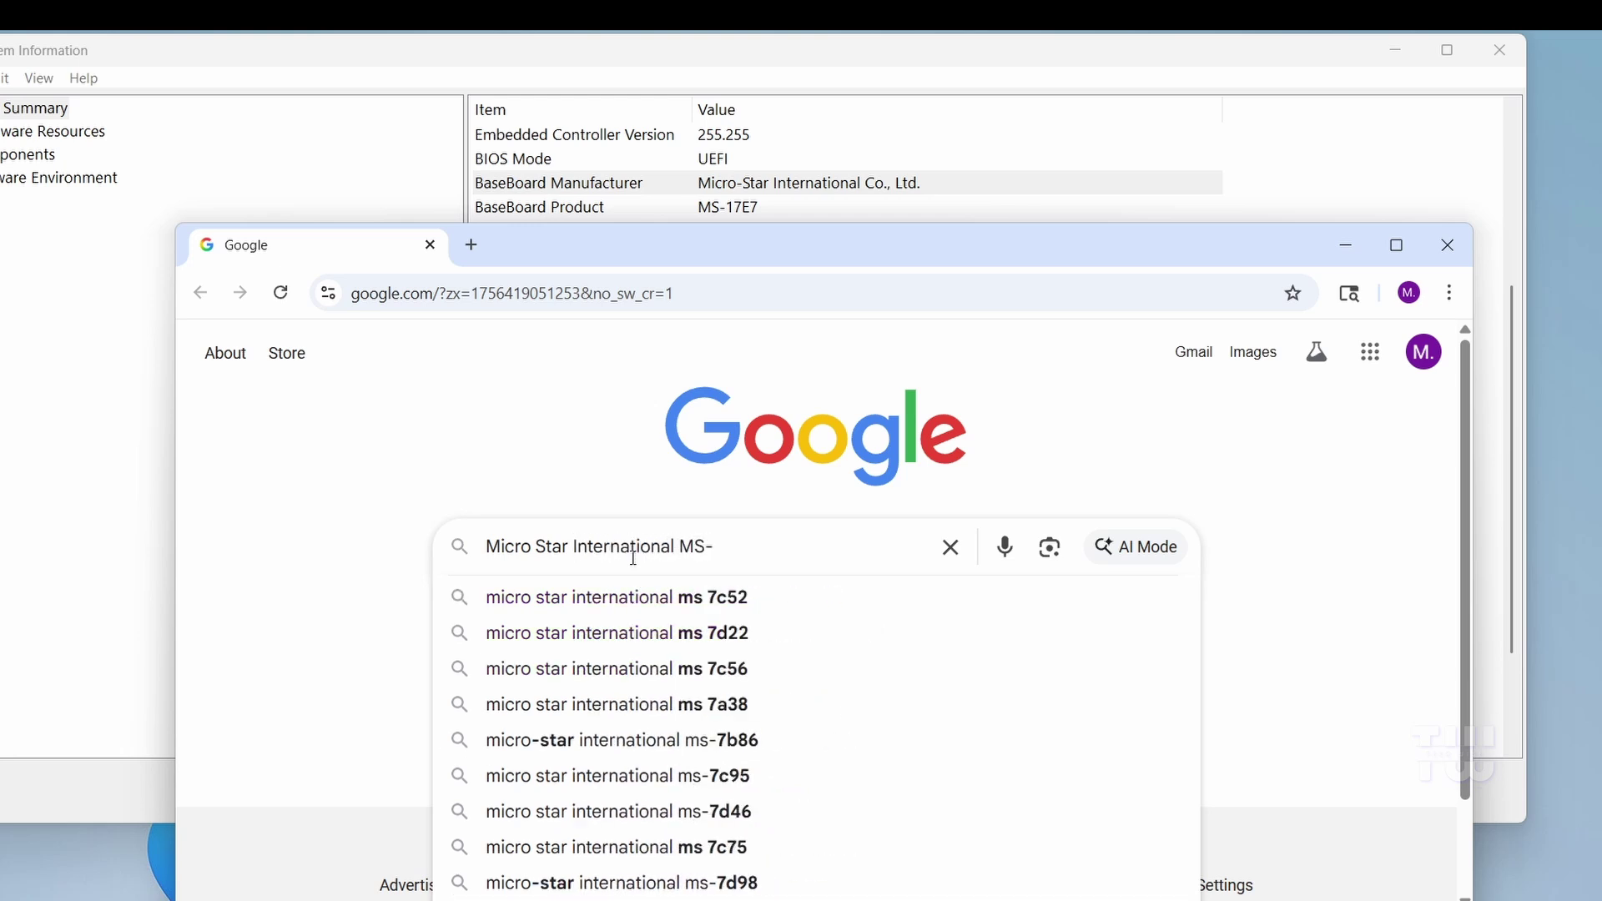
text(17)
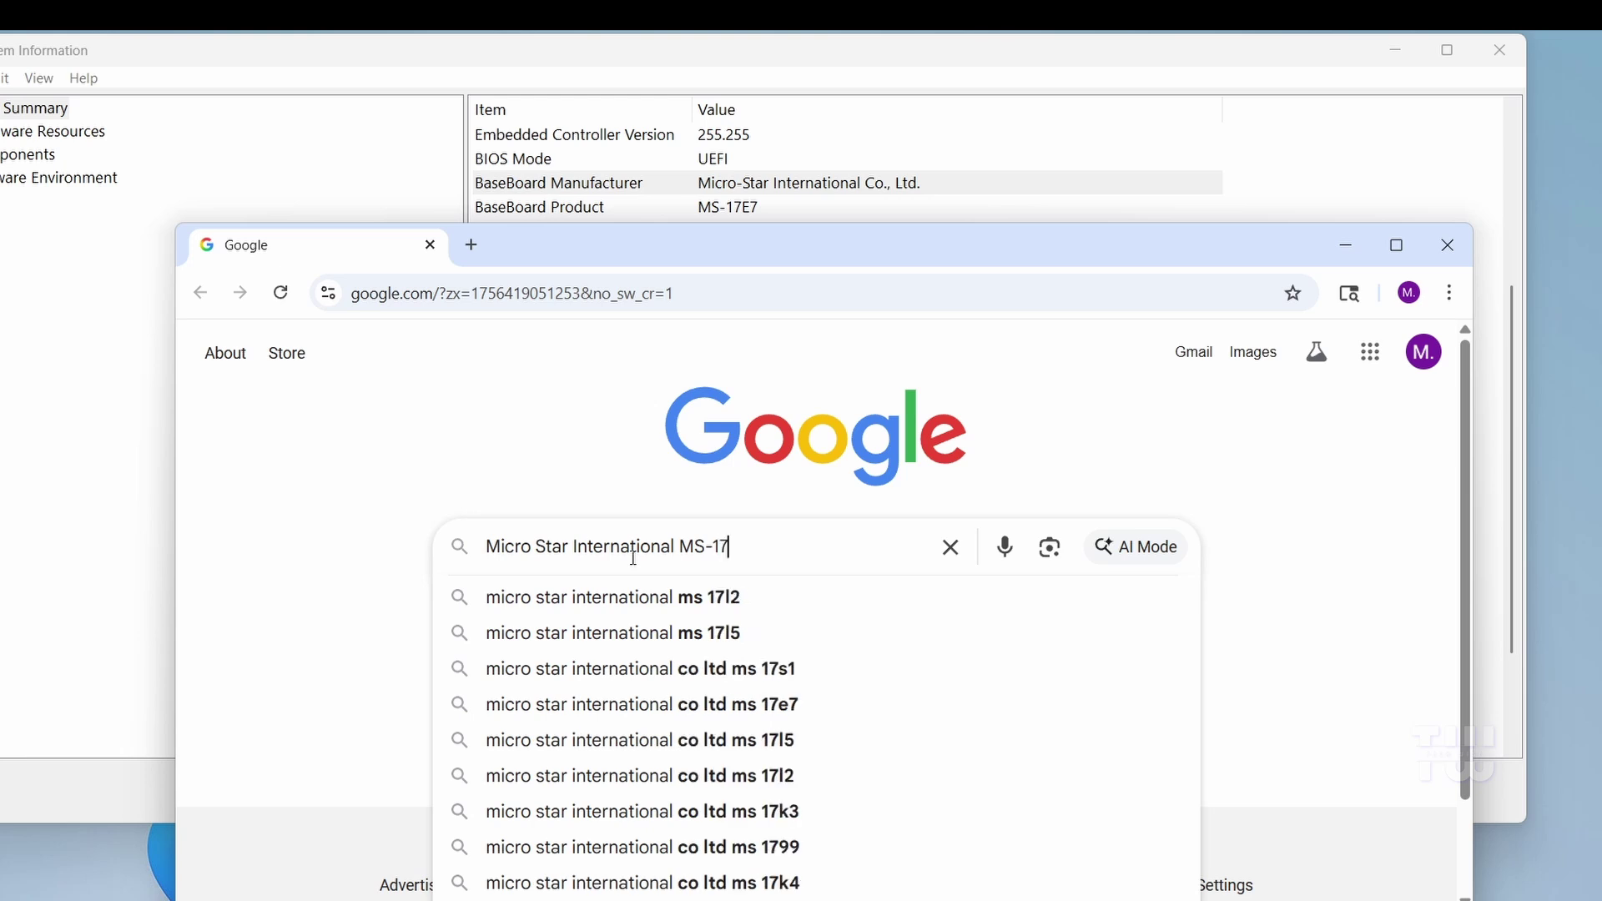
text(E7 )
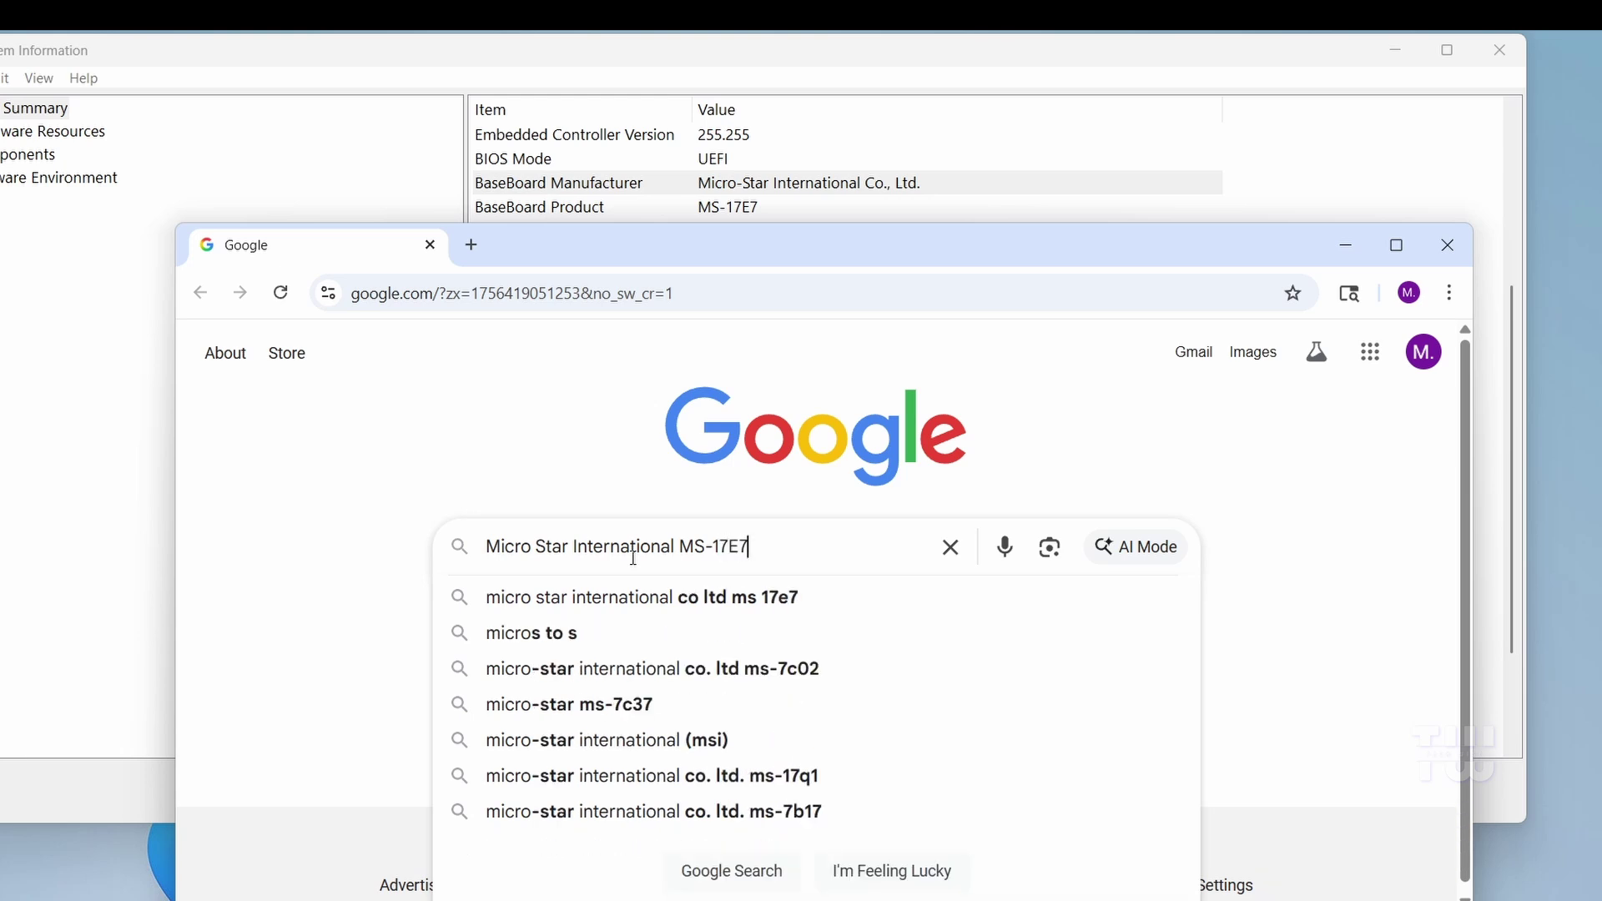
text(download)
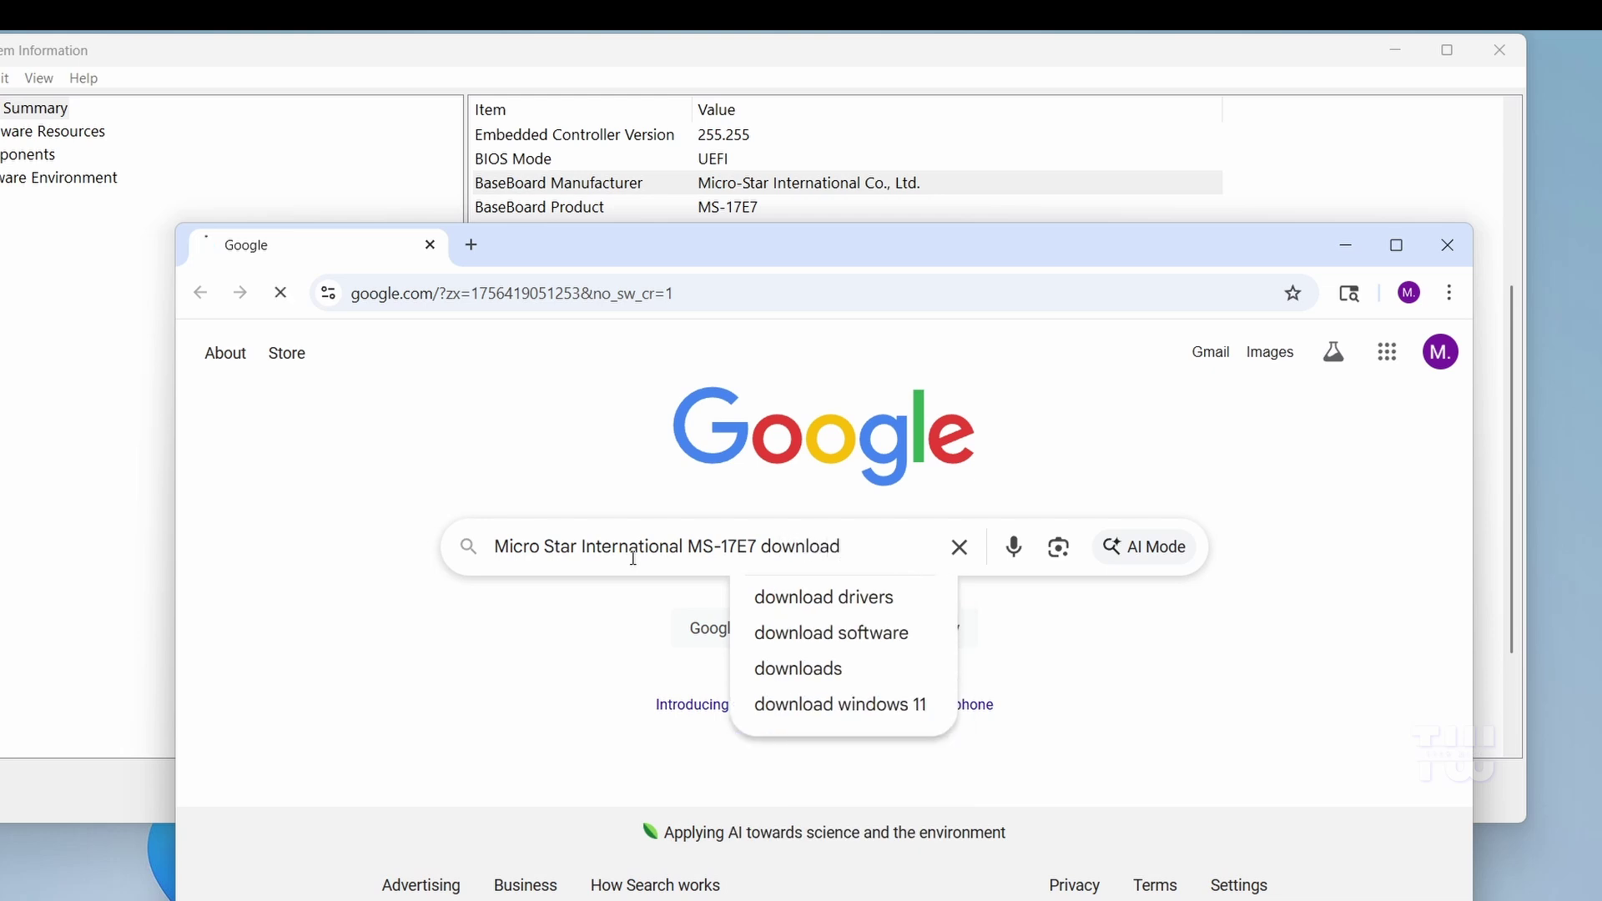
key(Return)
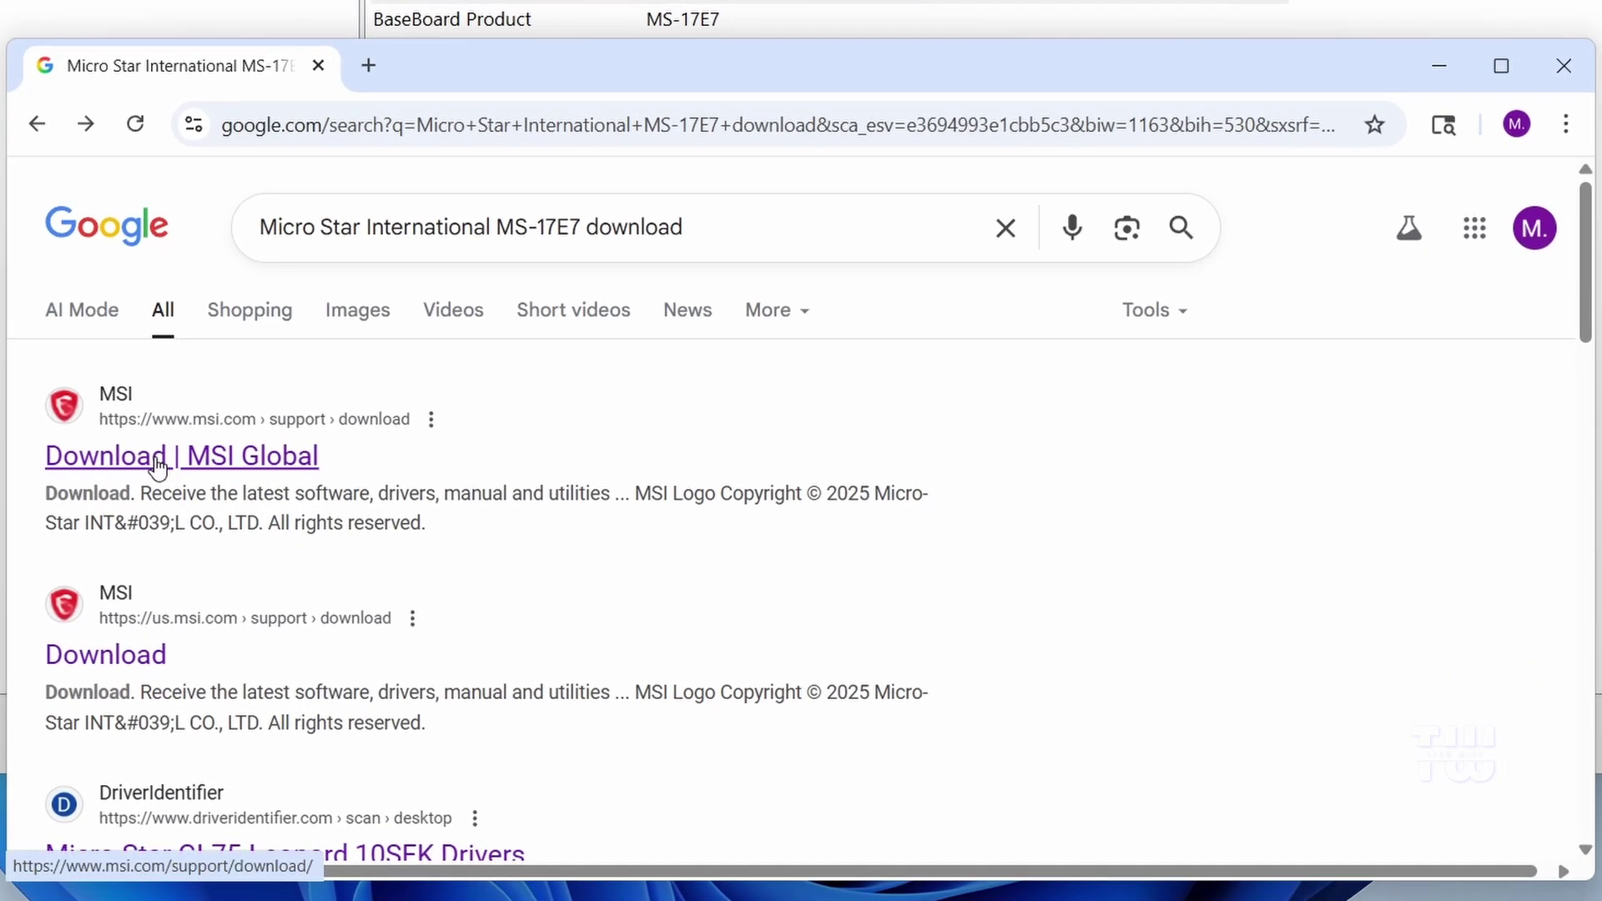
Open MSI's download support page and set product line and category to Laptops
click(106, 654)
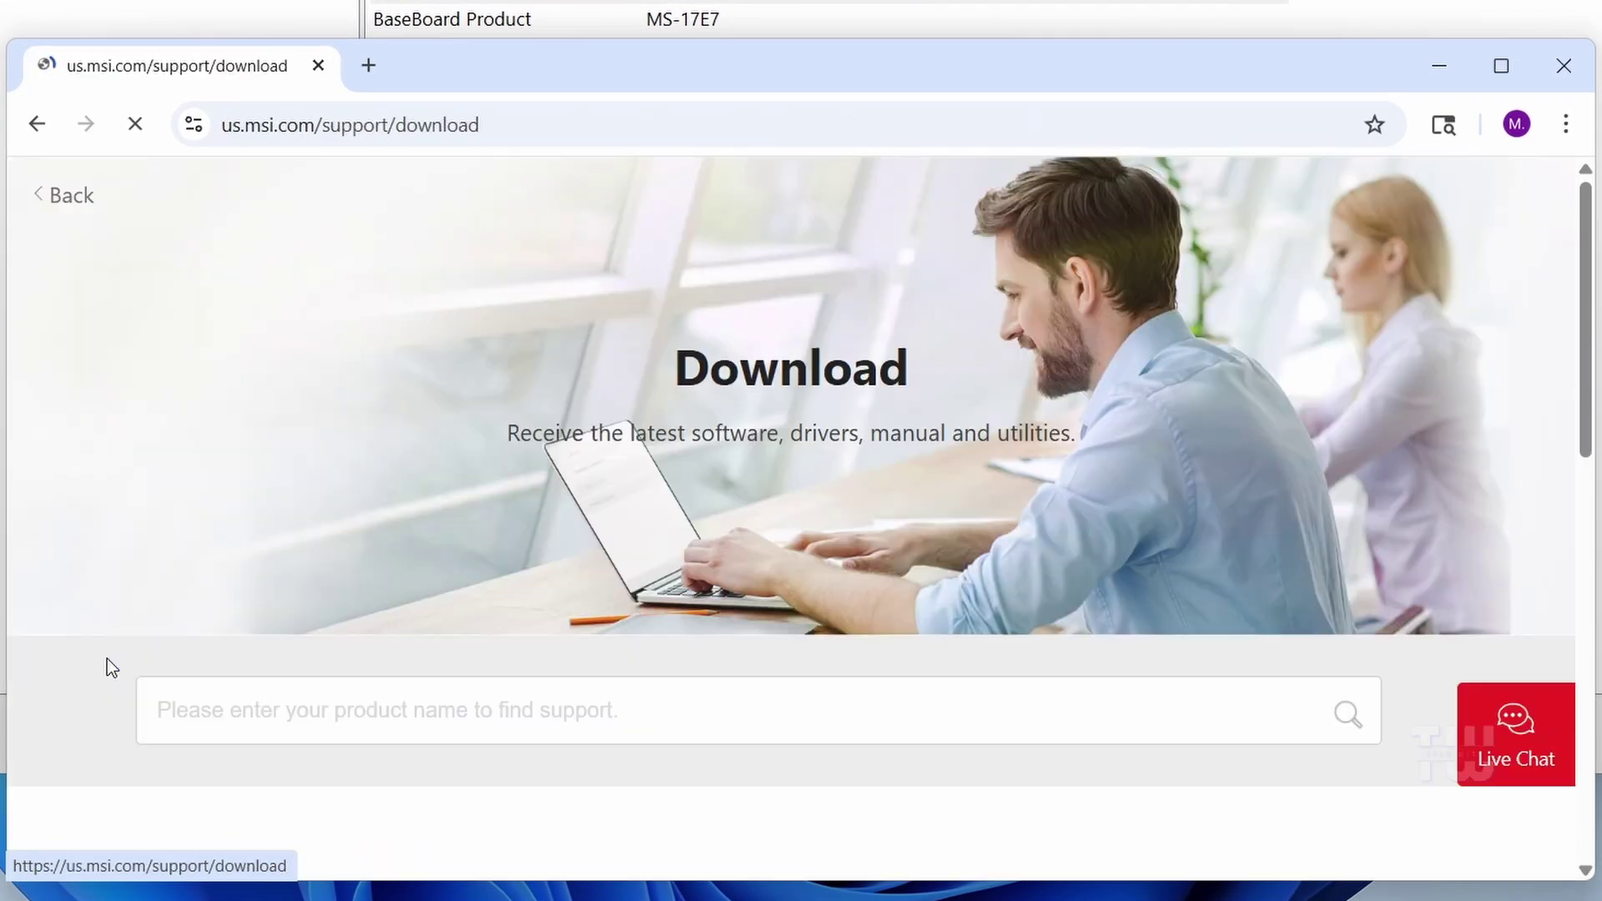
scroll(192, 599, down, 7)
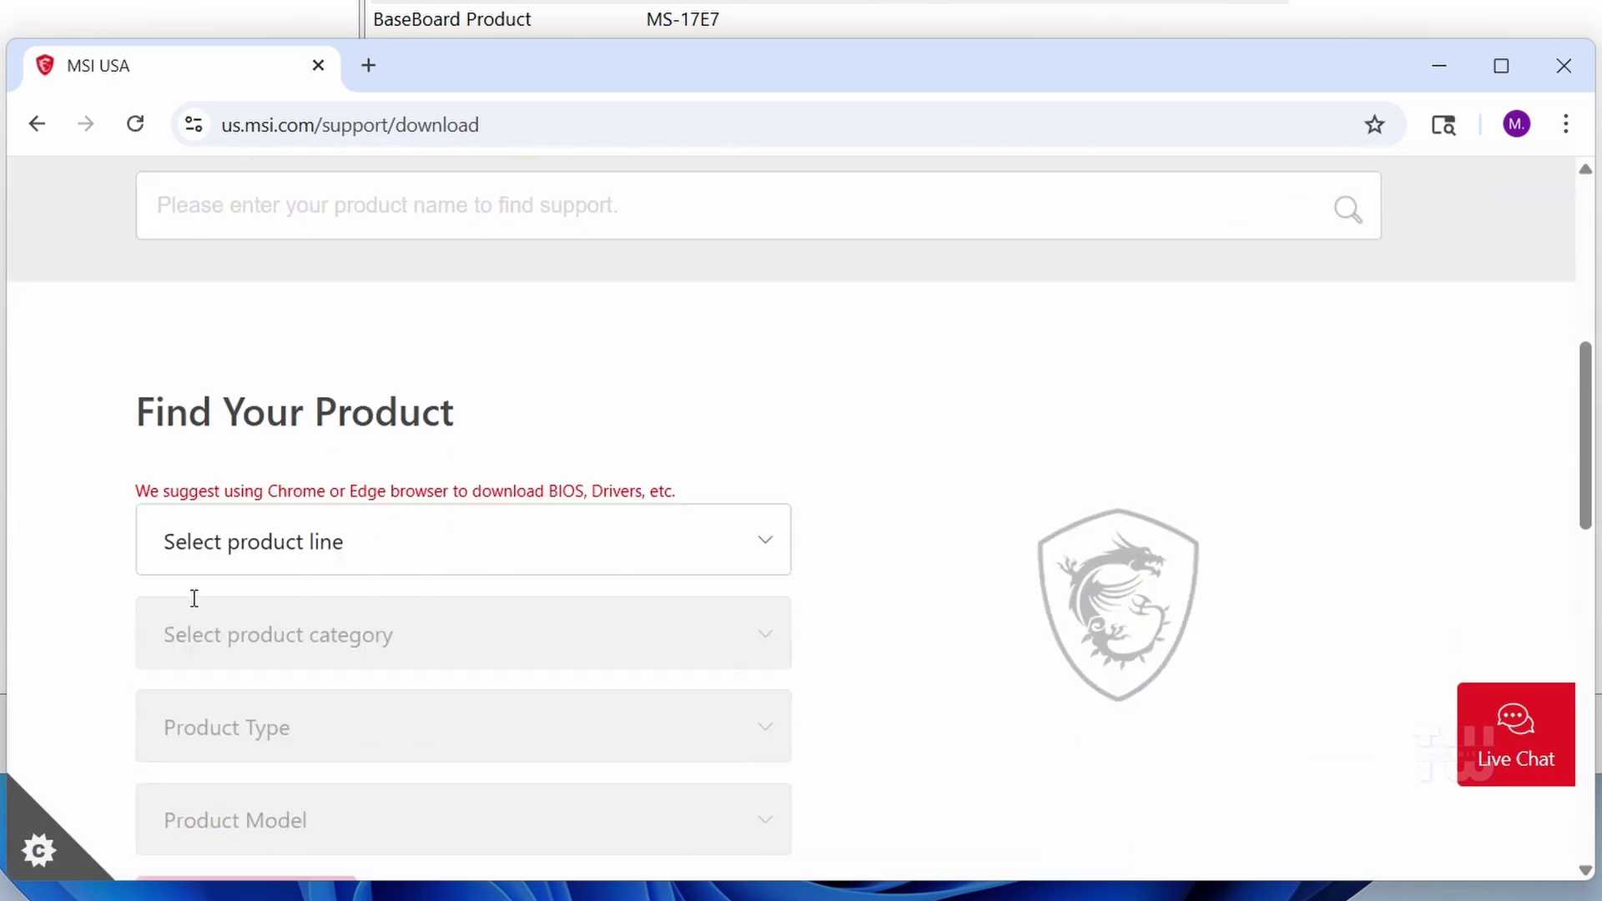
click(401, 465)
click(209, 550)
scroll(403, 467, down, 2)
click(403, 441)
click(282, 511)
Choose Titan Series and the Titan GT77 HX model, then open its support page
click(282, 525)
scroll(397, 403, down, 2)
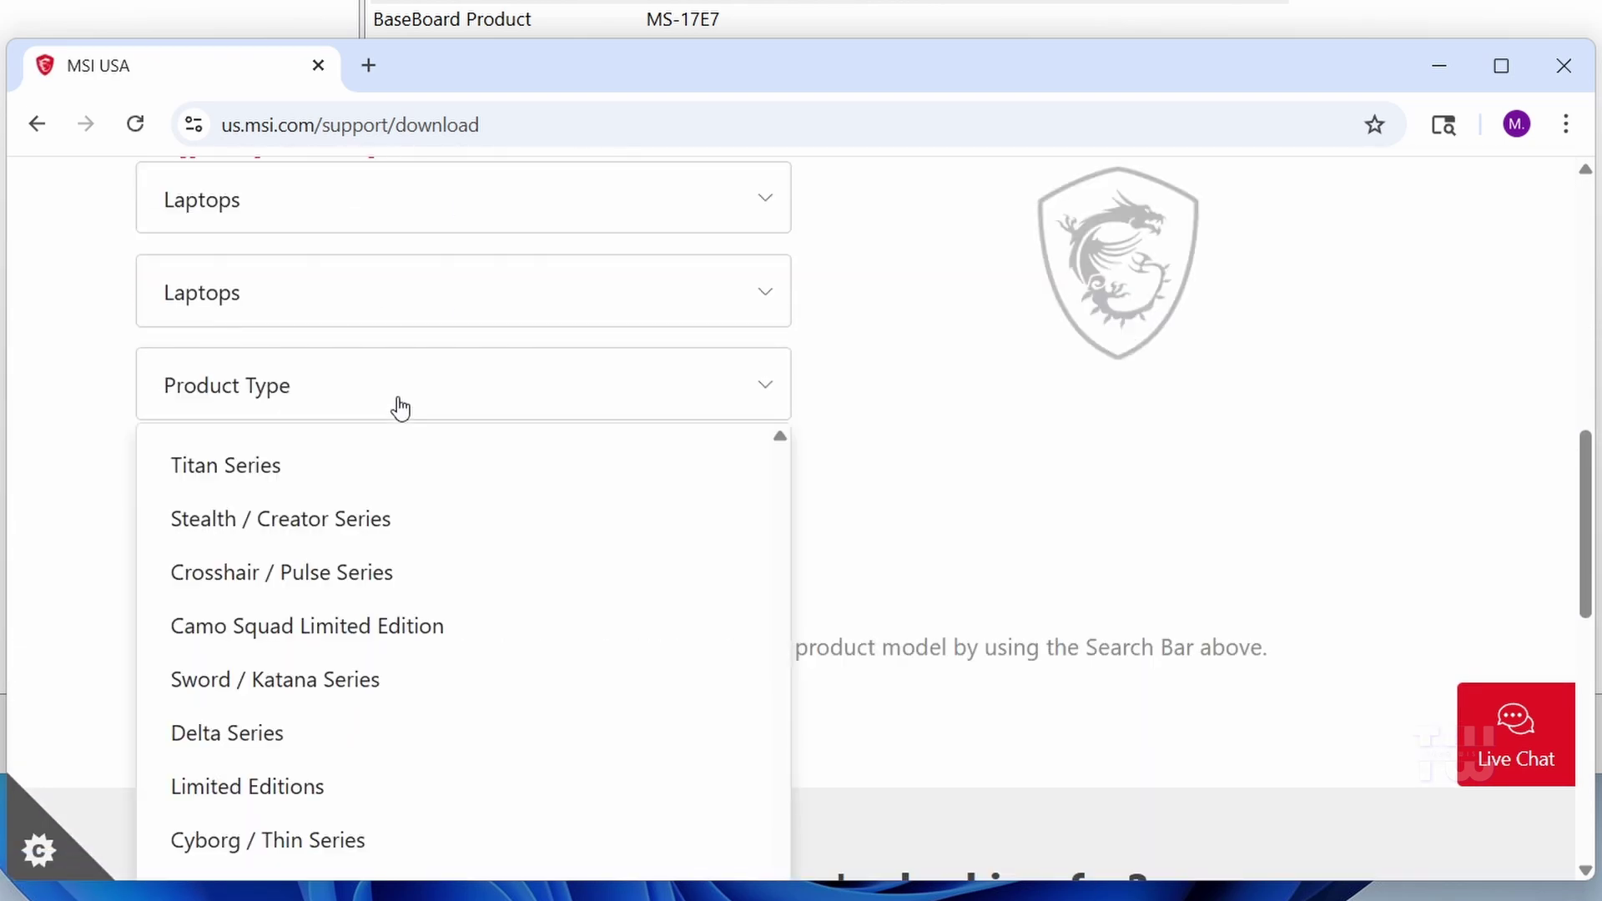
scroll(397, 468, down, 2)
click(376, 328)
click(358, 351)
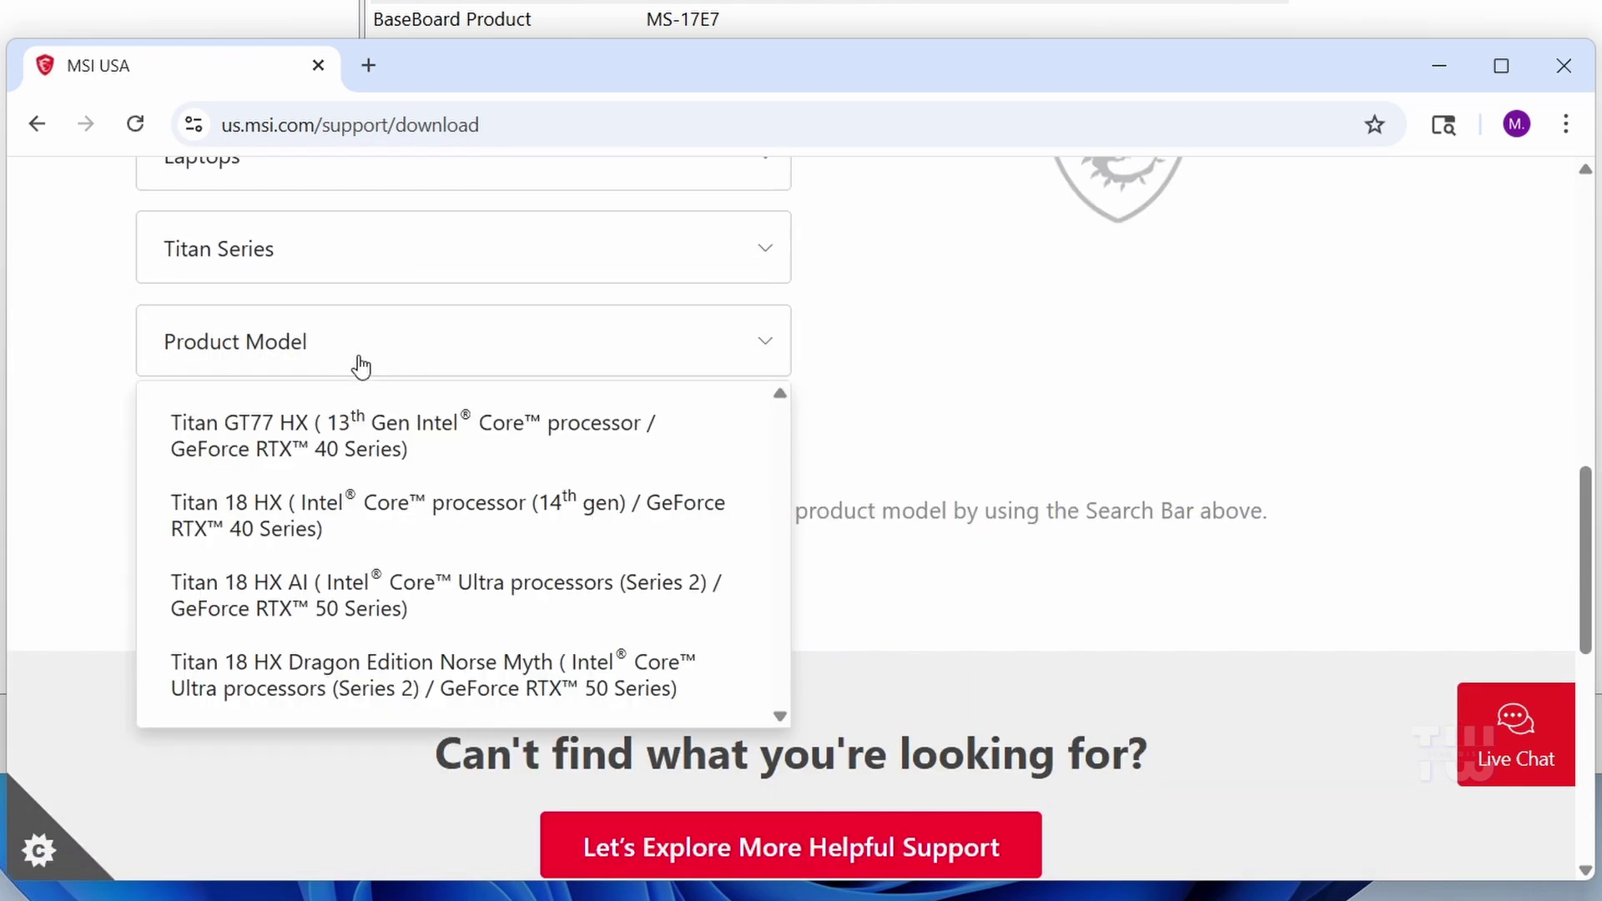
click(367, 418)
click(359, 442)
Select the 13VH-046US variant and download the latest BIOS, E17Q2IMS.112.zip
scroll(636, 469, down, 2)
click(626, 408)
click(612, 469)
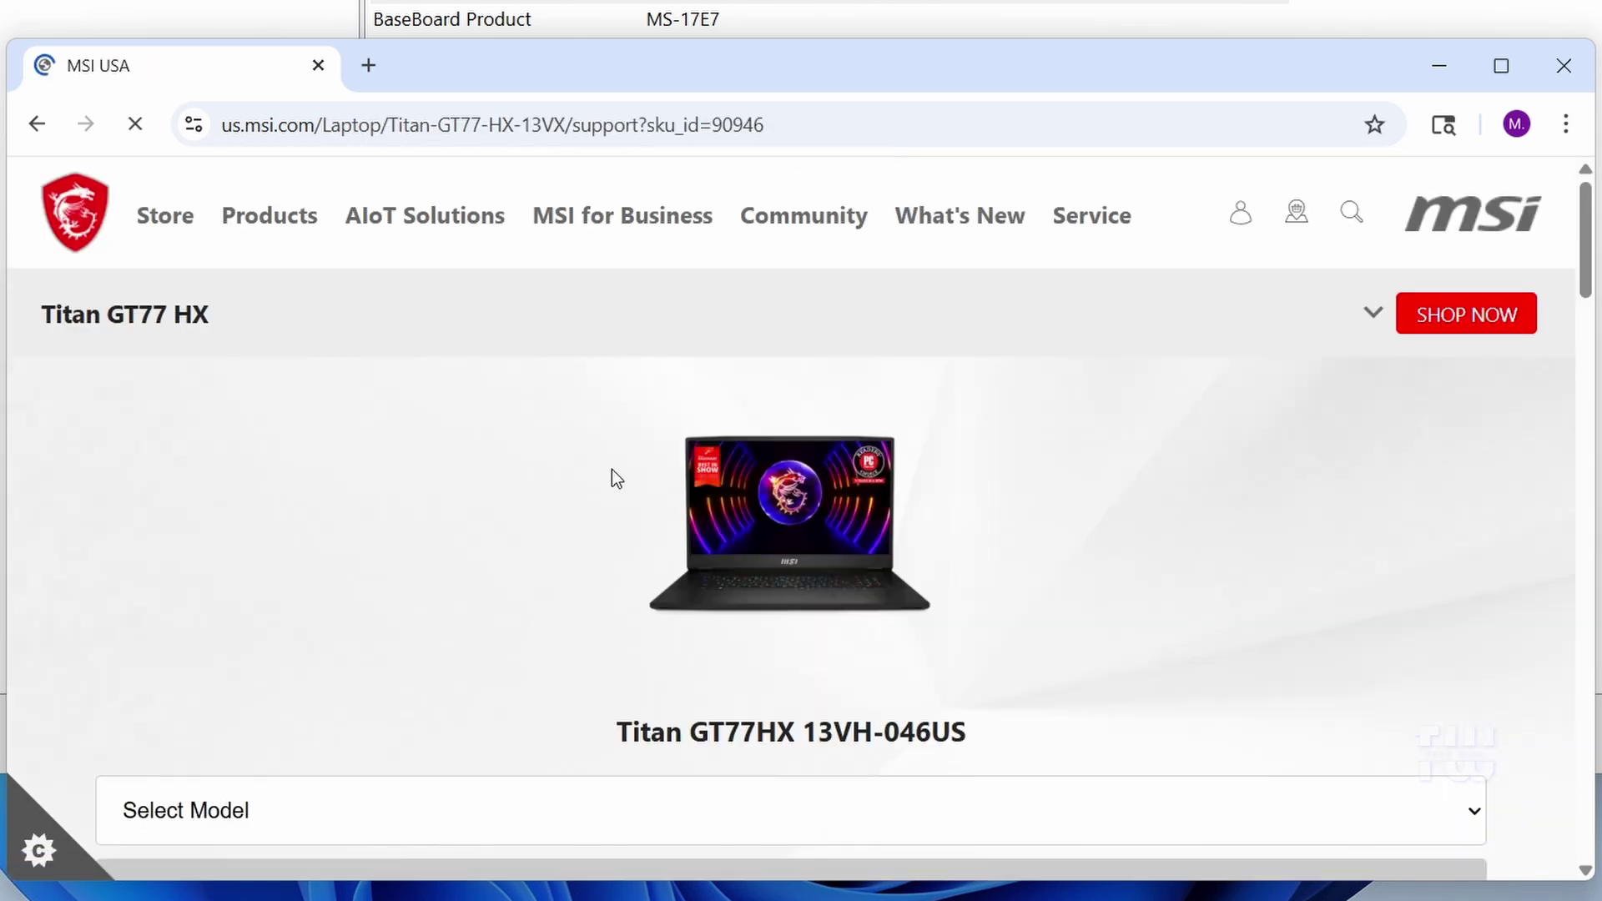
scroll(526, 430, down, 5)
click(801, 620)
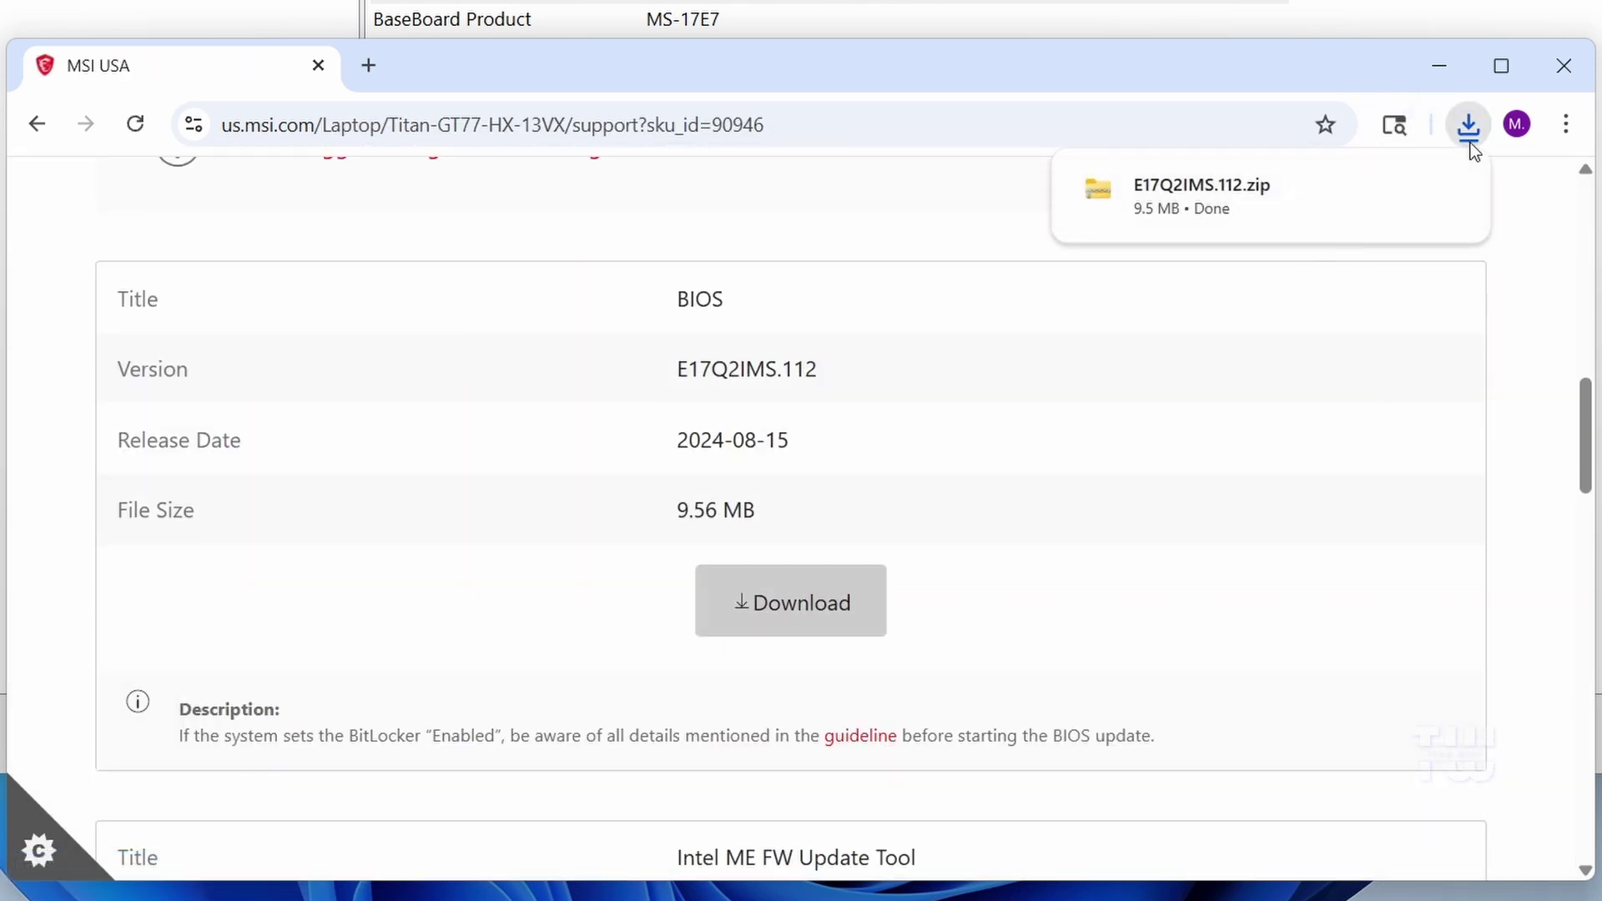
Show the BIOS zip in its folder, then close the folder, browser and System Information
click(1394, 191)
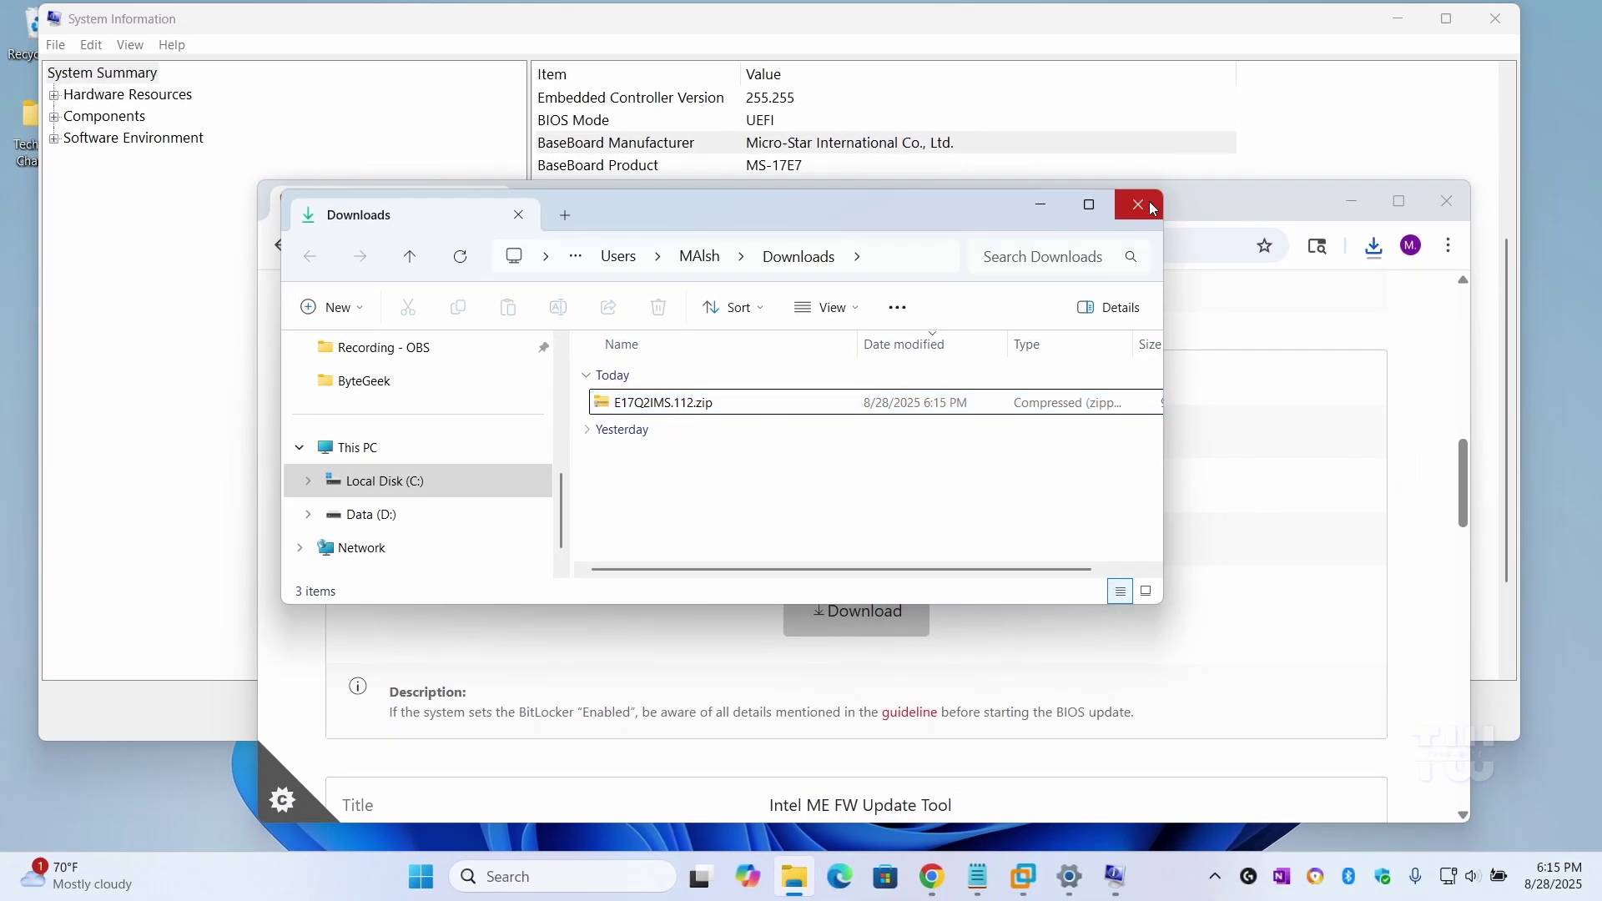
click(1149, 202)
click(1447, 205)
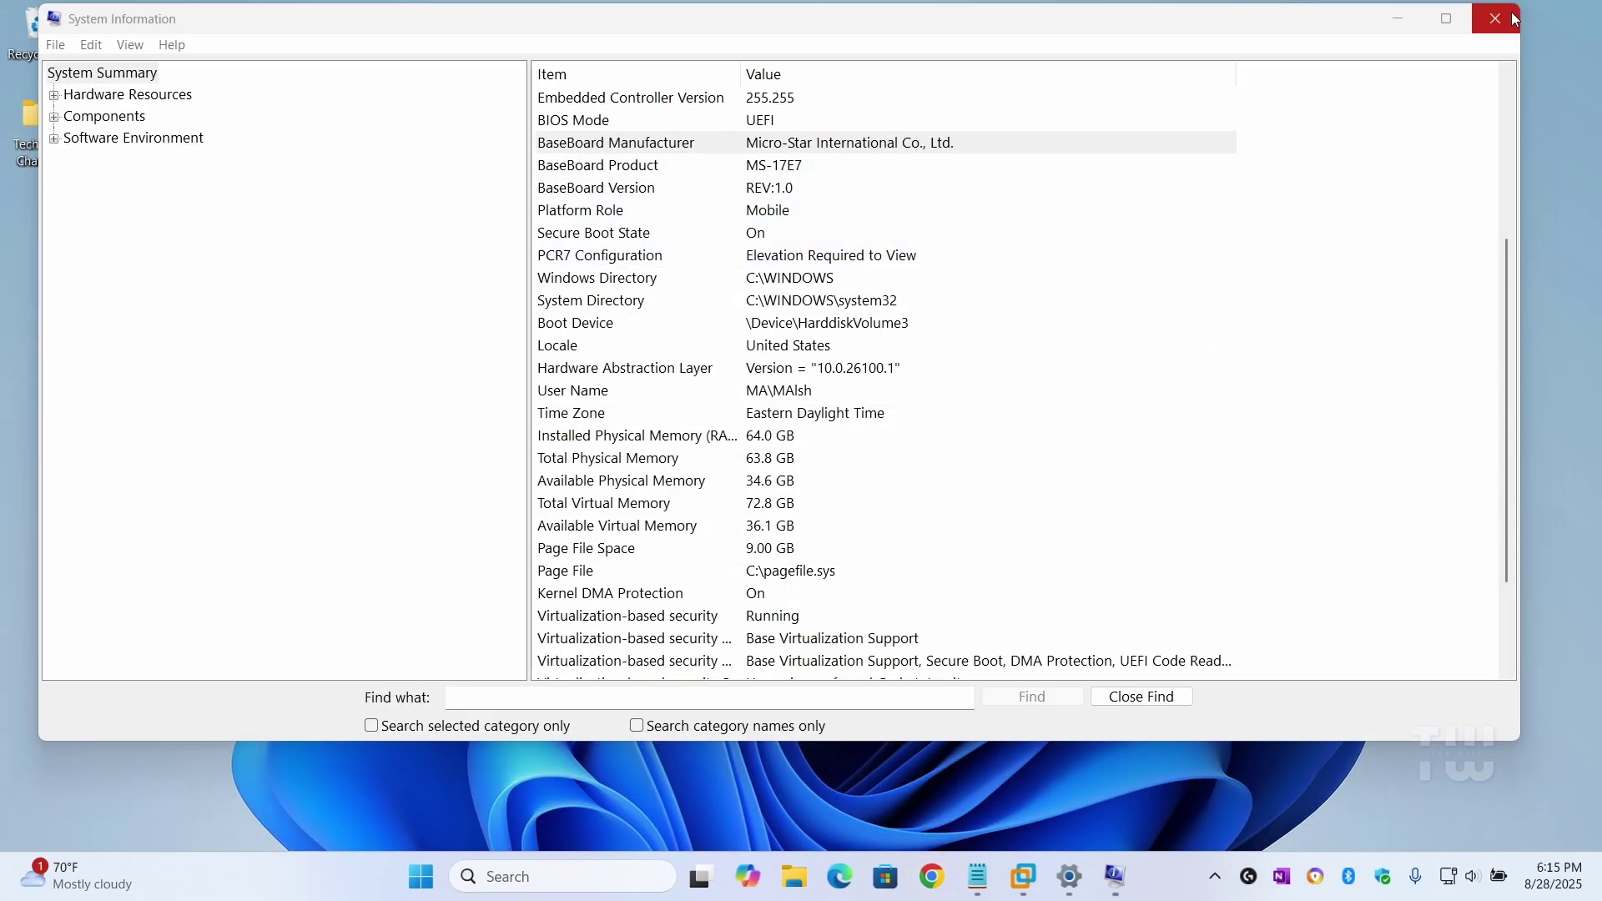
click(1511, 13)
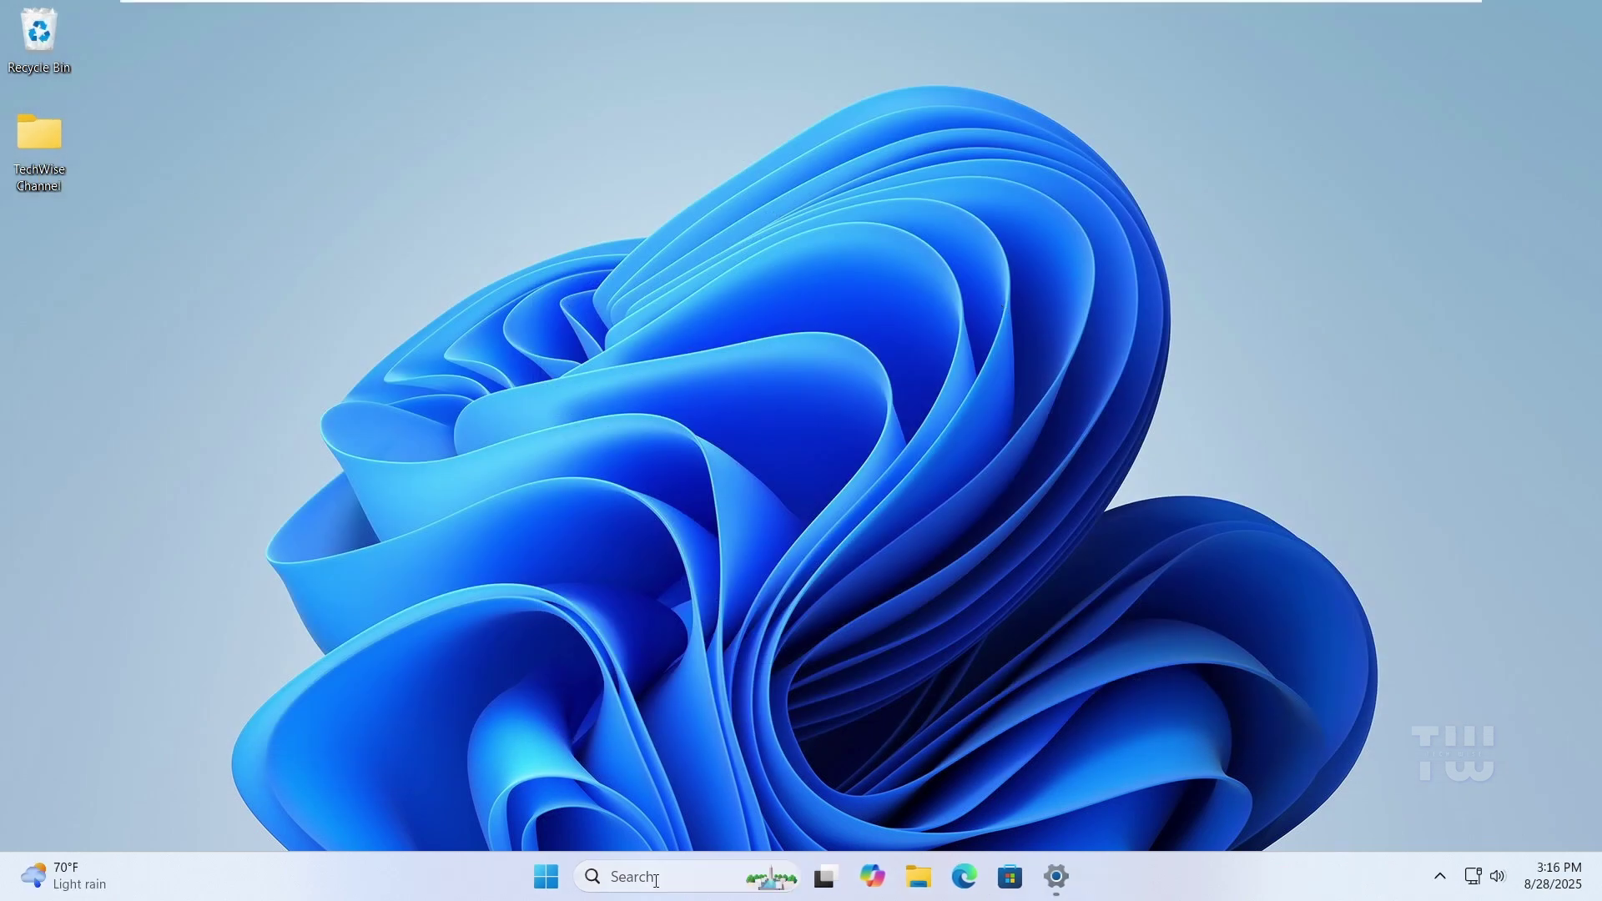
Search for 'window se' and open Windows Security
click(654, 880)
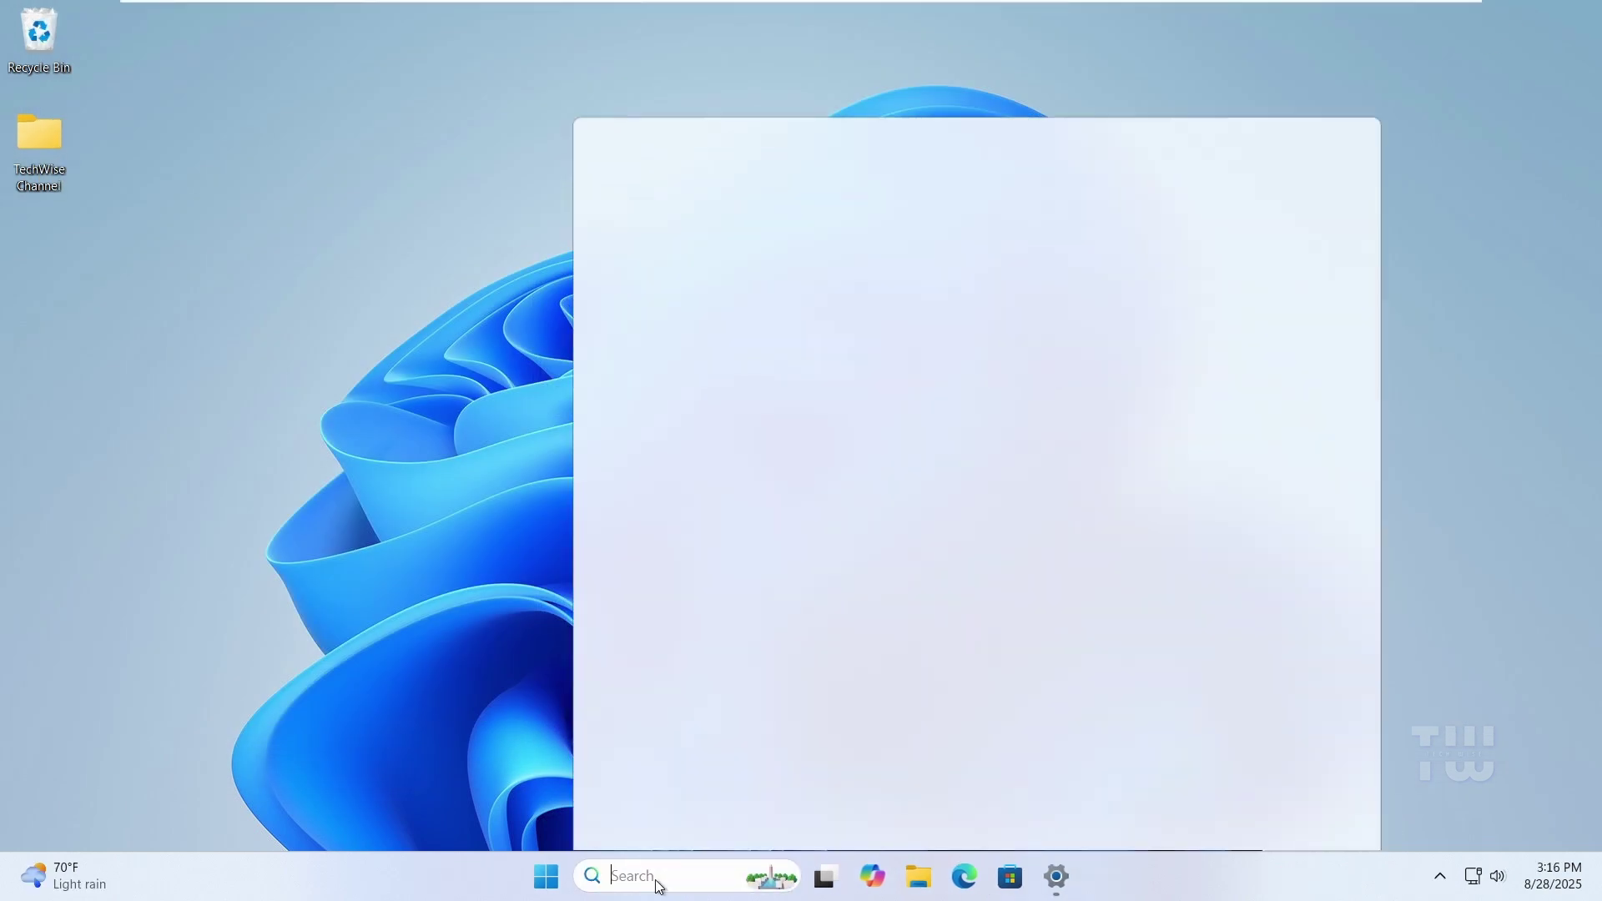
text(window se)
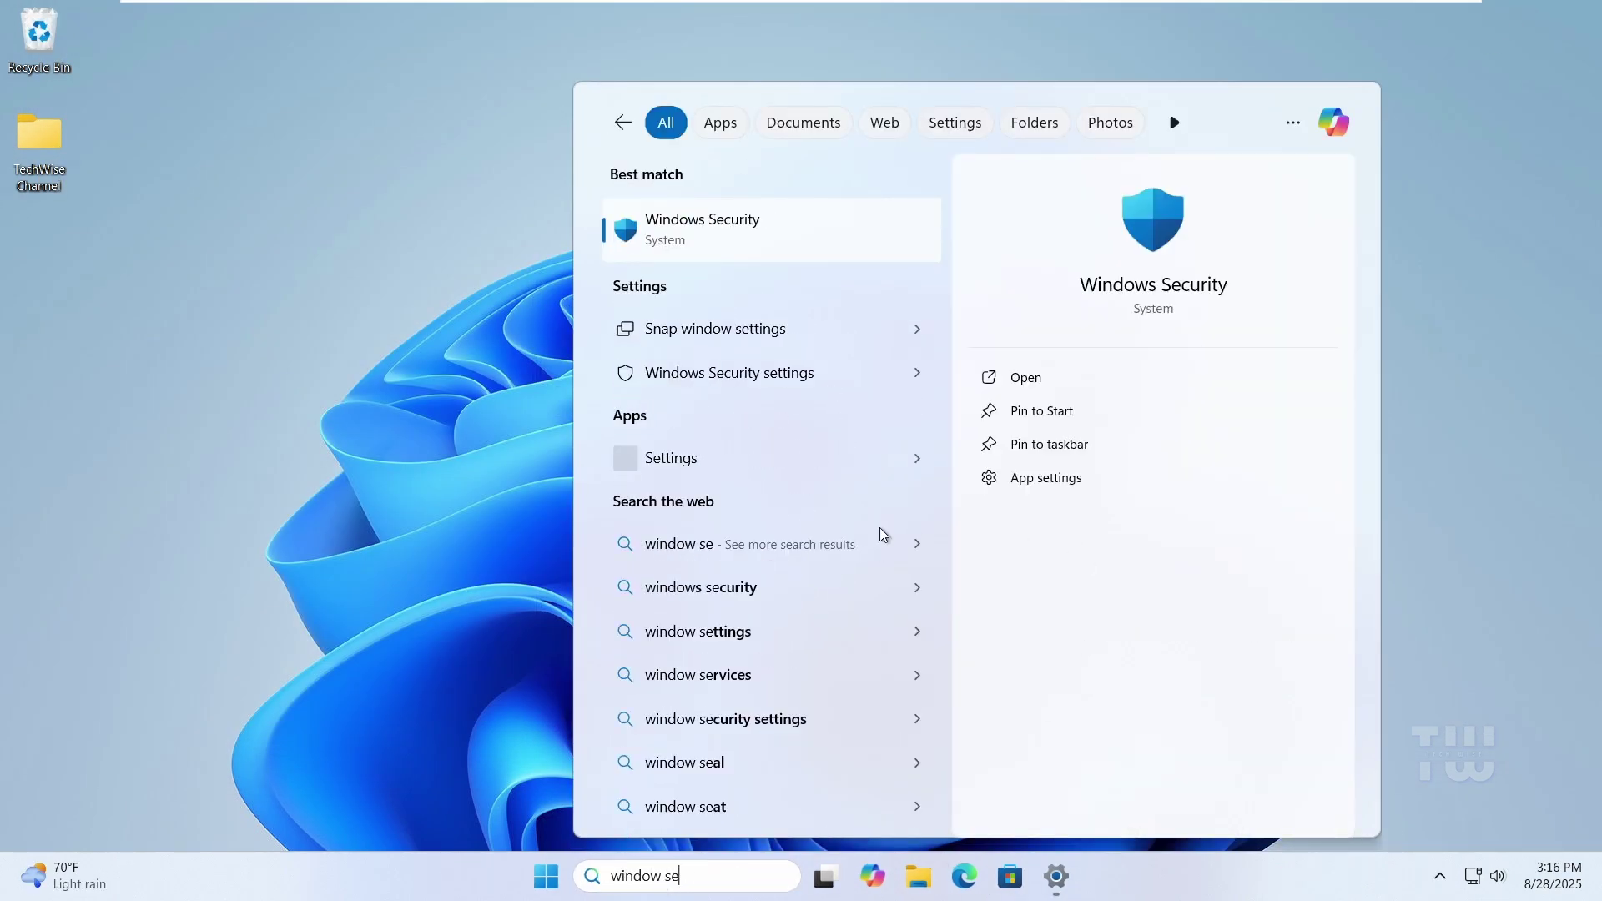
click(811, 232)
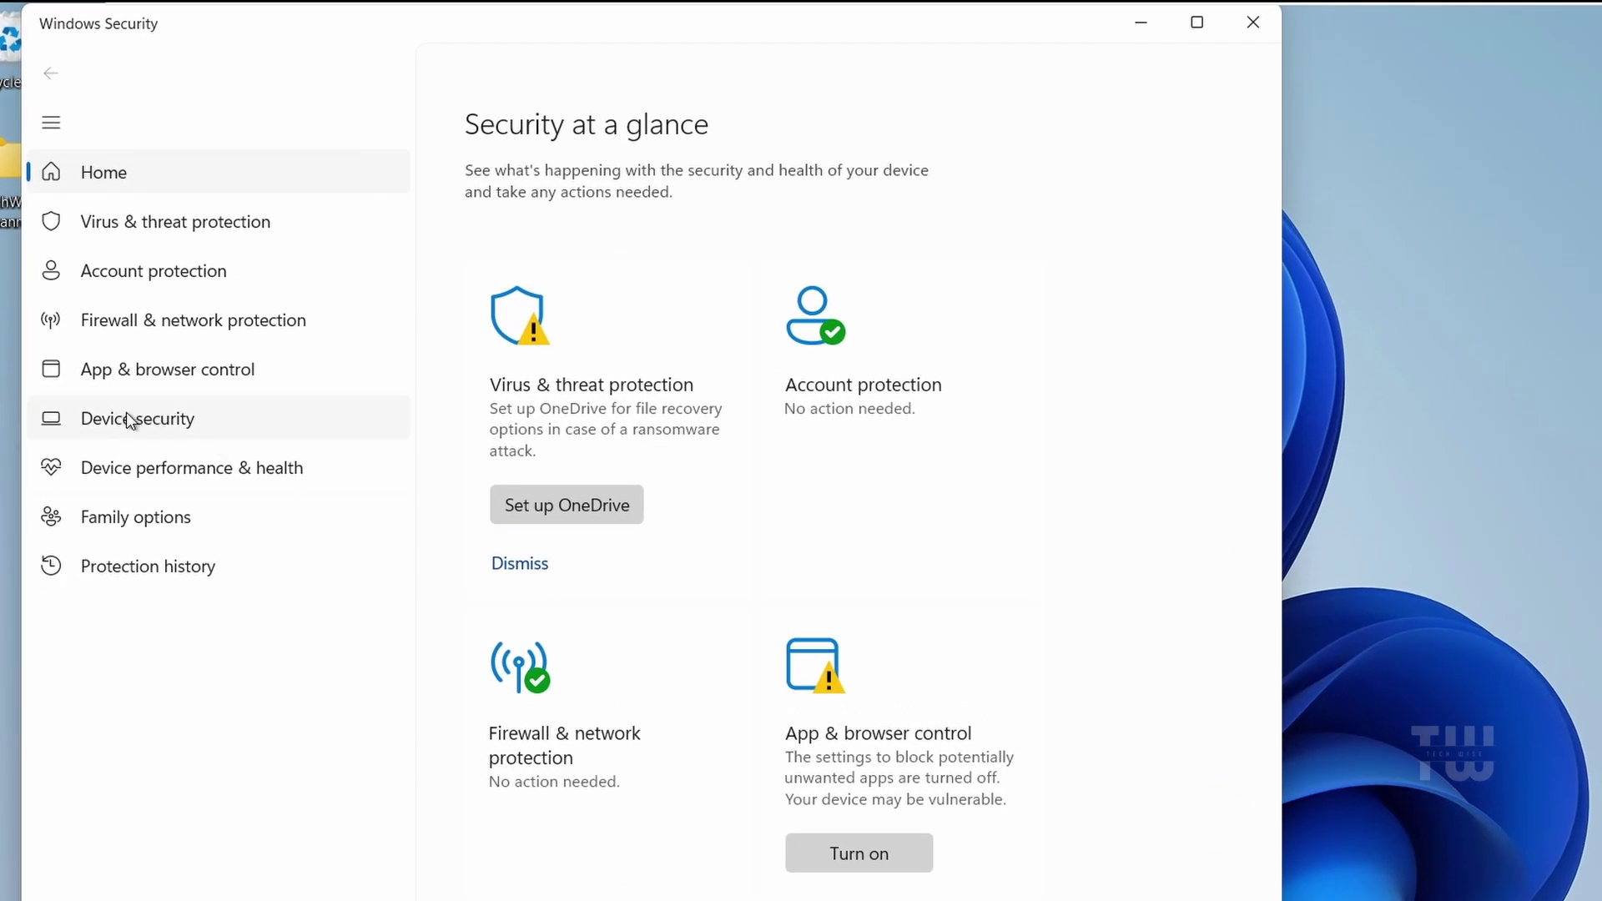
Switch Memory integrity off under Device security > Core isolation details
click(182, 417)
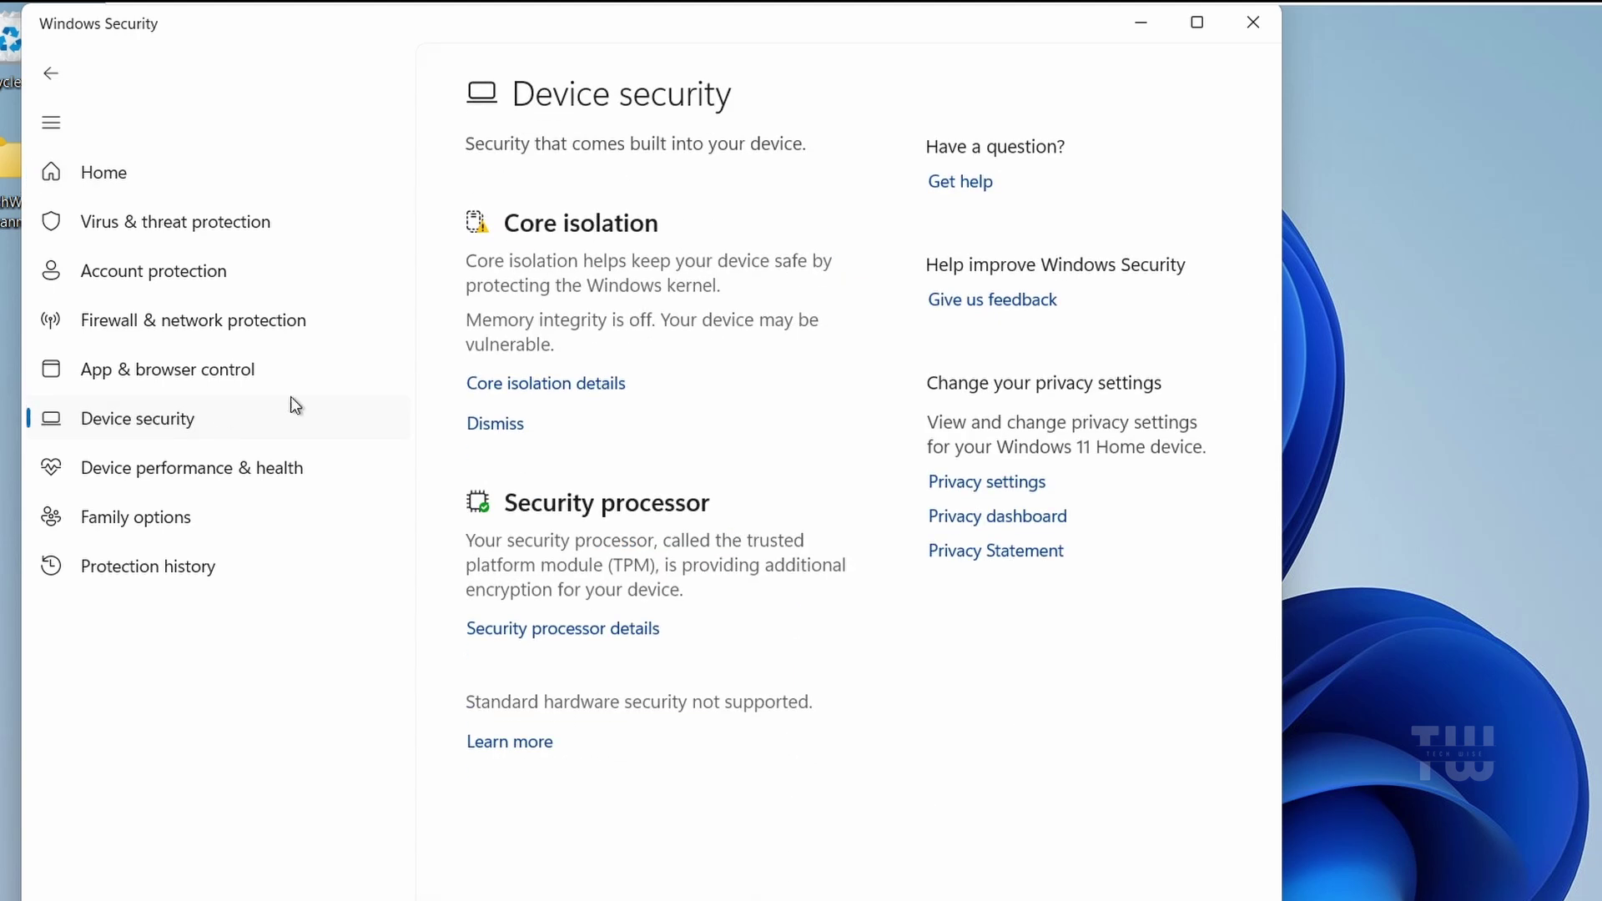
click(567, 385)
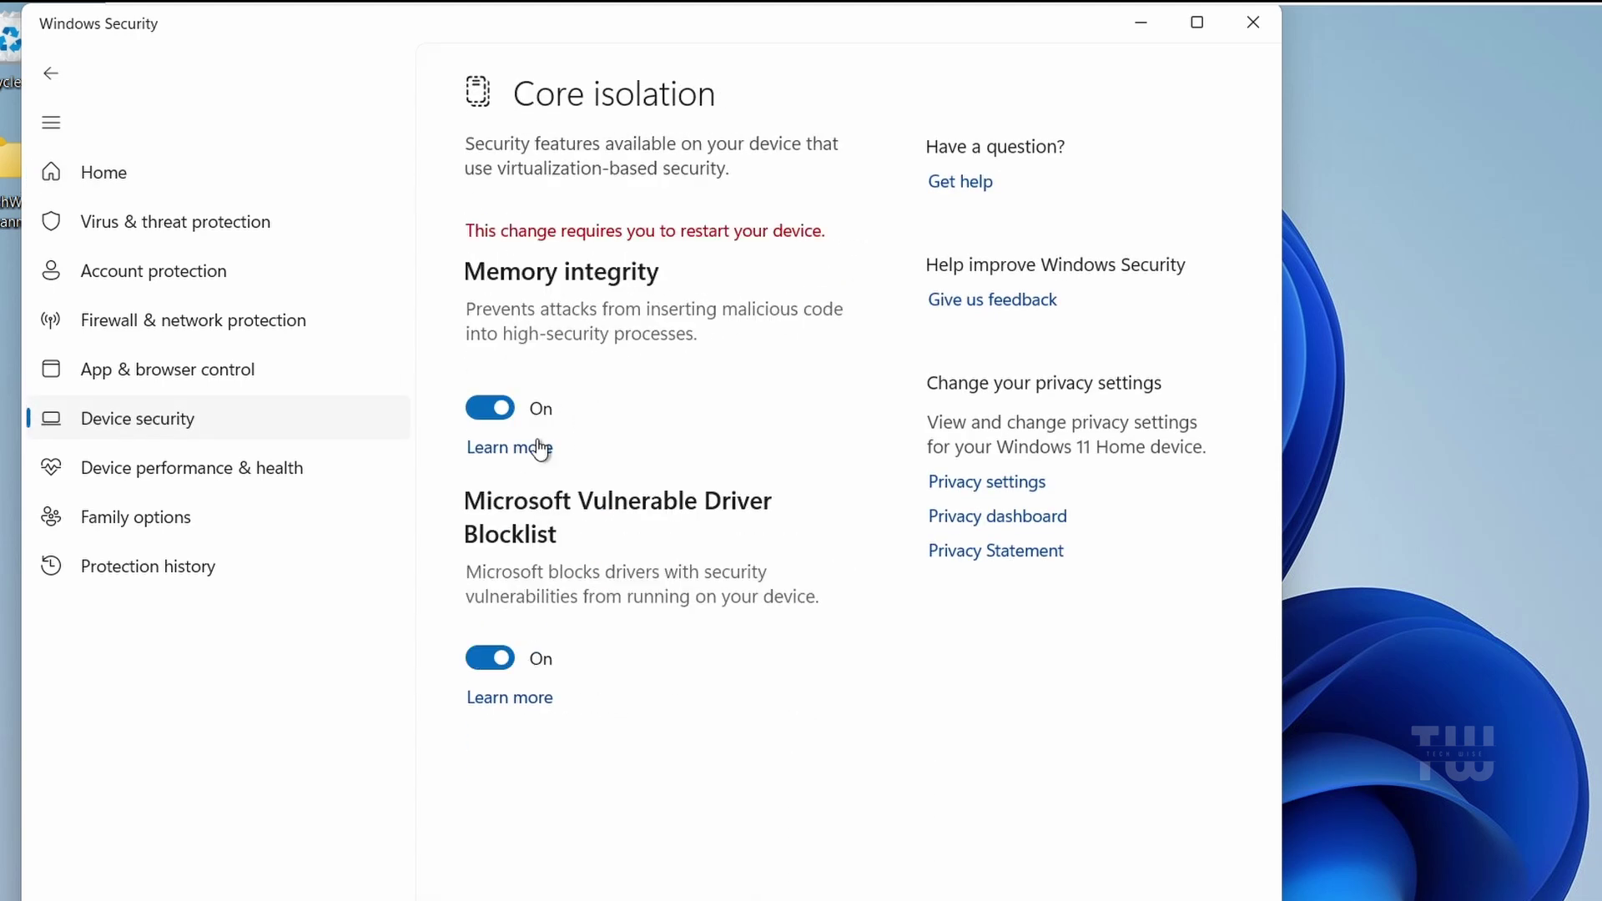
click(497, 416)
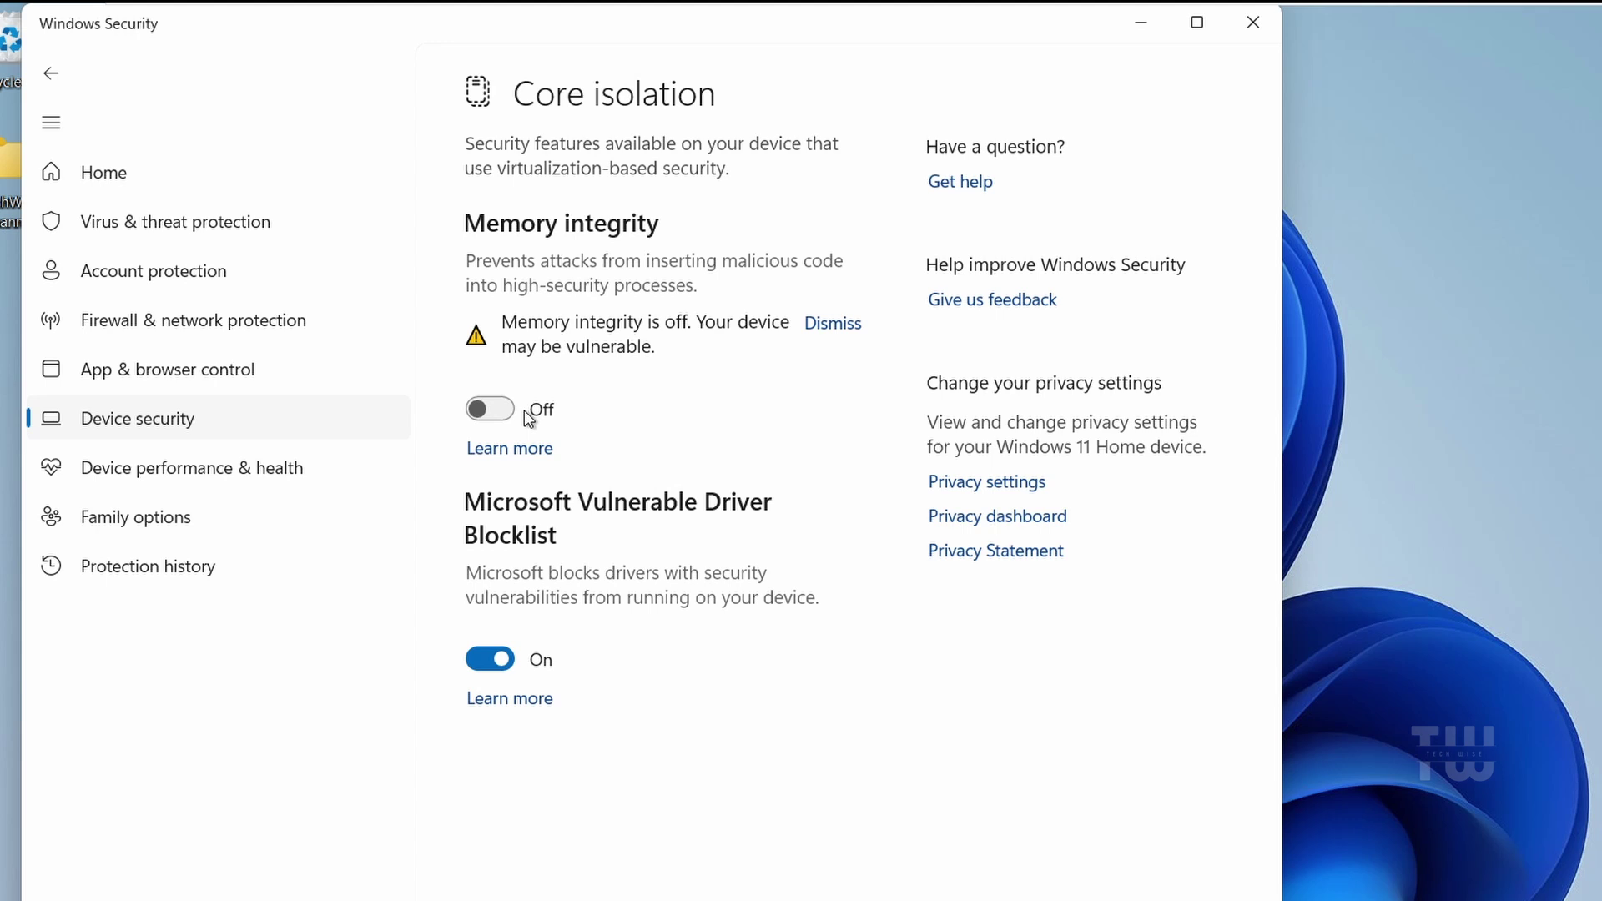
Close Windows Security and launch Command Prompt as administrator
click(1252, 22)
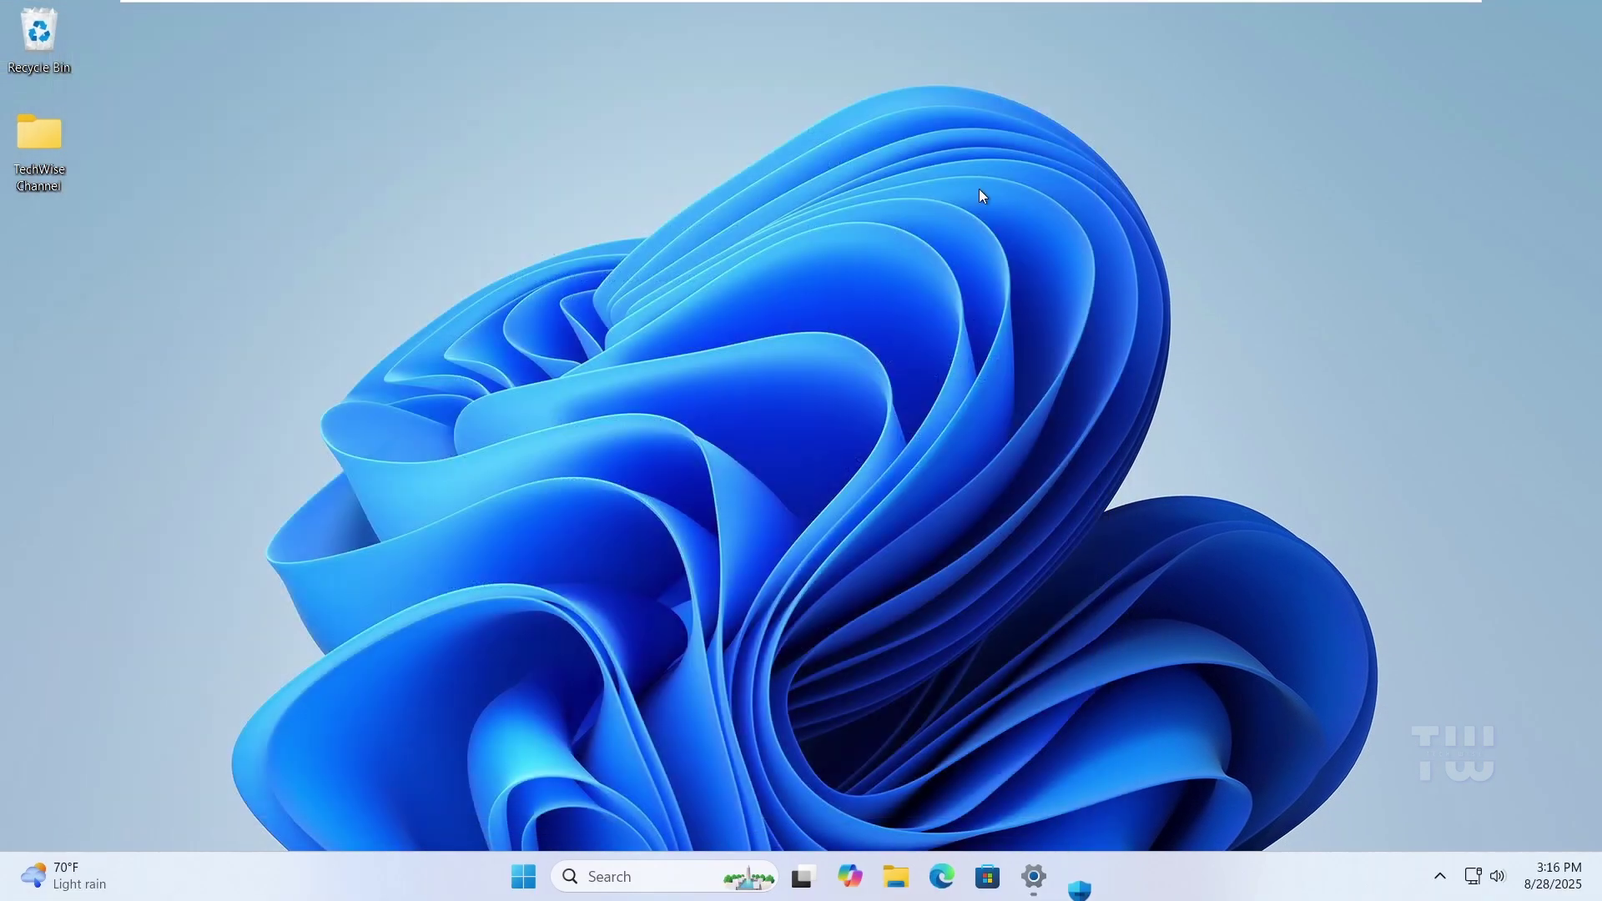
click(645, 875)
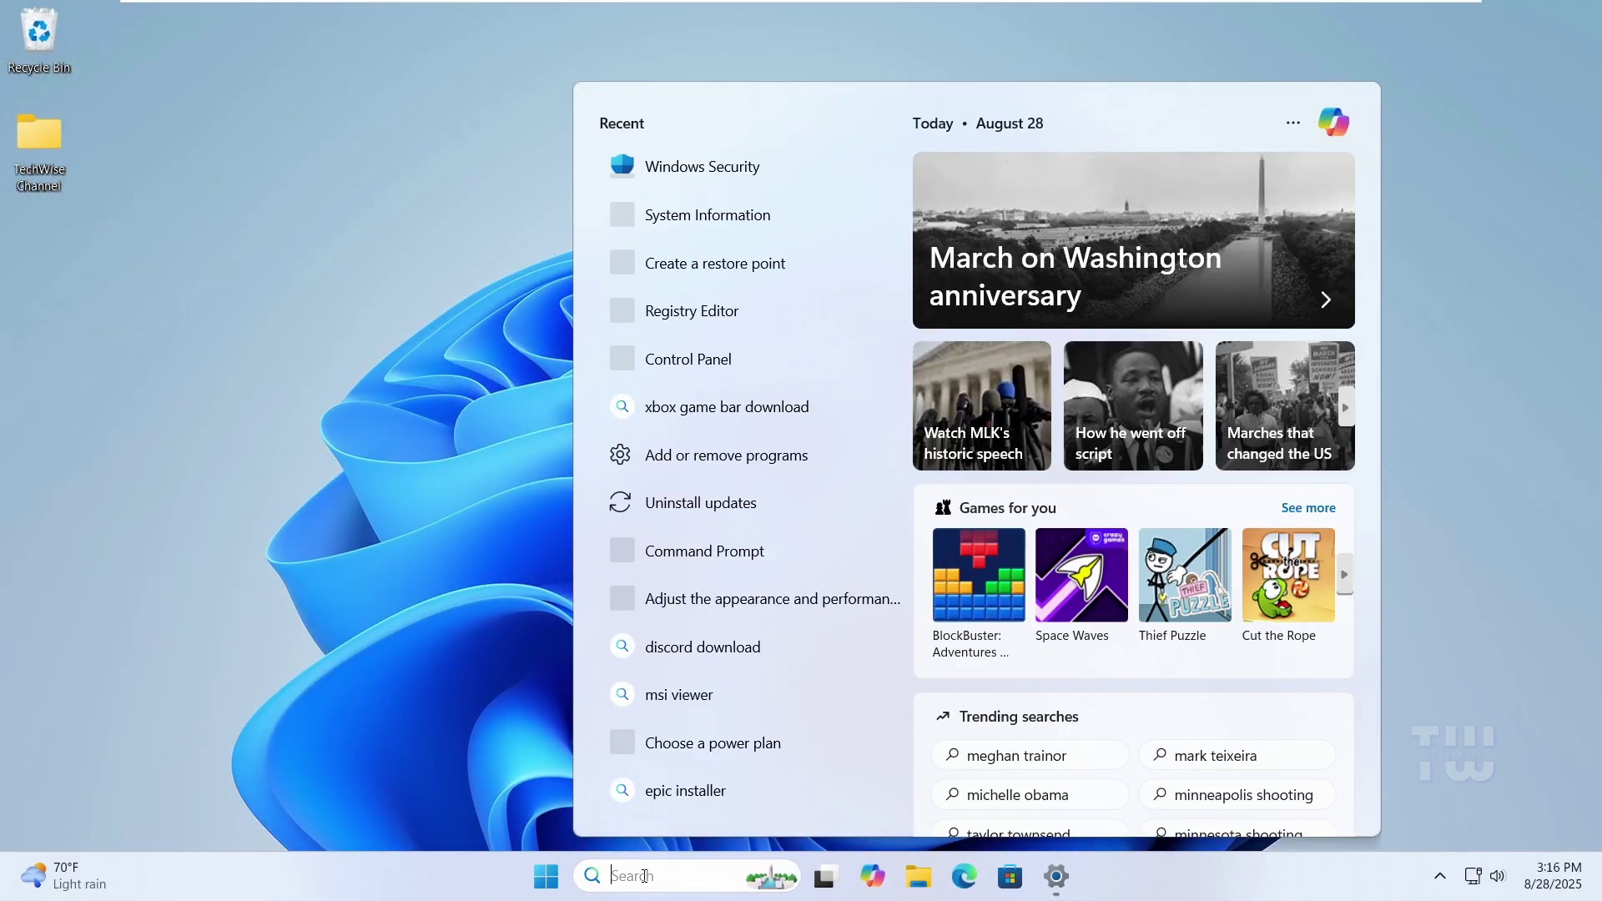
text(cmd)
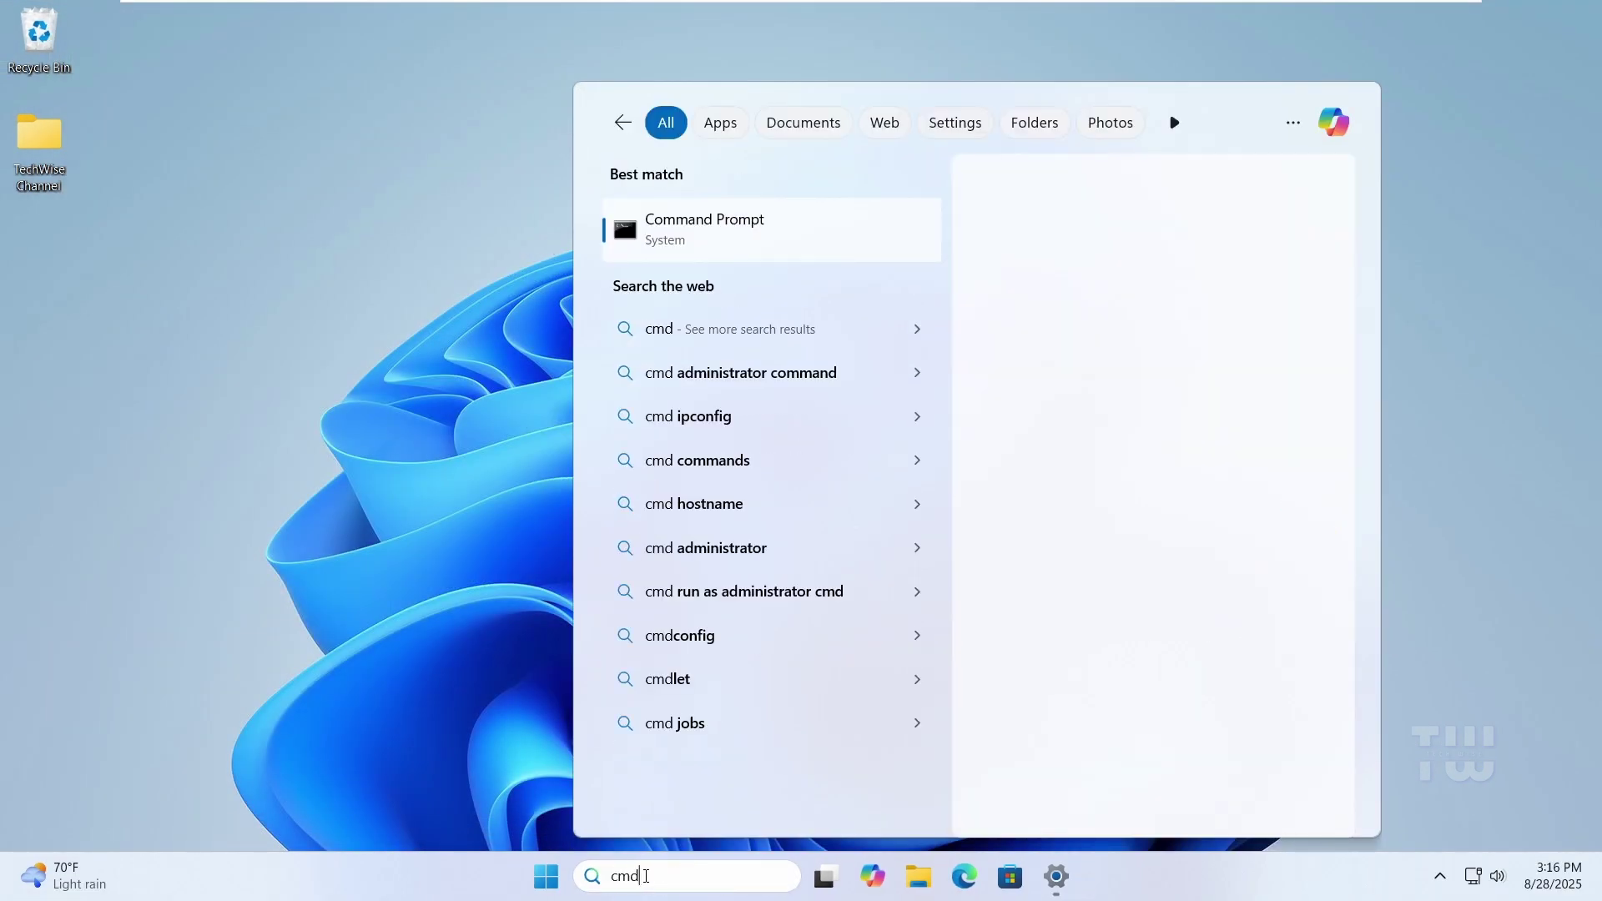
click(1088, 420)
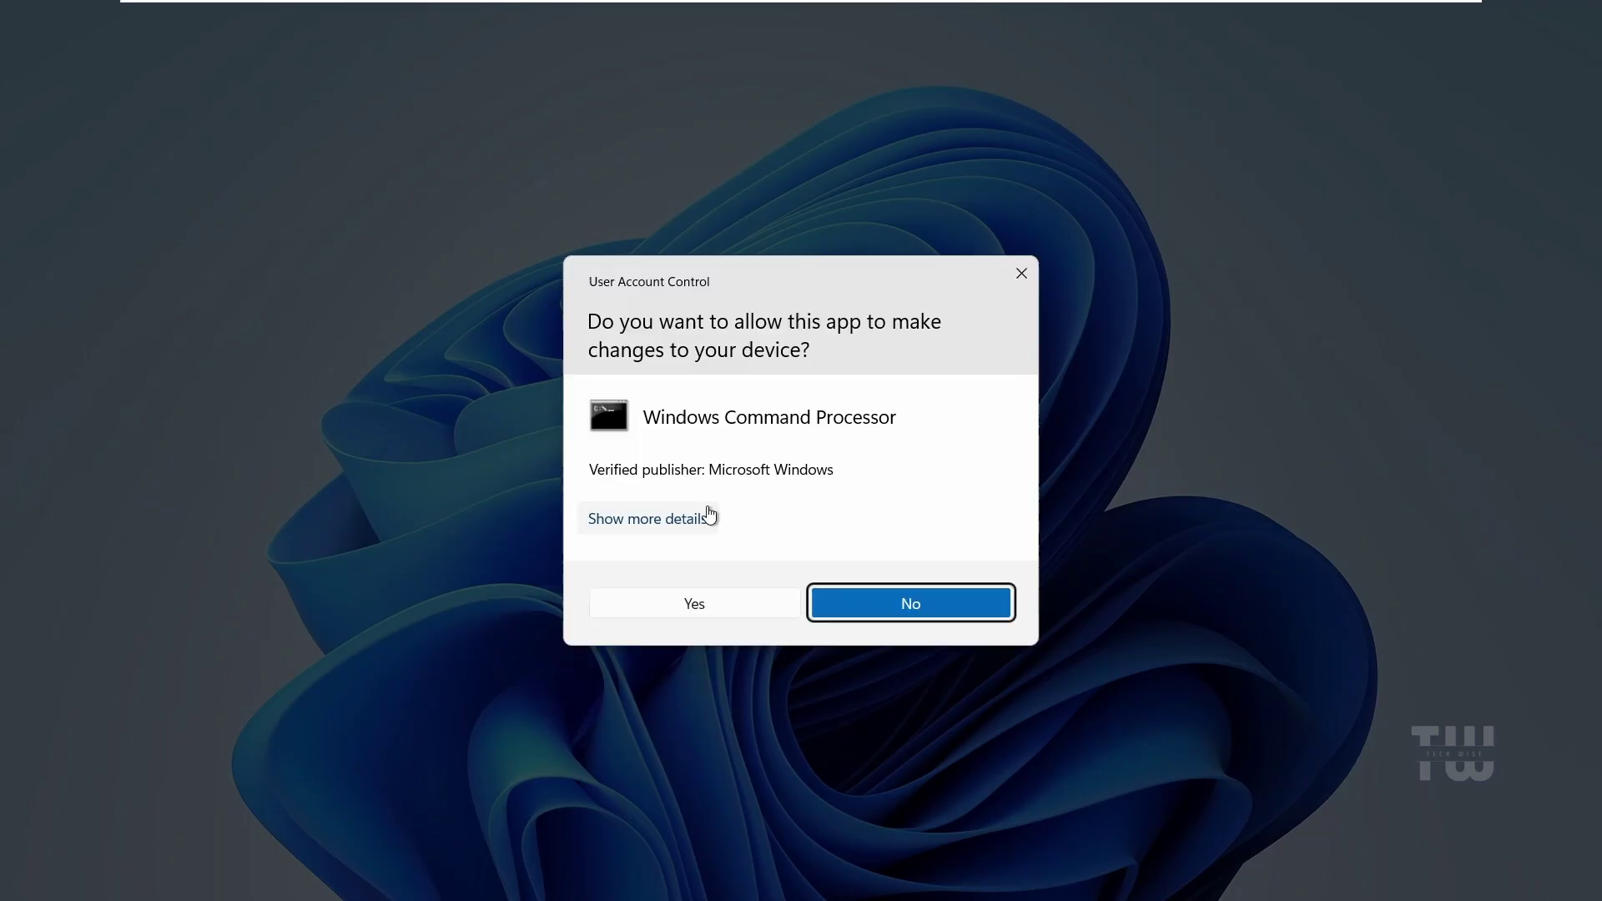
click(695, 603)
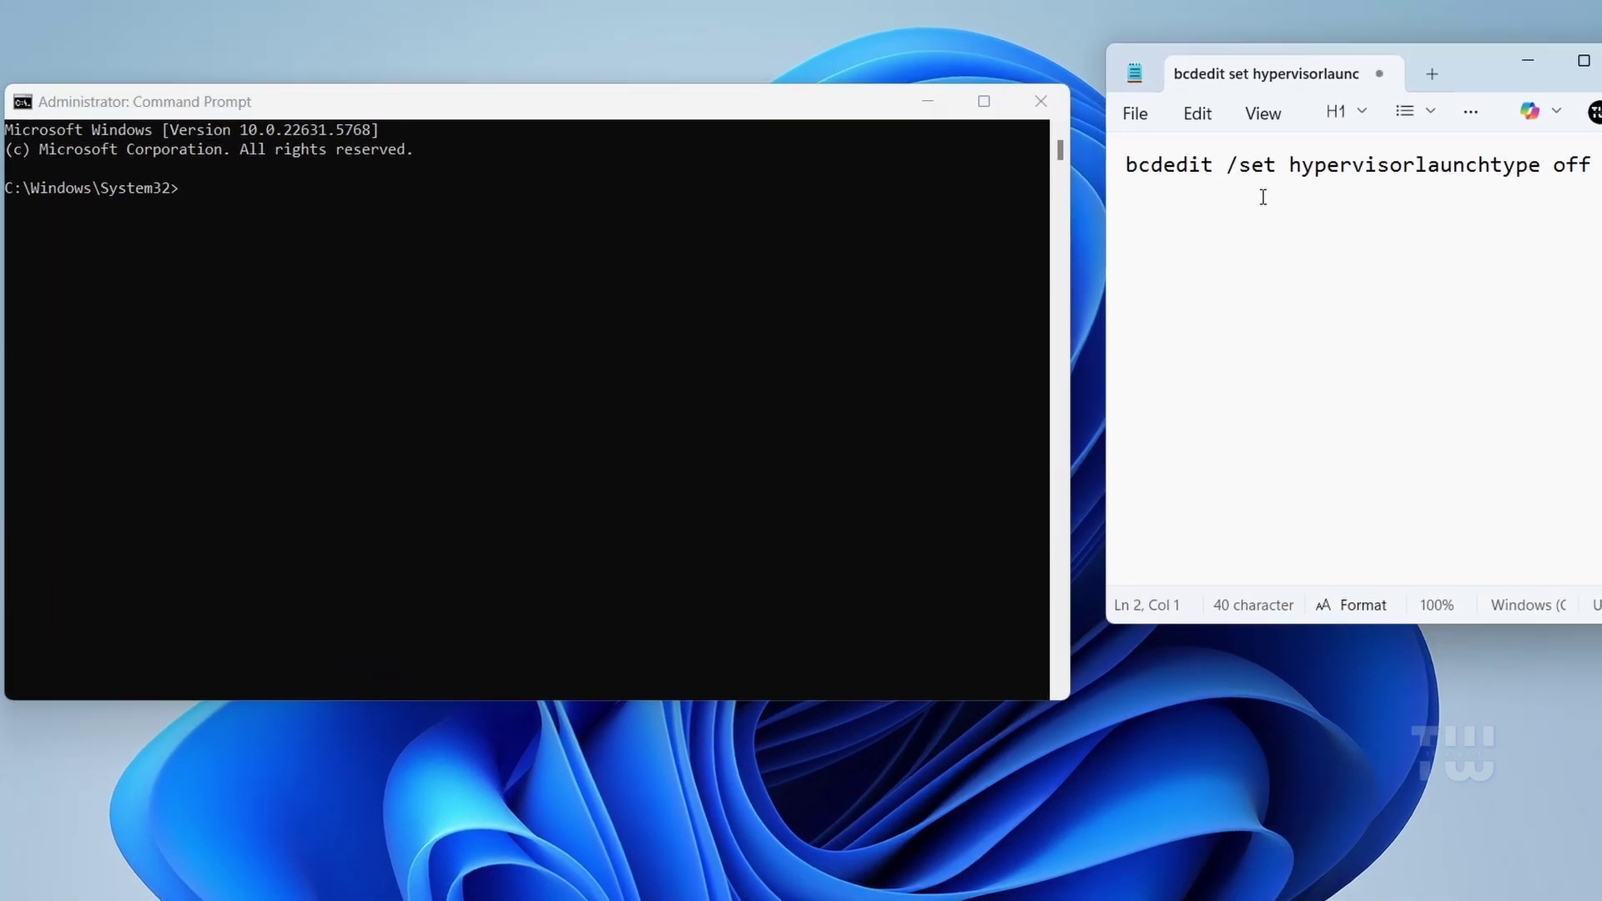
Copy 'bcdedit /set hypervisorlaunchtype off' from Notepad, paste it into Command Prompt and confirm success
triple_click(1265, 169)
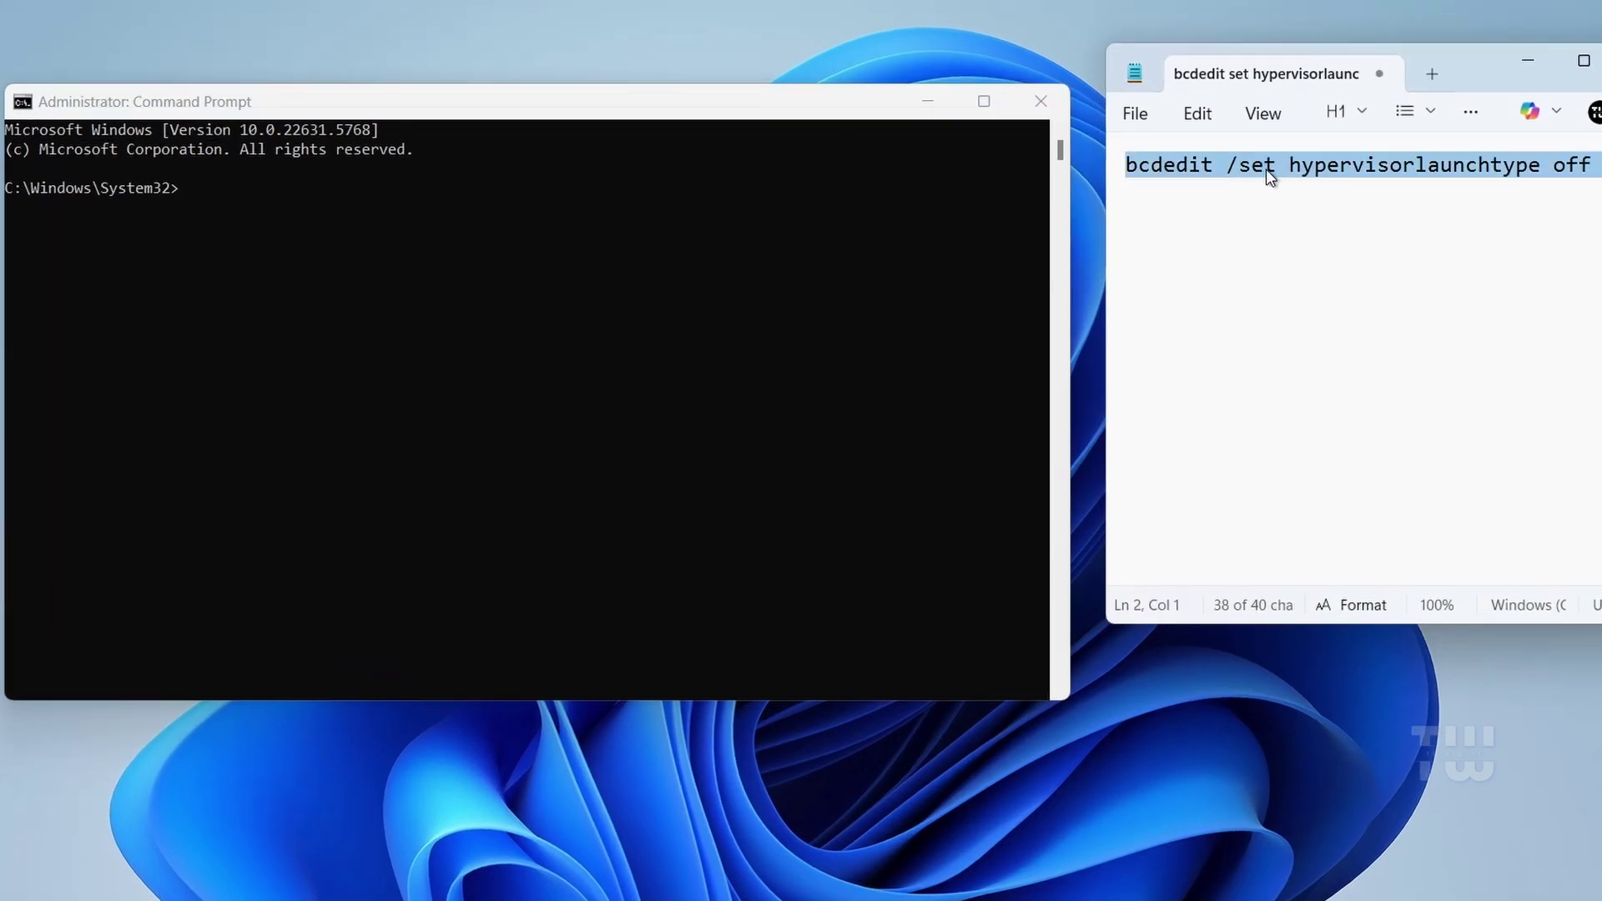
right_click(1265, 169)
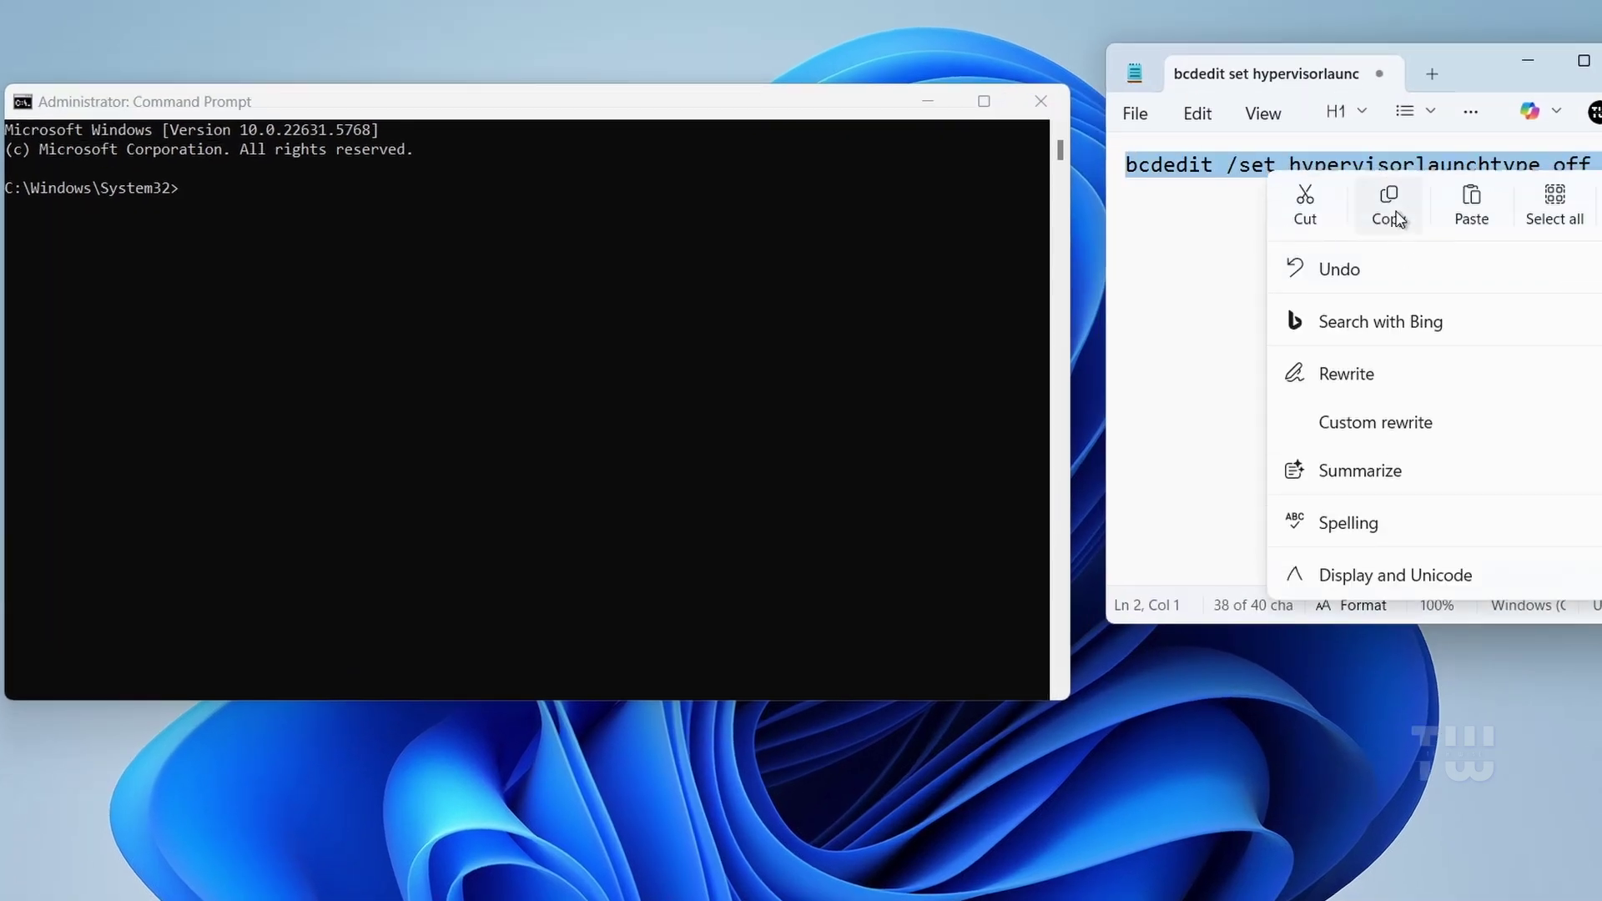
click(1386, 206)
right_click(484, 111)
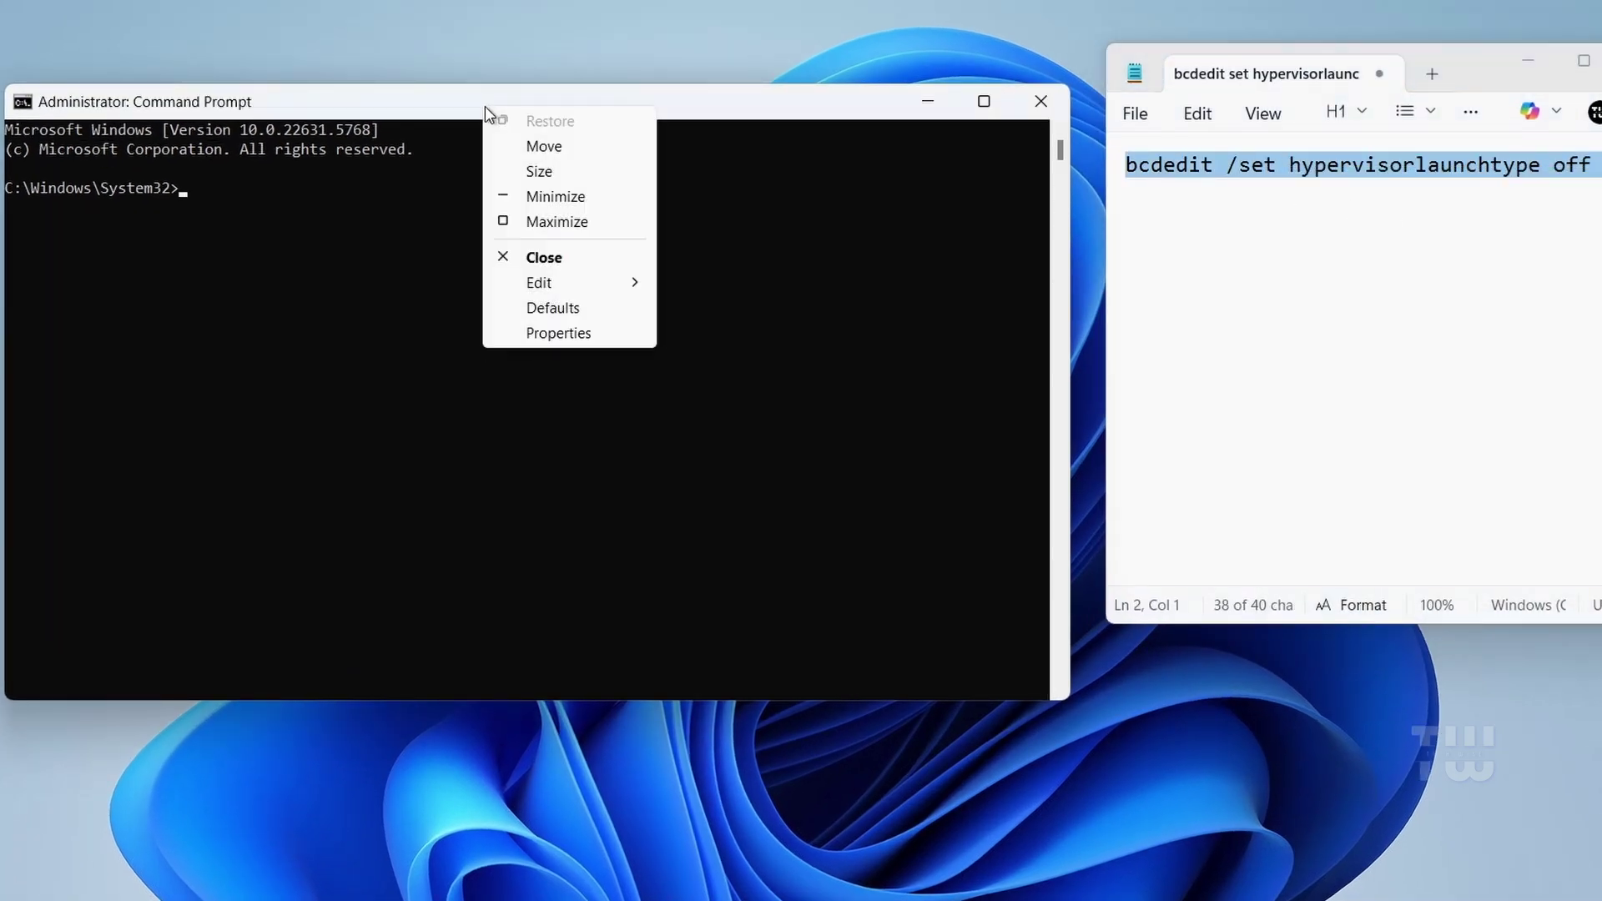
mouse_move(574, 287)
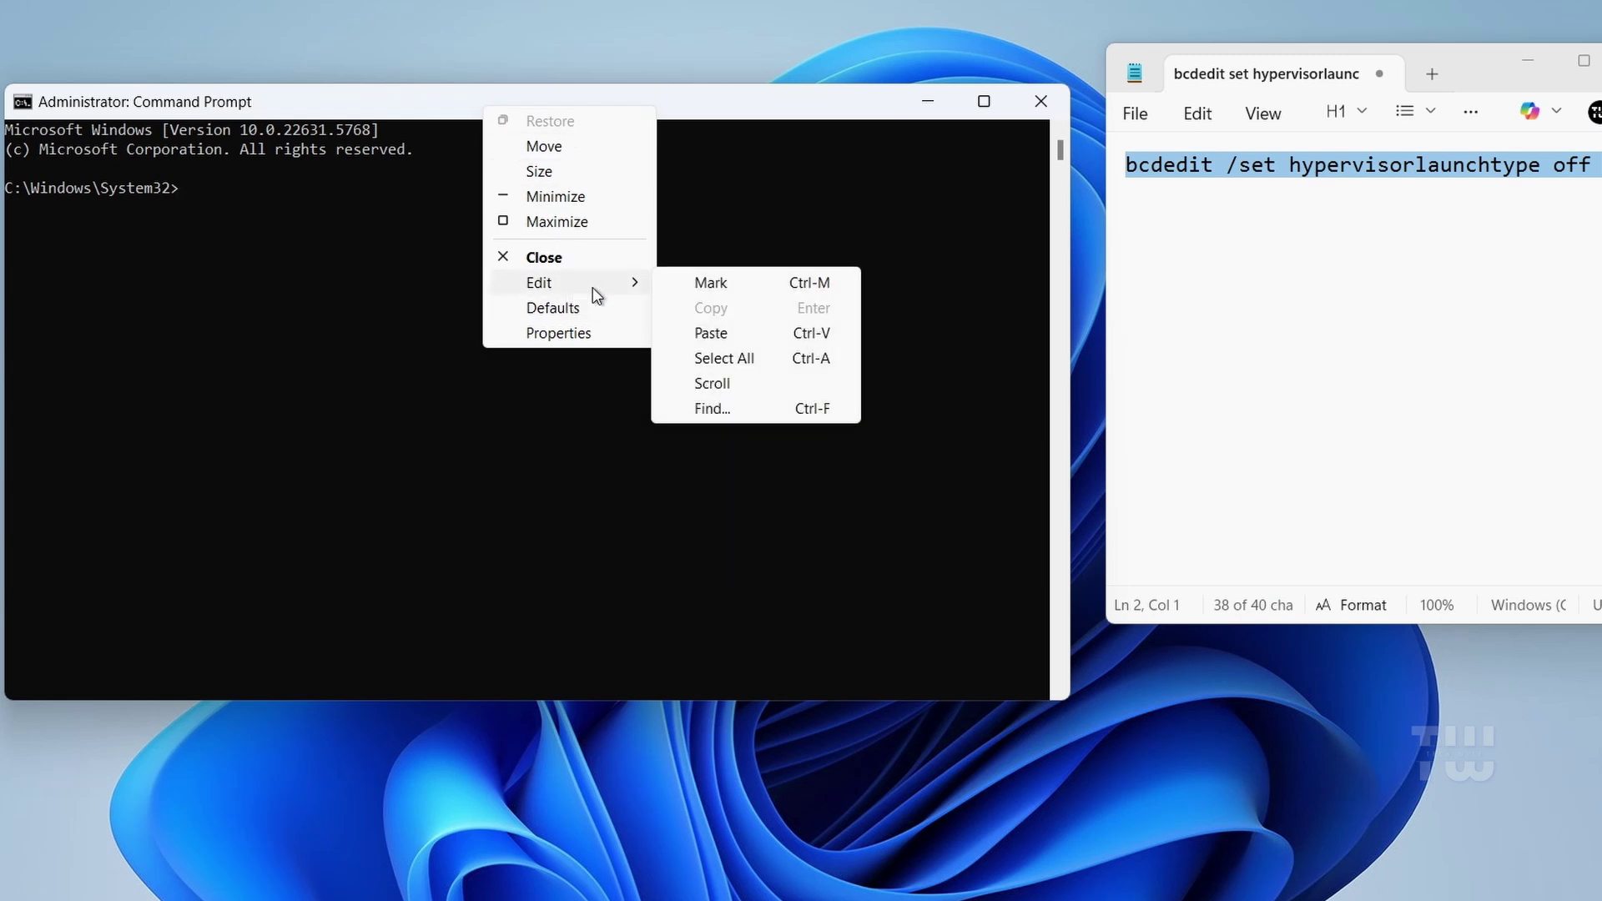
click(733, 333)
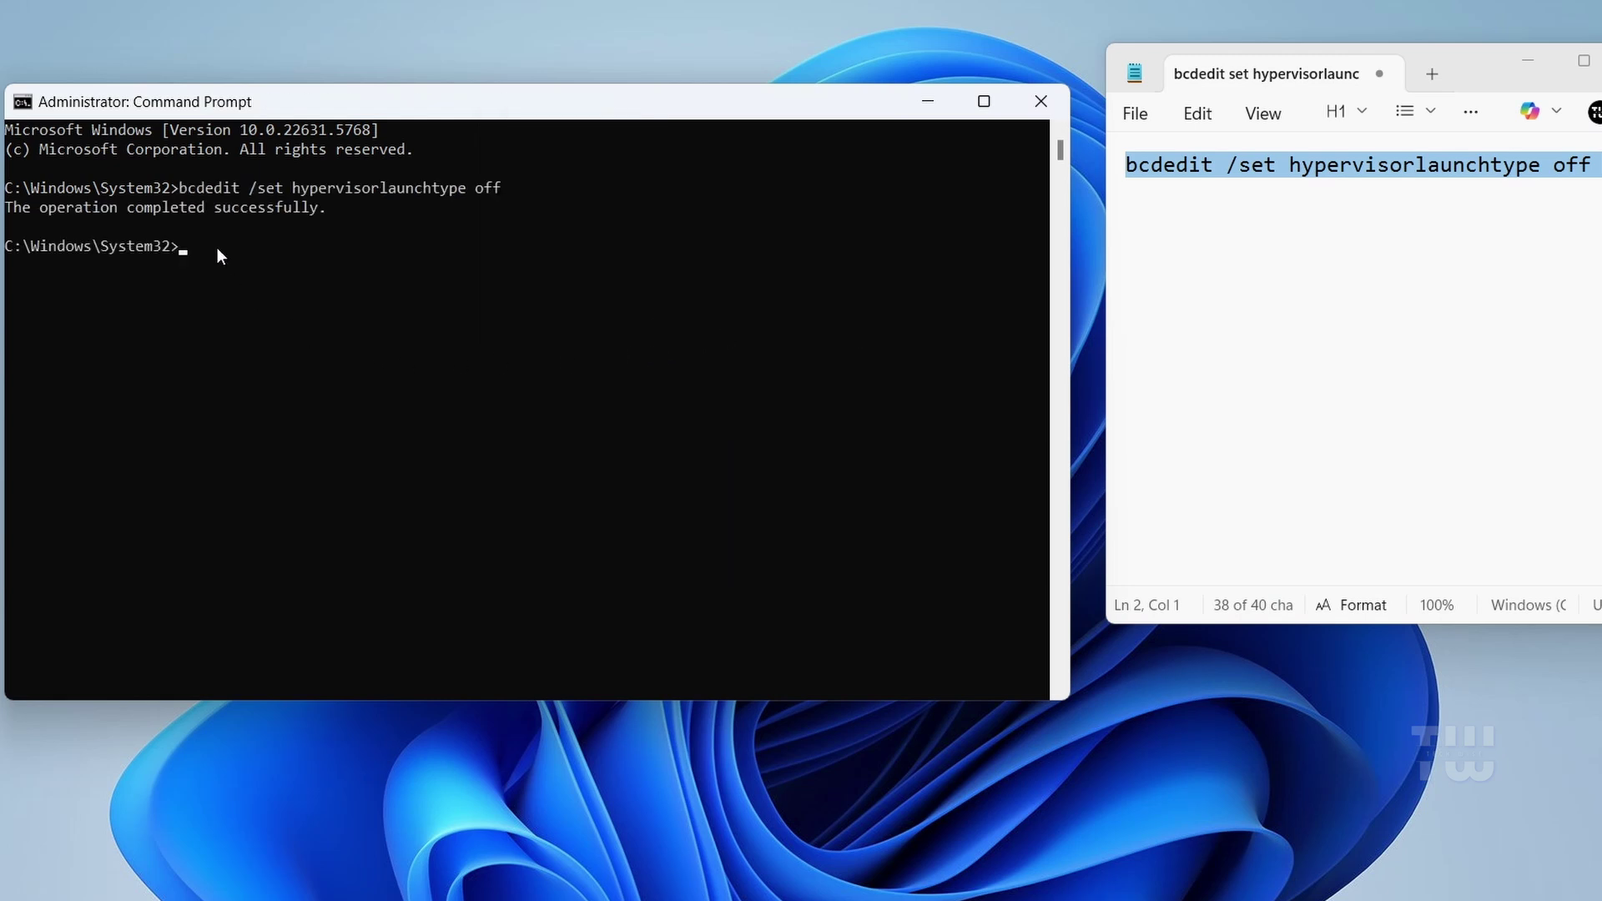
drag(17, 207, 318, 207)
click(411, 287)
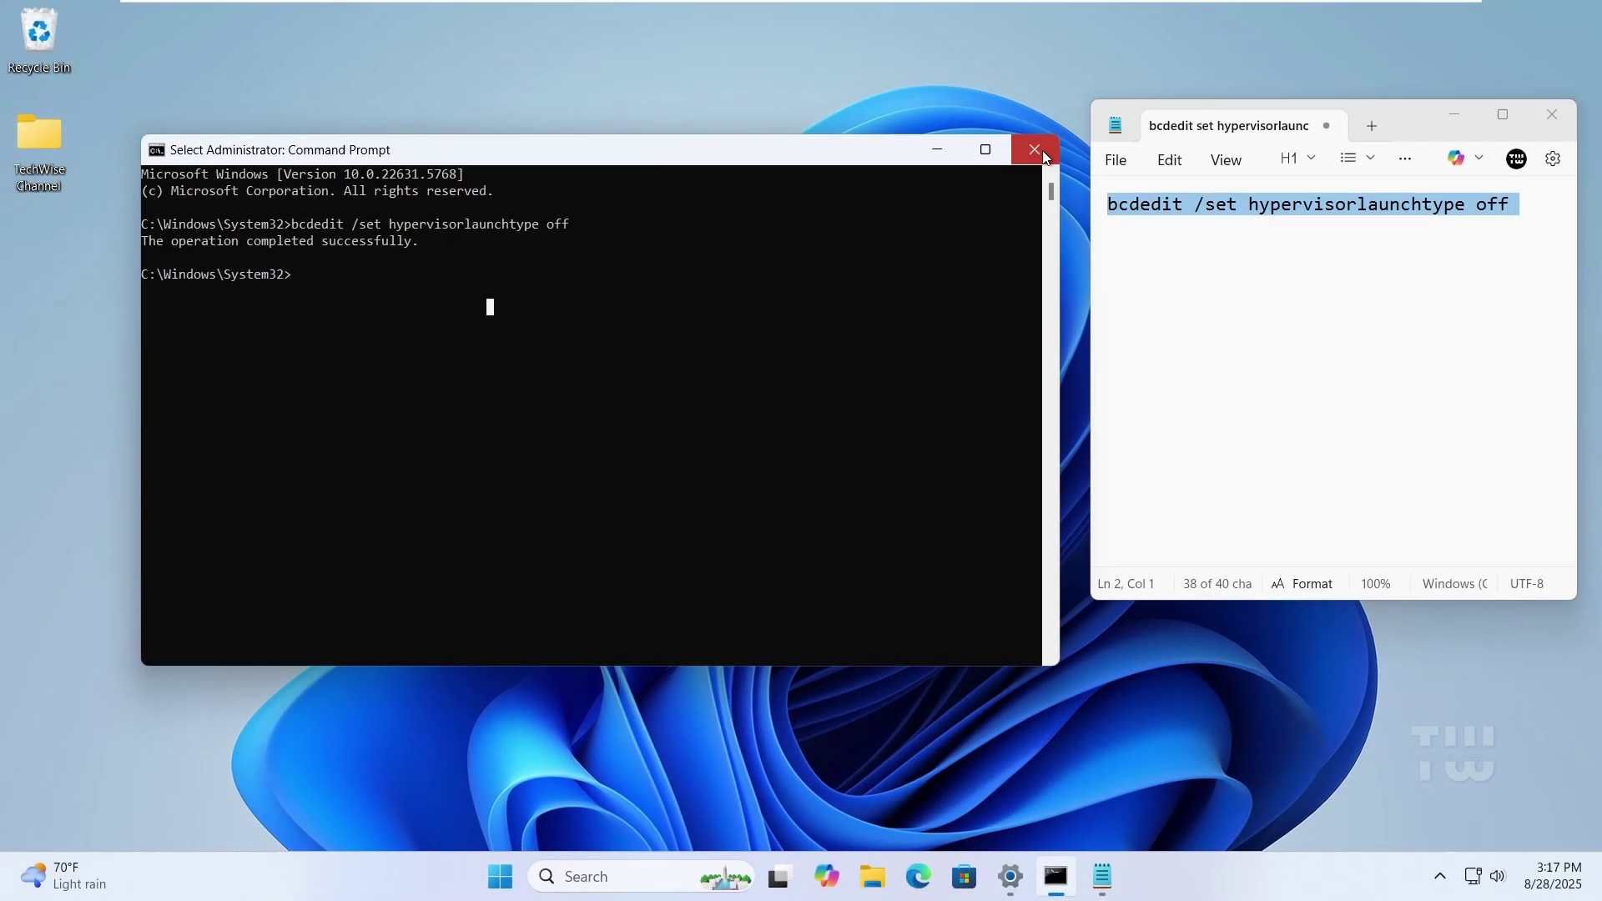
Close Command Prompt and Notepad, restart the PC, and sign back in with the PIN
click(1042, 151)
click(1572, 117)
click(545, 880)
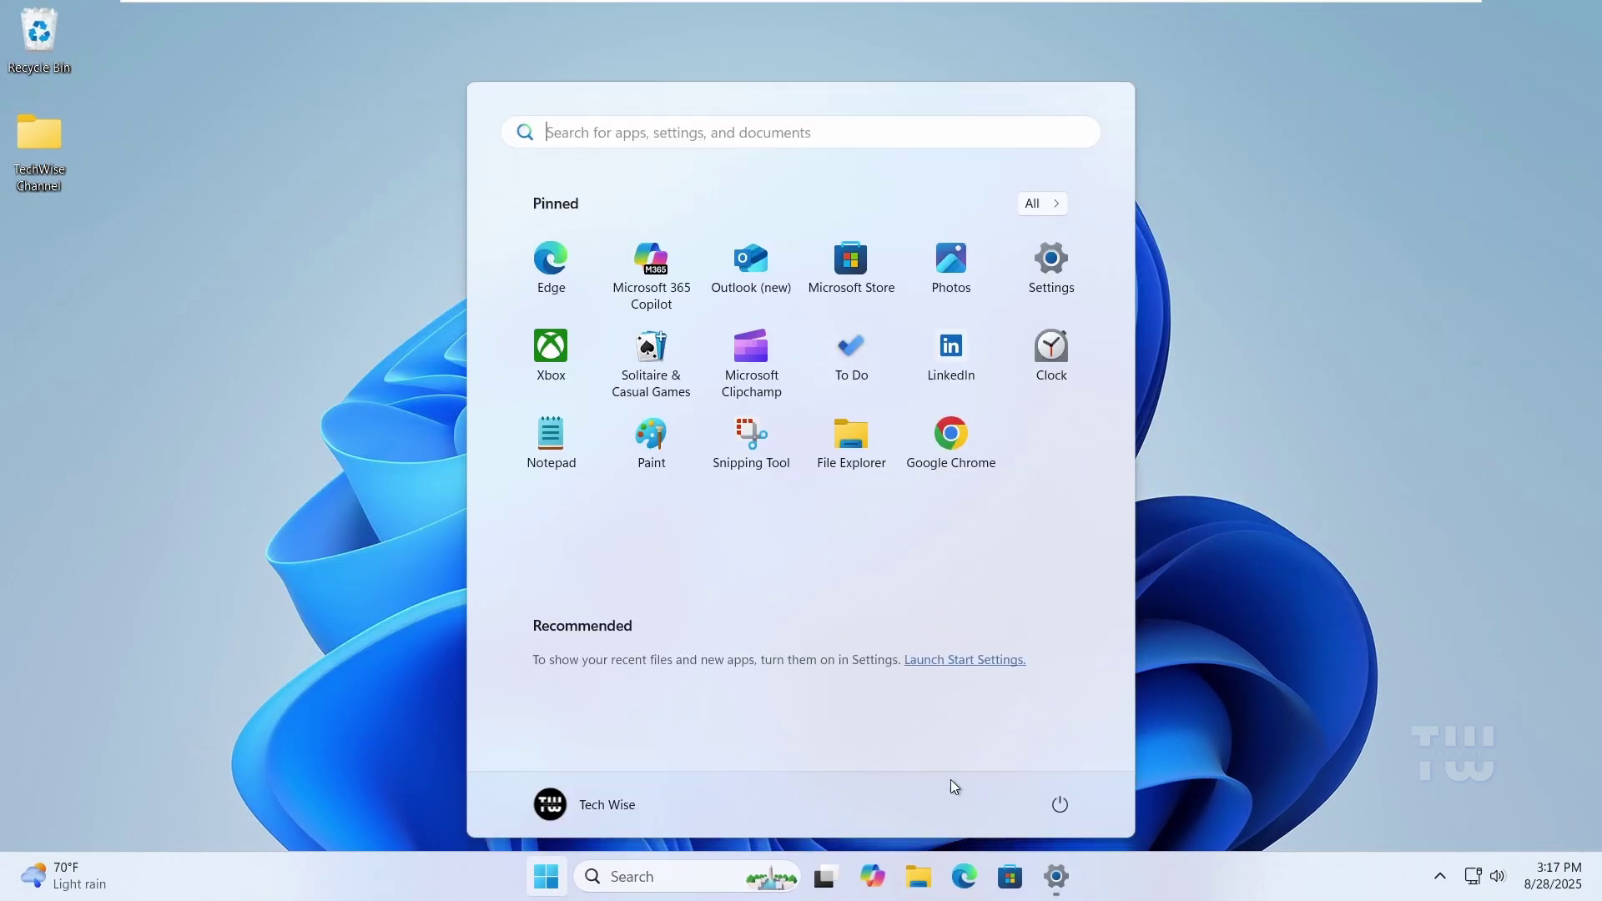
click(1059, 804)
click(1077, 766)
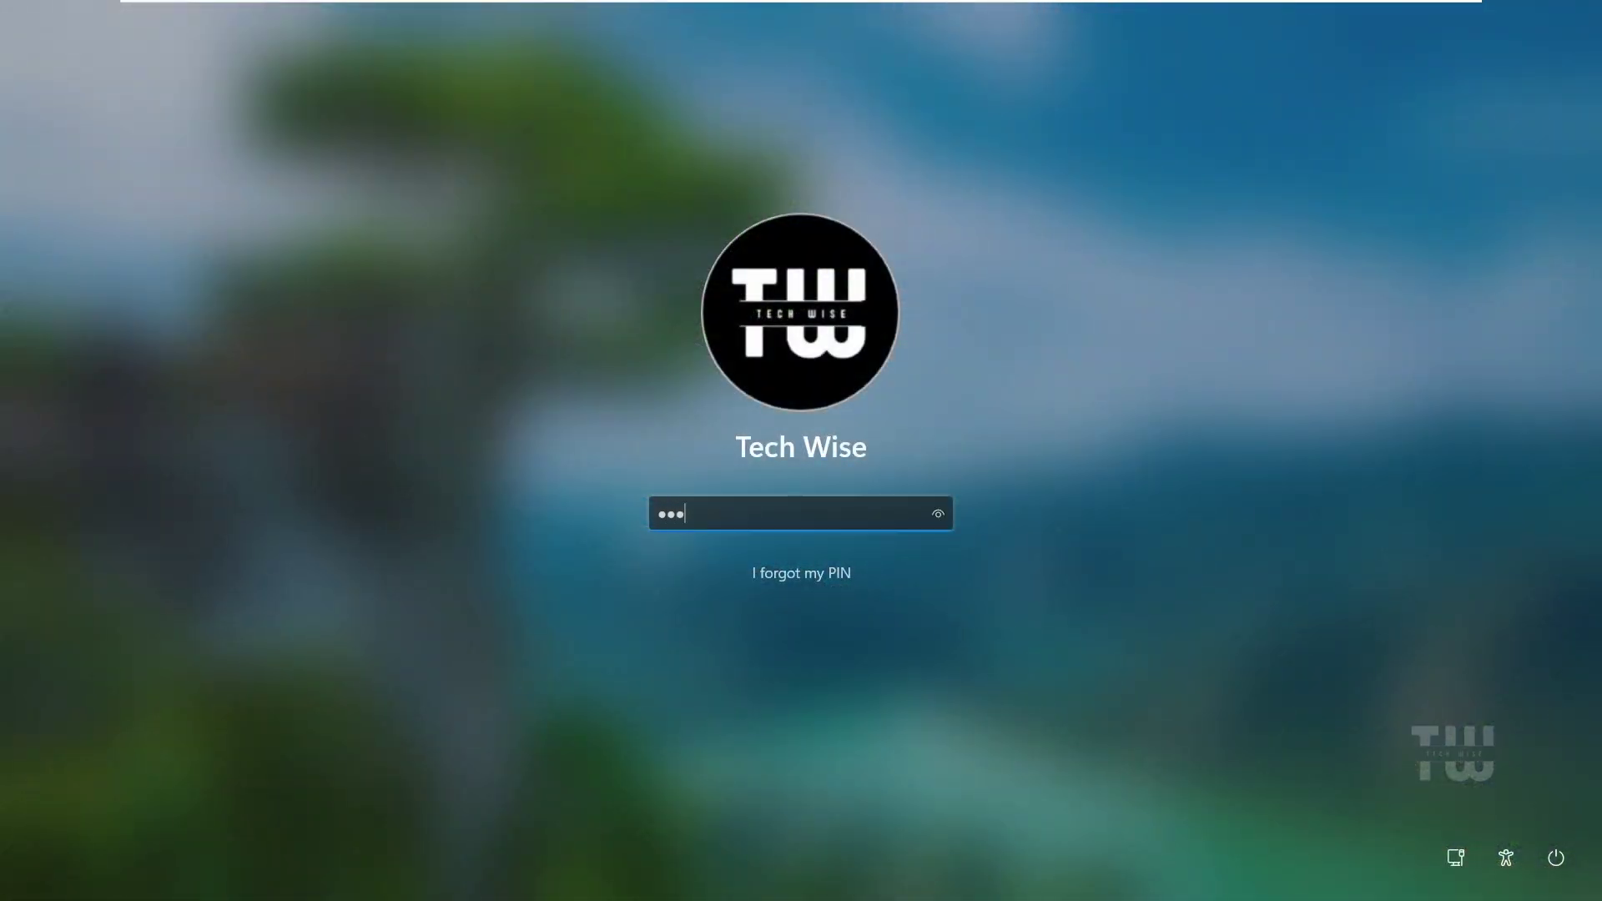
key(Return)
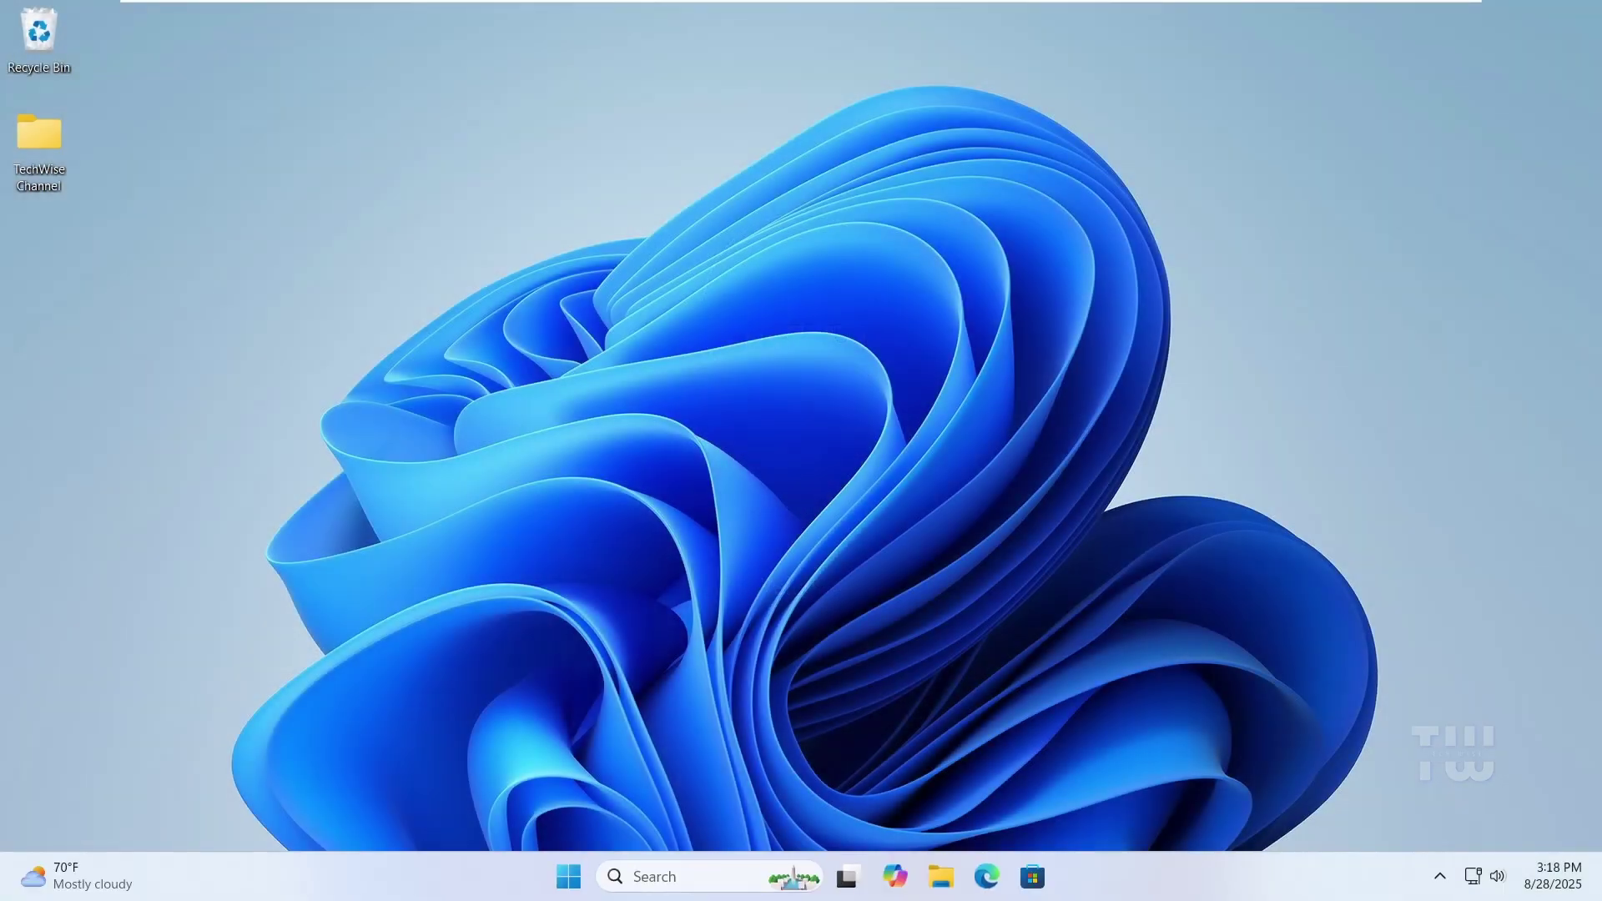
Run tpm.msc from the Win+X Run dialog, clear the TPM and confirm the restart
right_click(577, 879)
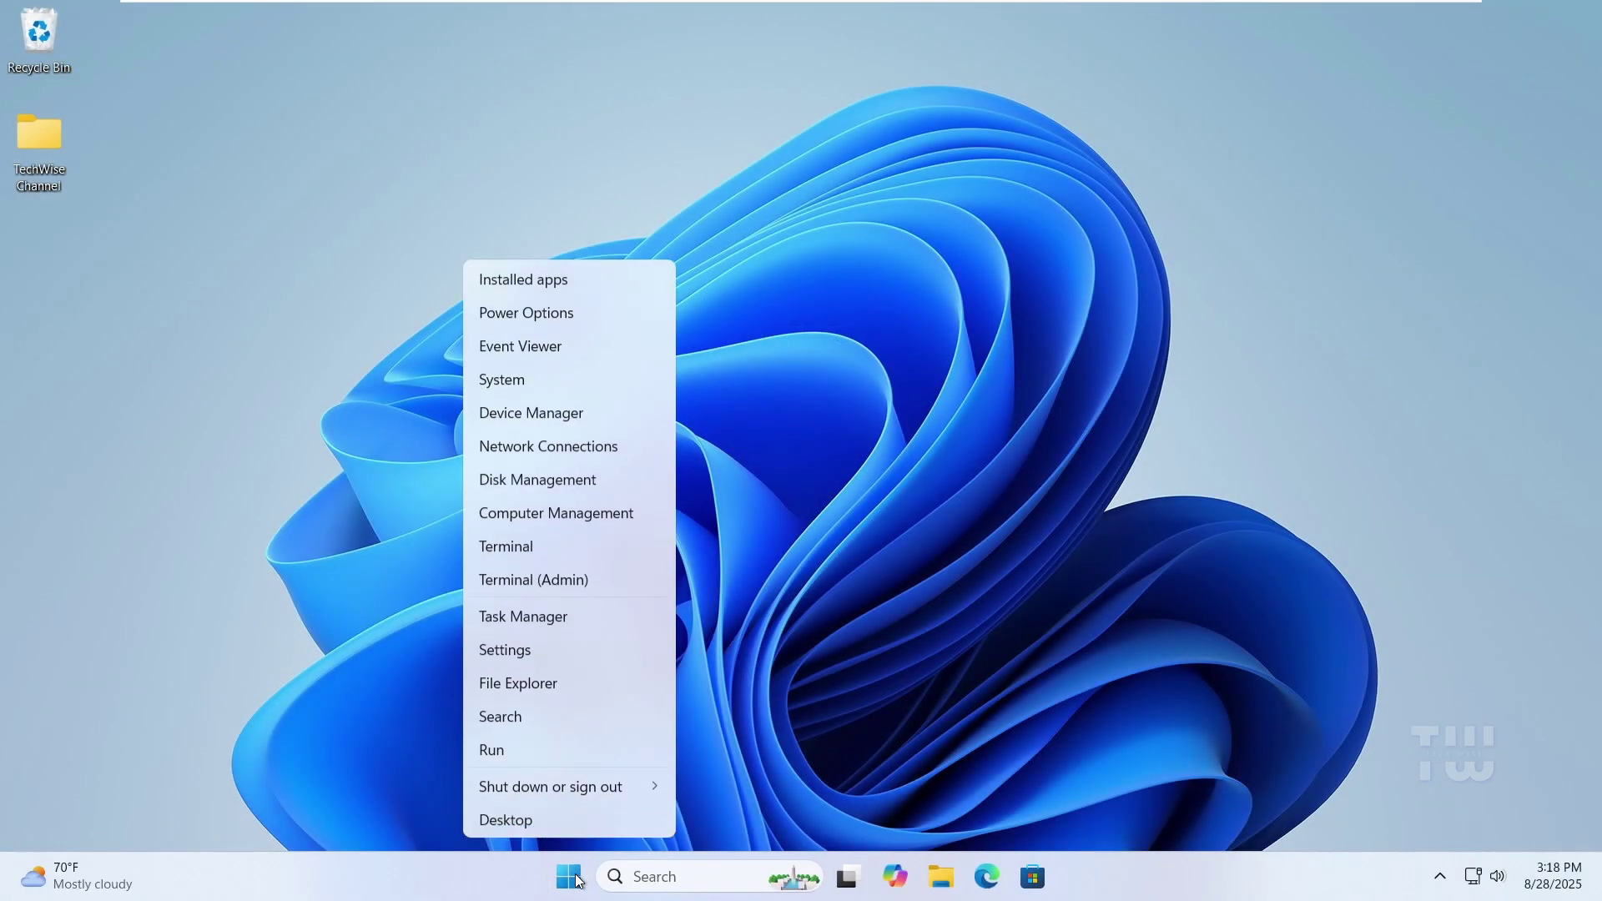
click(498, 751)
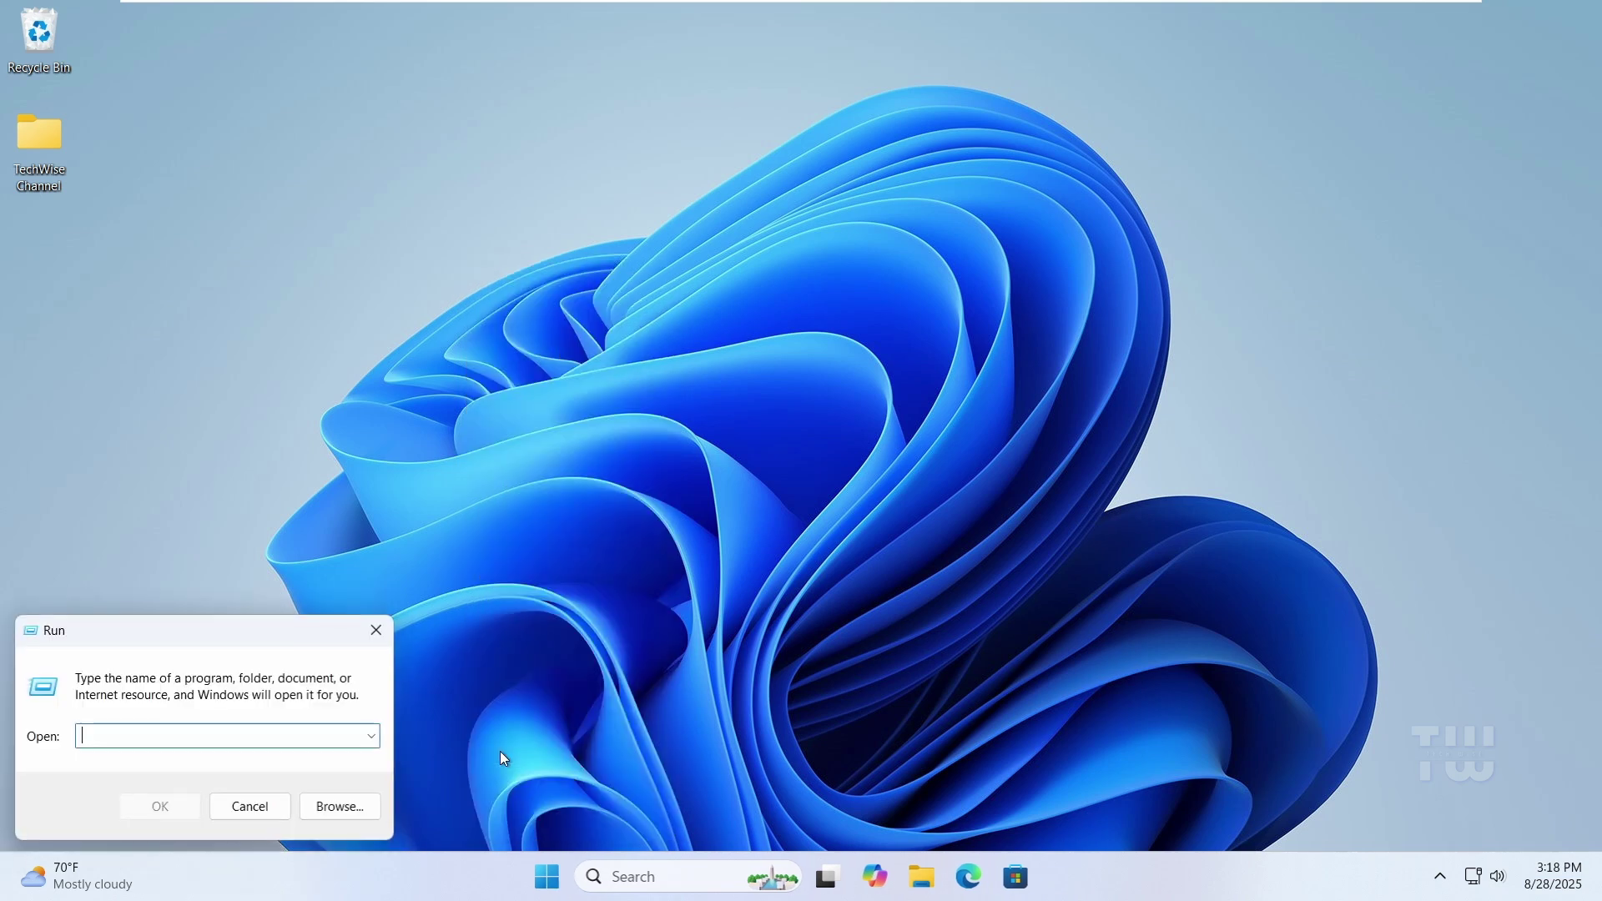
text(tpm.msc)
key(Return)
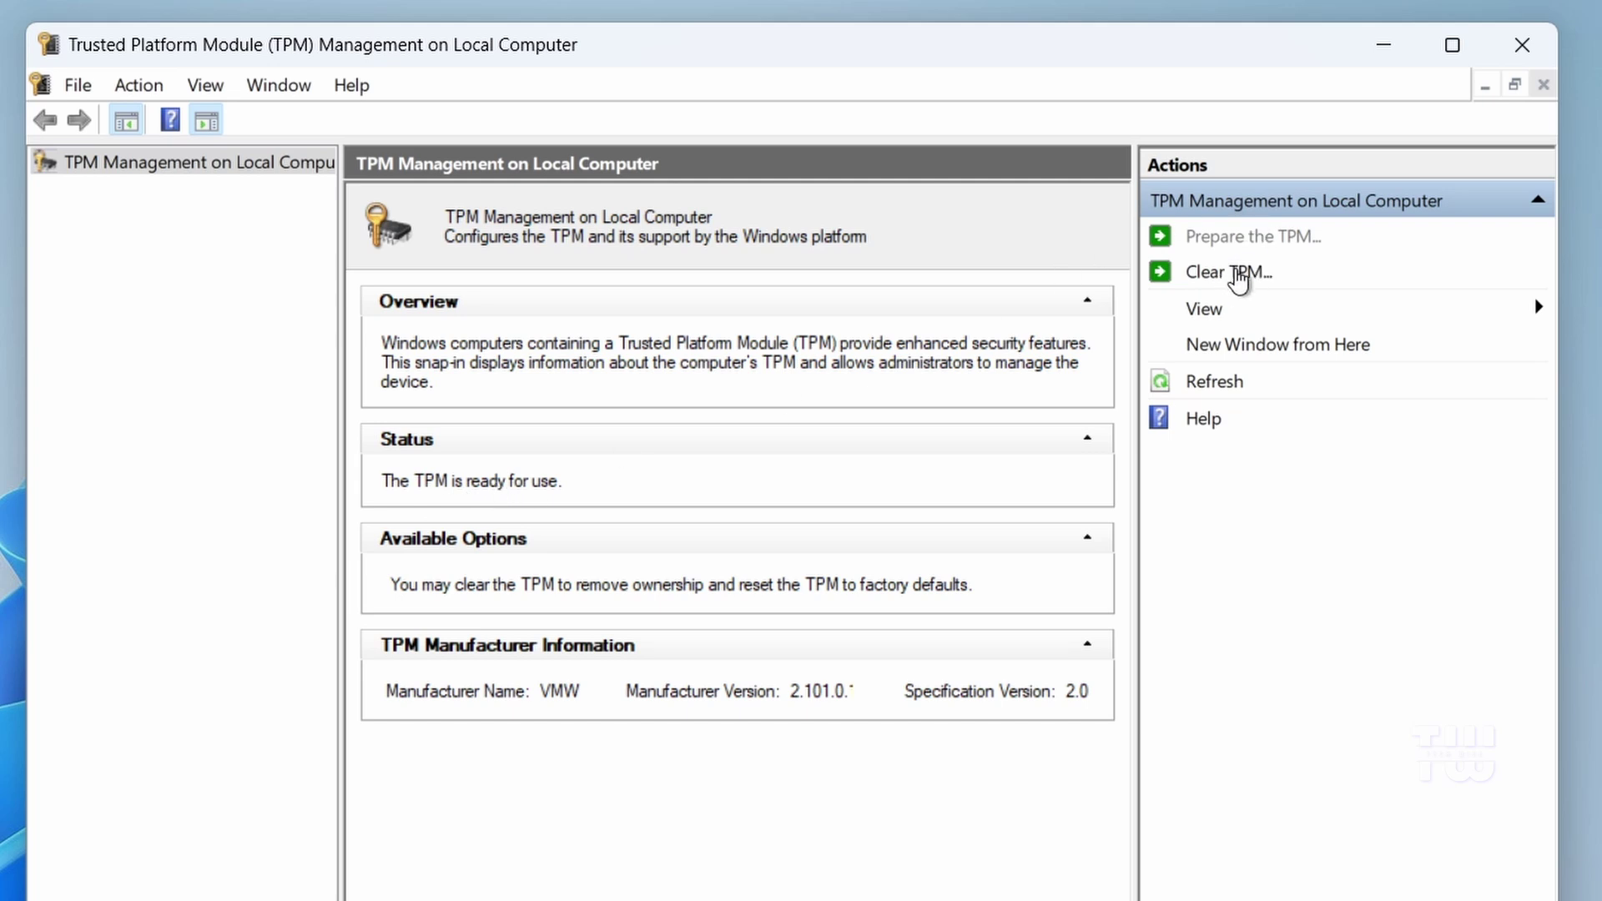
click(1239, 278)
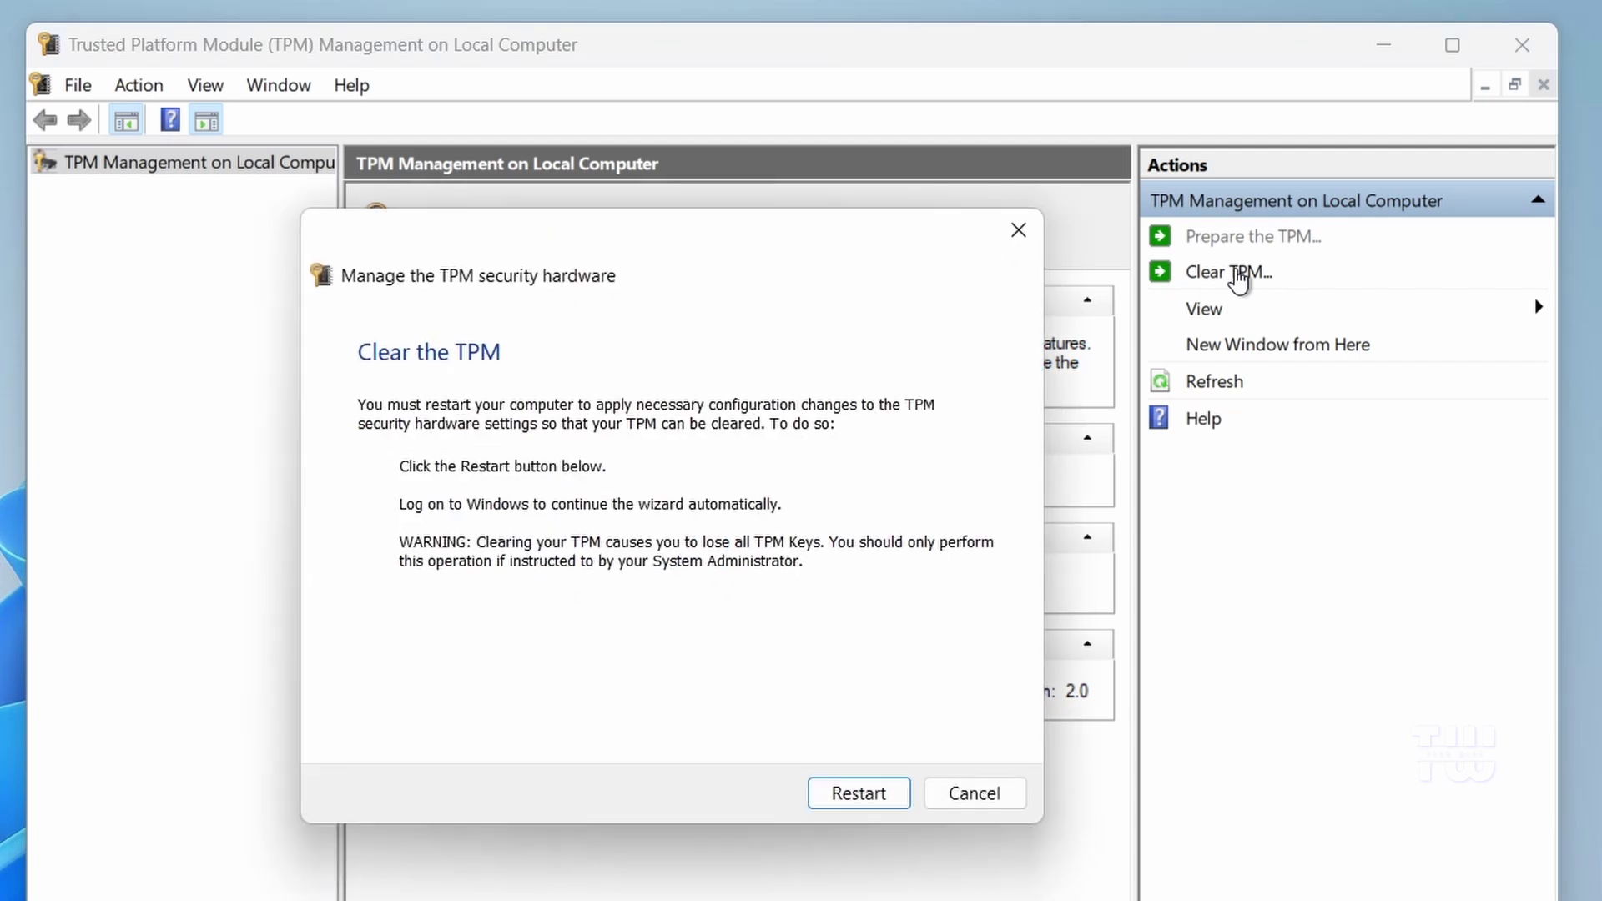
click(843, 793)
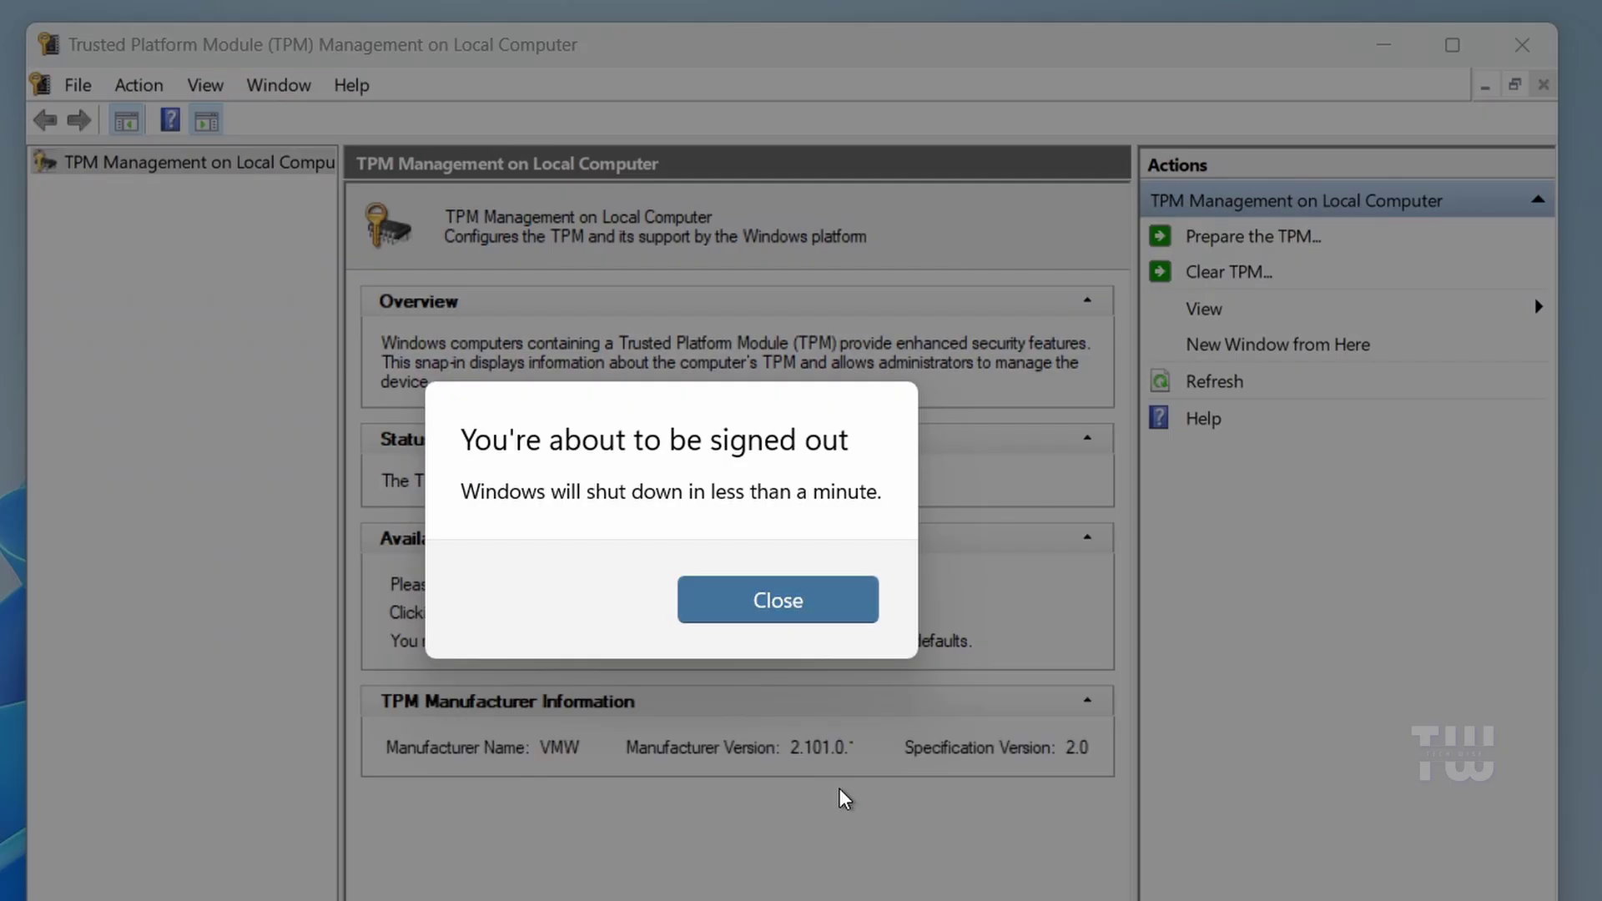
click(793, 608)
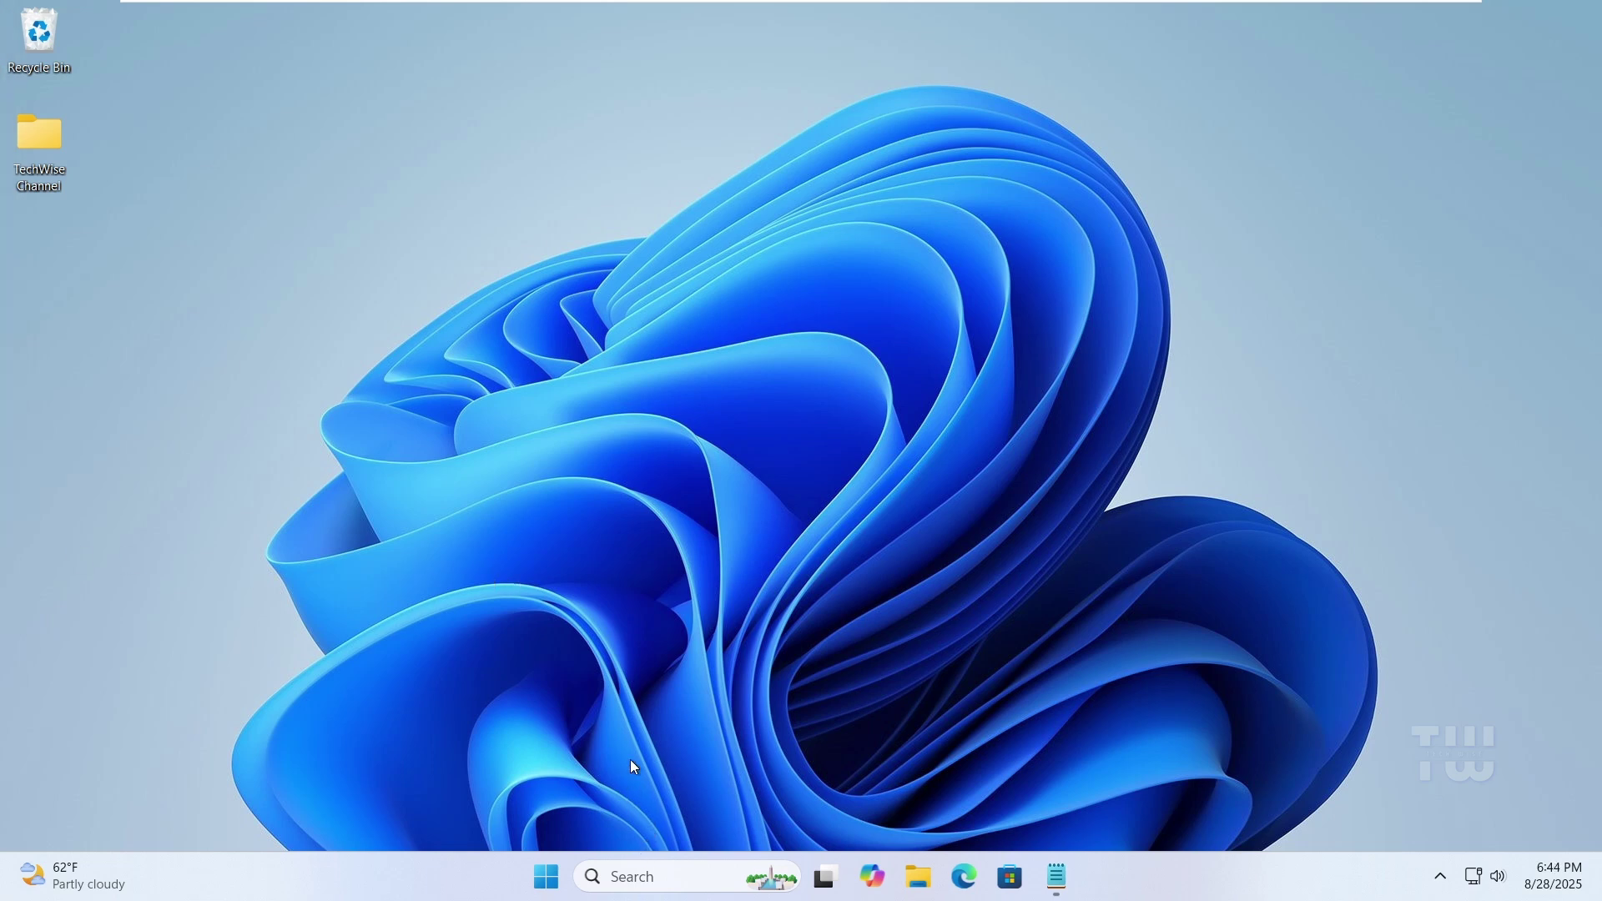
Launch Windows PowerShell as administrator
click(624, 870)
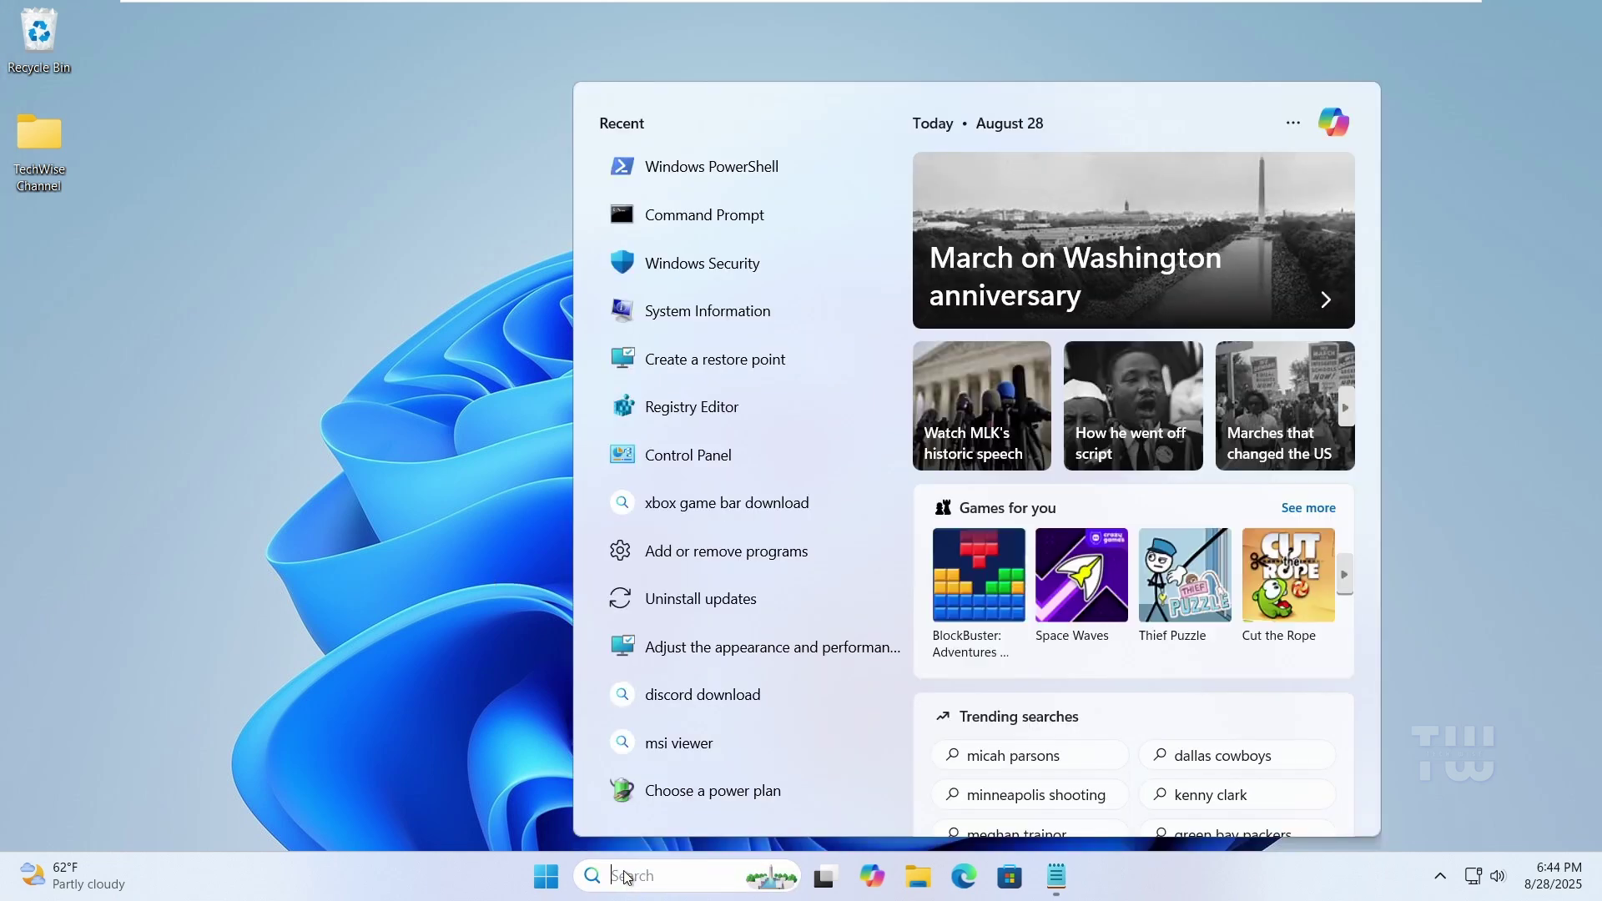
text(powersh)
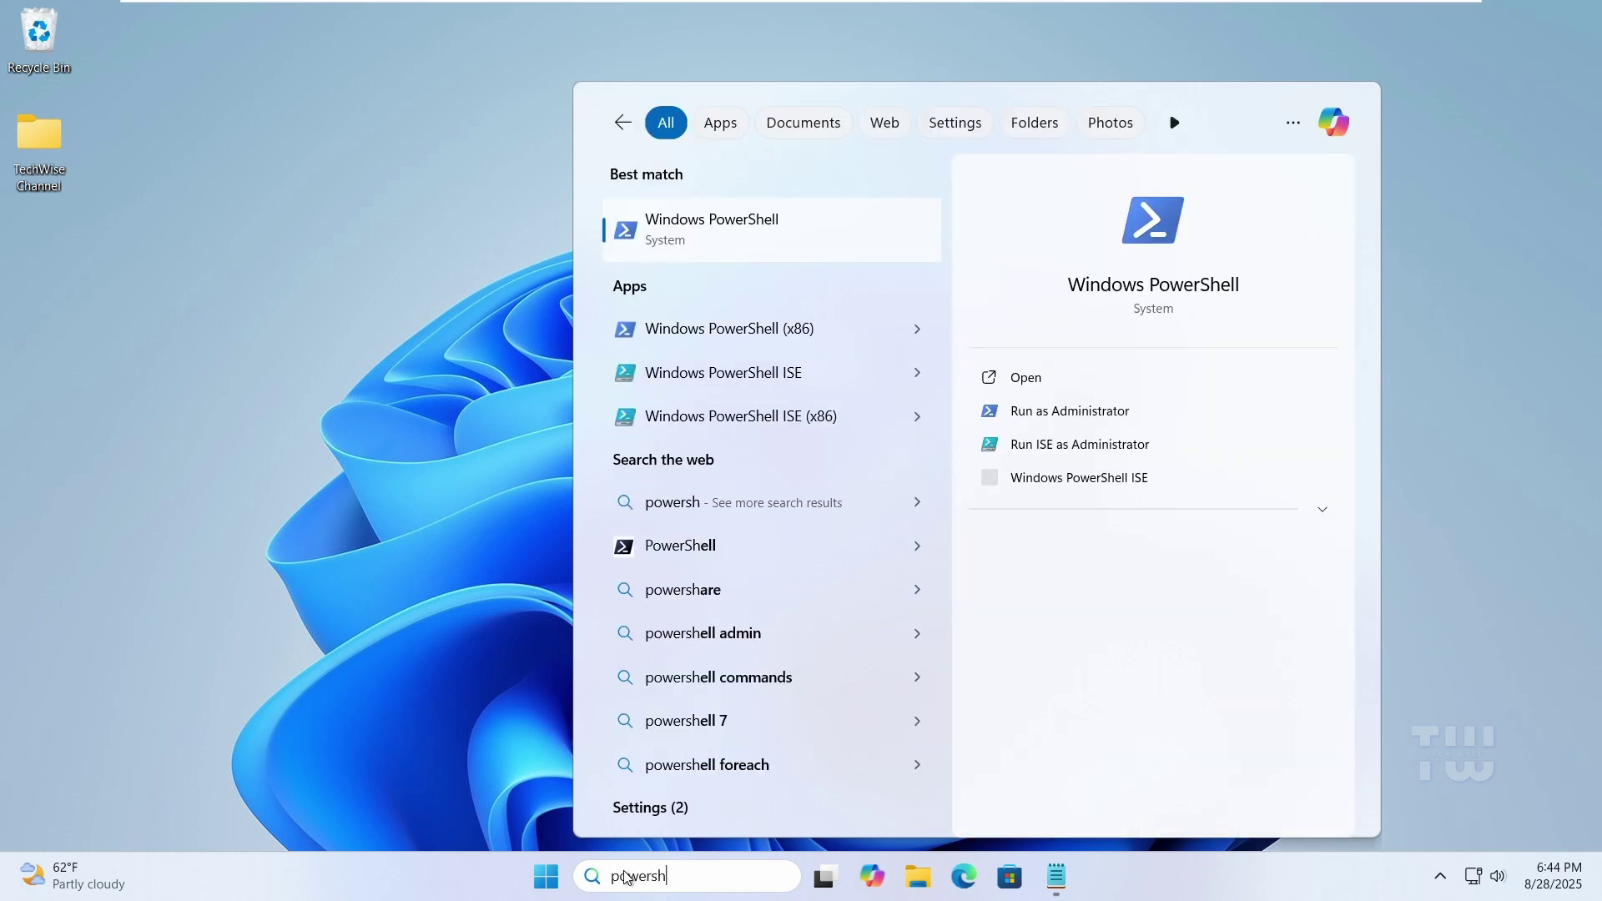
click(1061, 413)
click(684, 604)
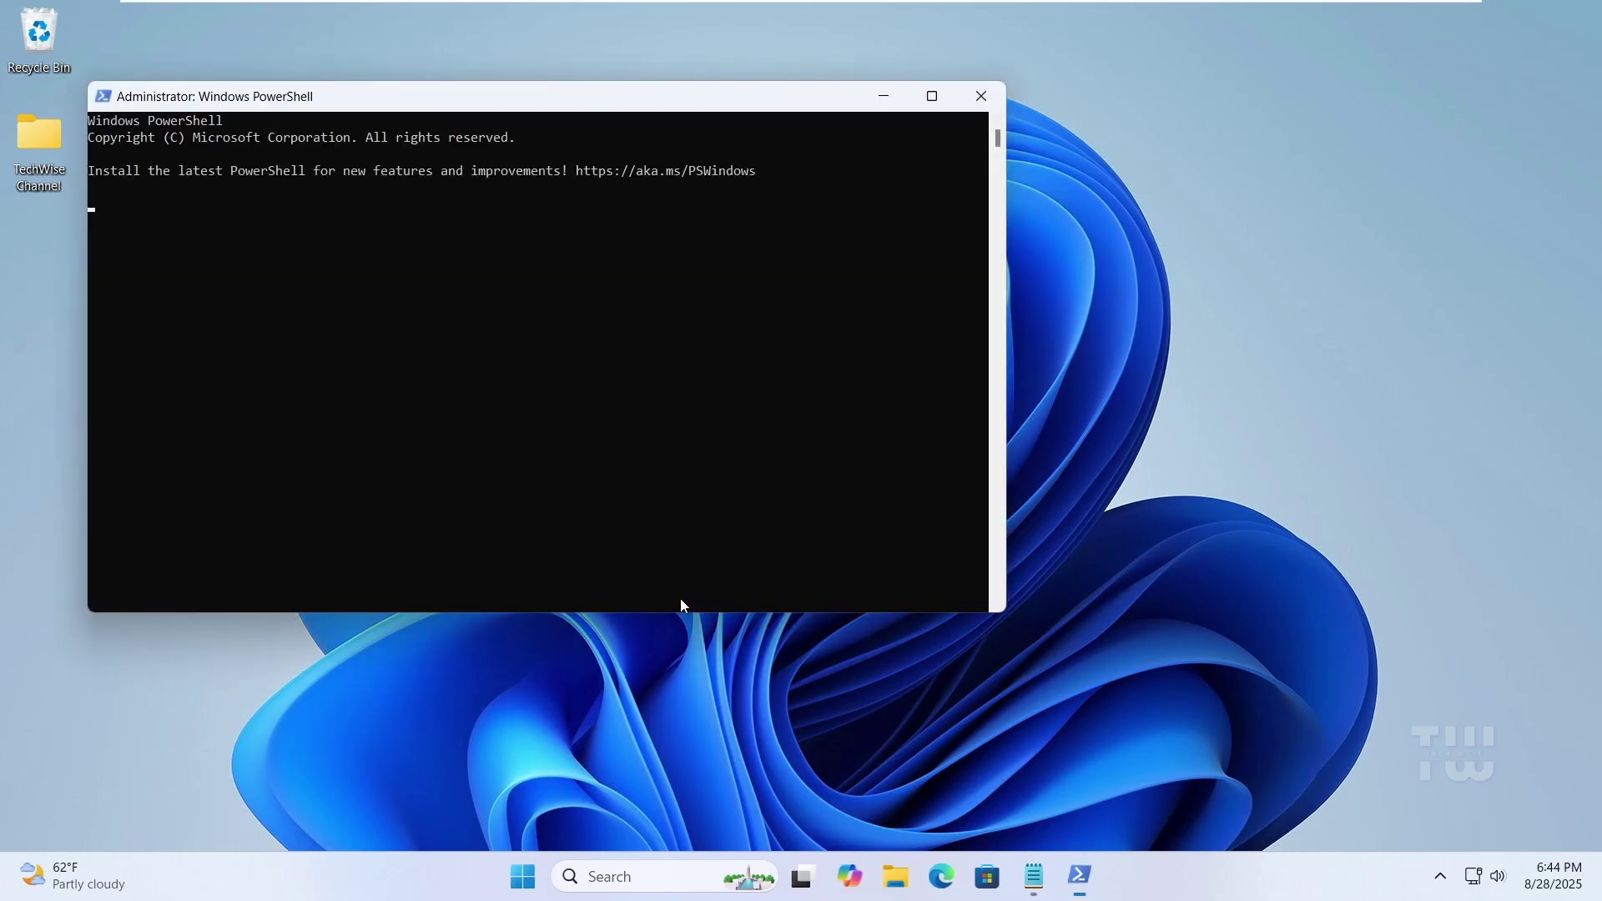
Copy 'Initialize-Tpm -AllowClear -AllowPhysicalPresence' from Notepad and paste-run it in PowerShell
click(1031, 878)
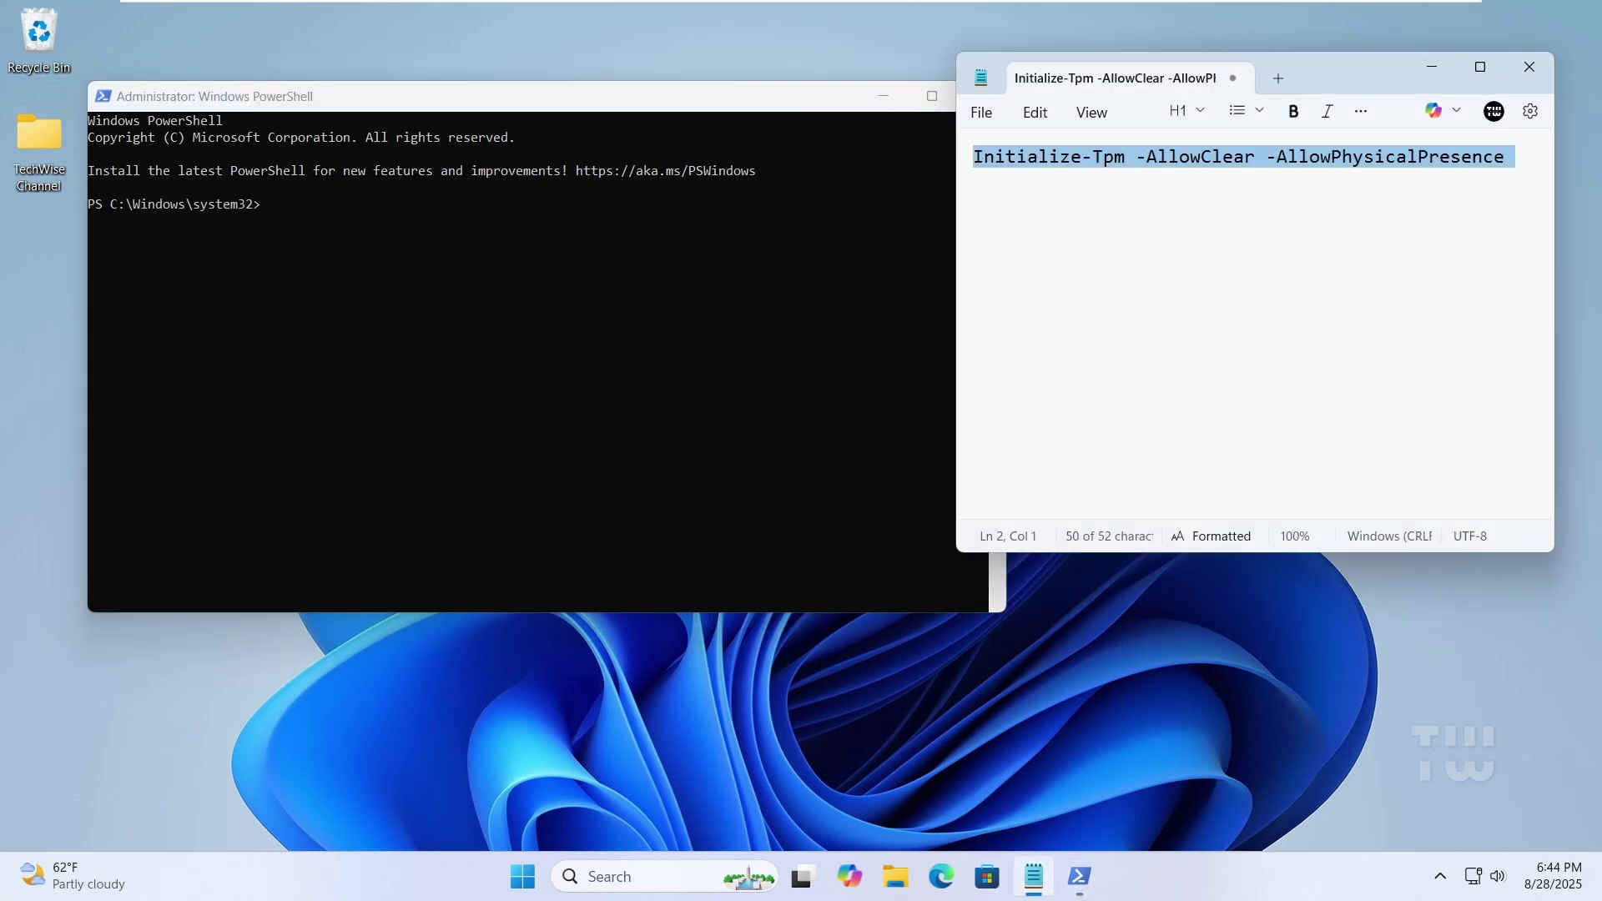
triple_click(1100, 159)
right_click(1096, 155)
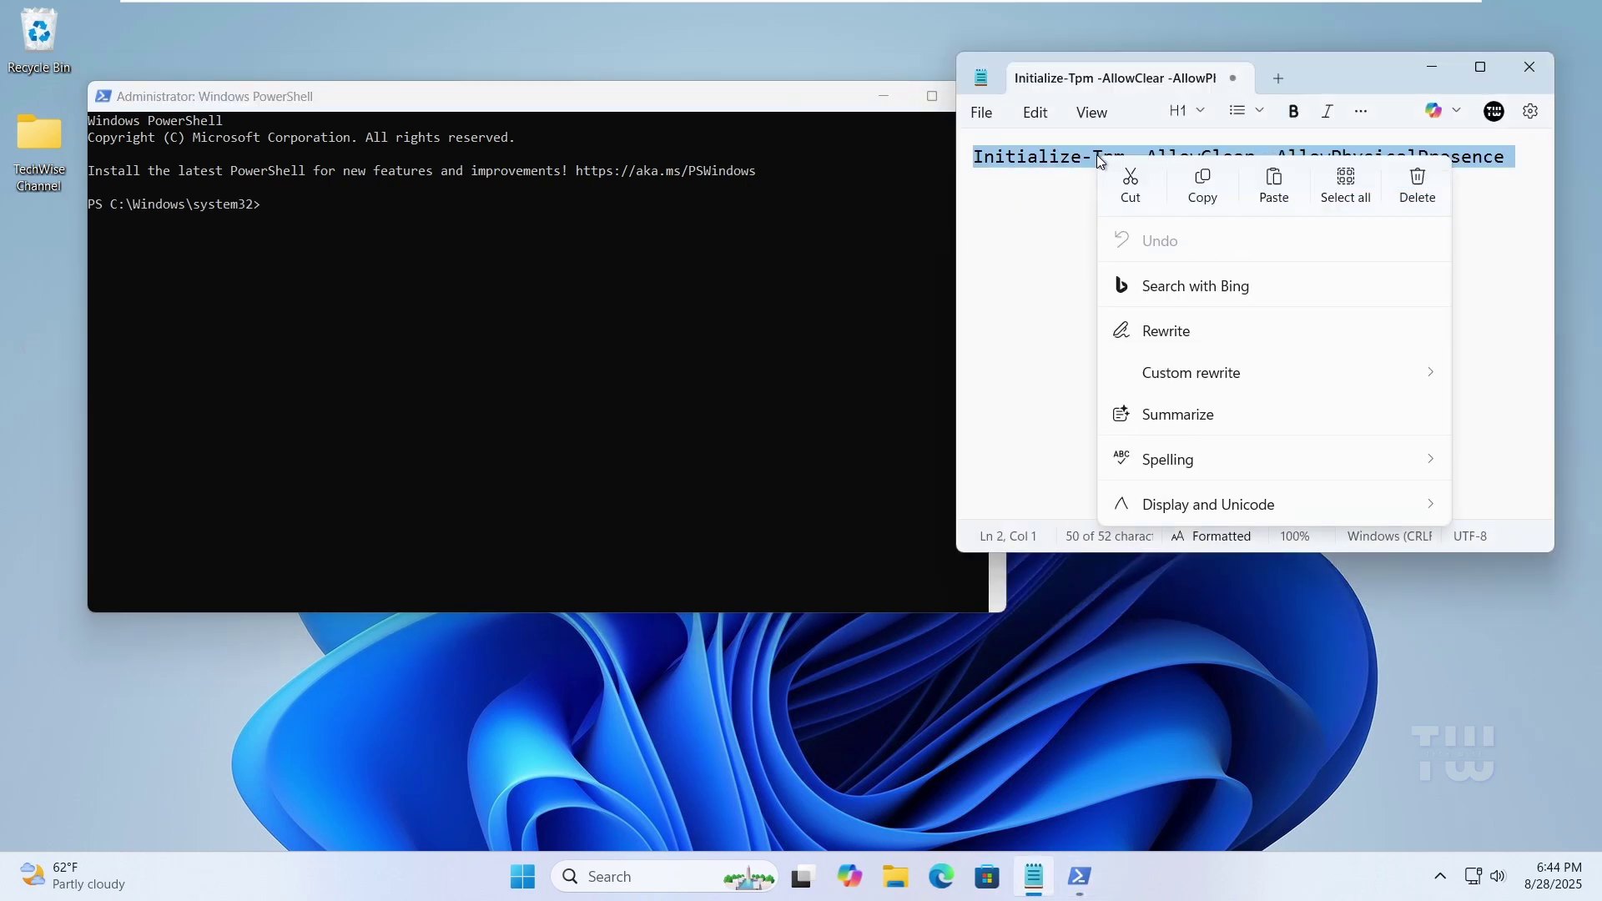
click(1202, 185)
click(672, 107)
right_click(730, 103)
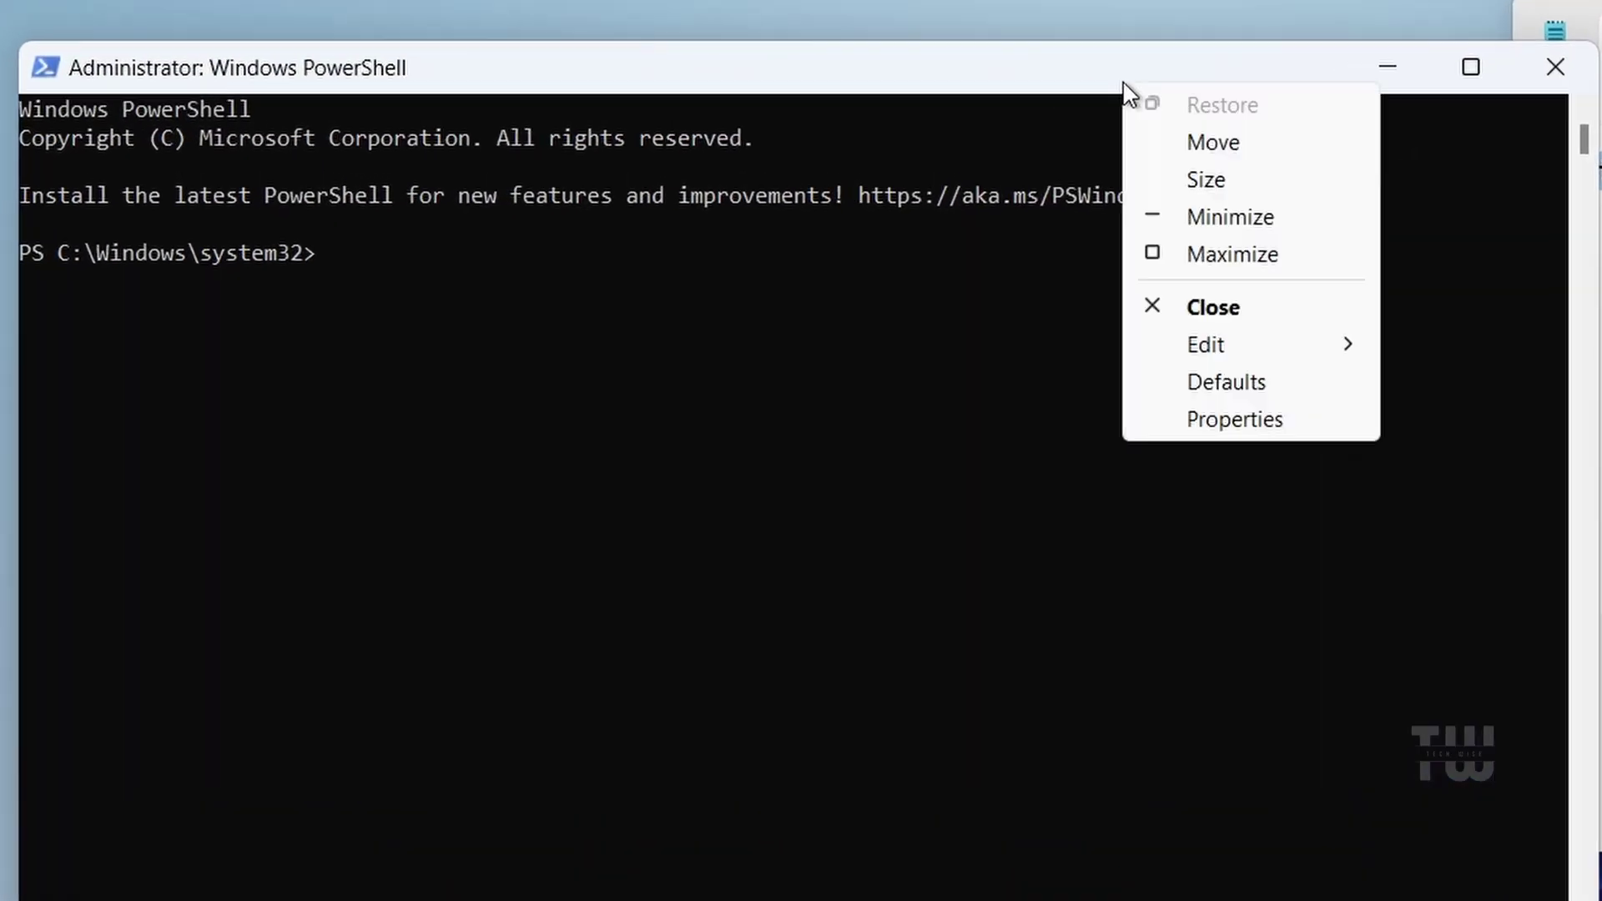
mouse_move(1274, 355)
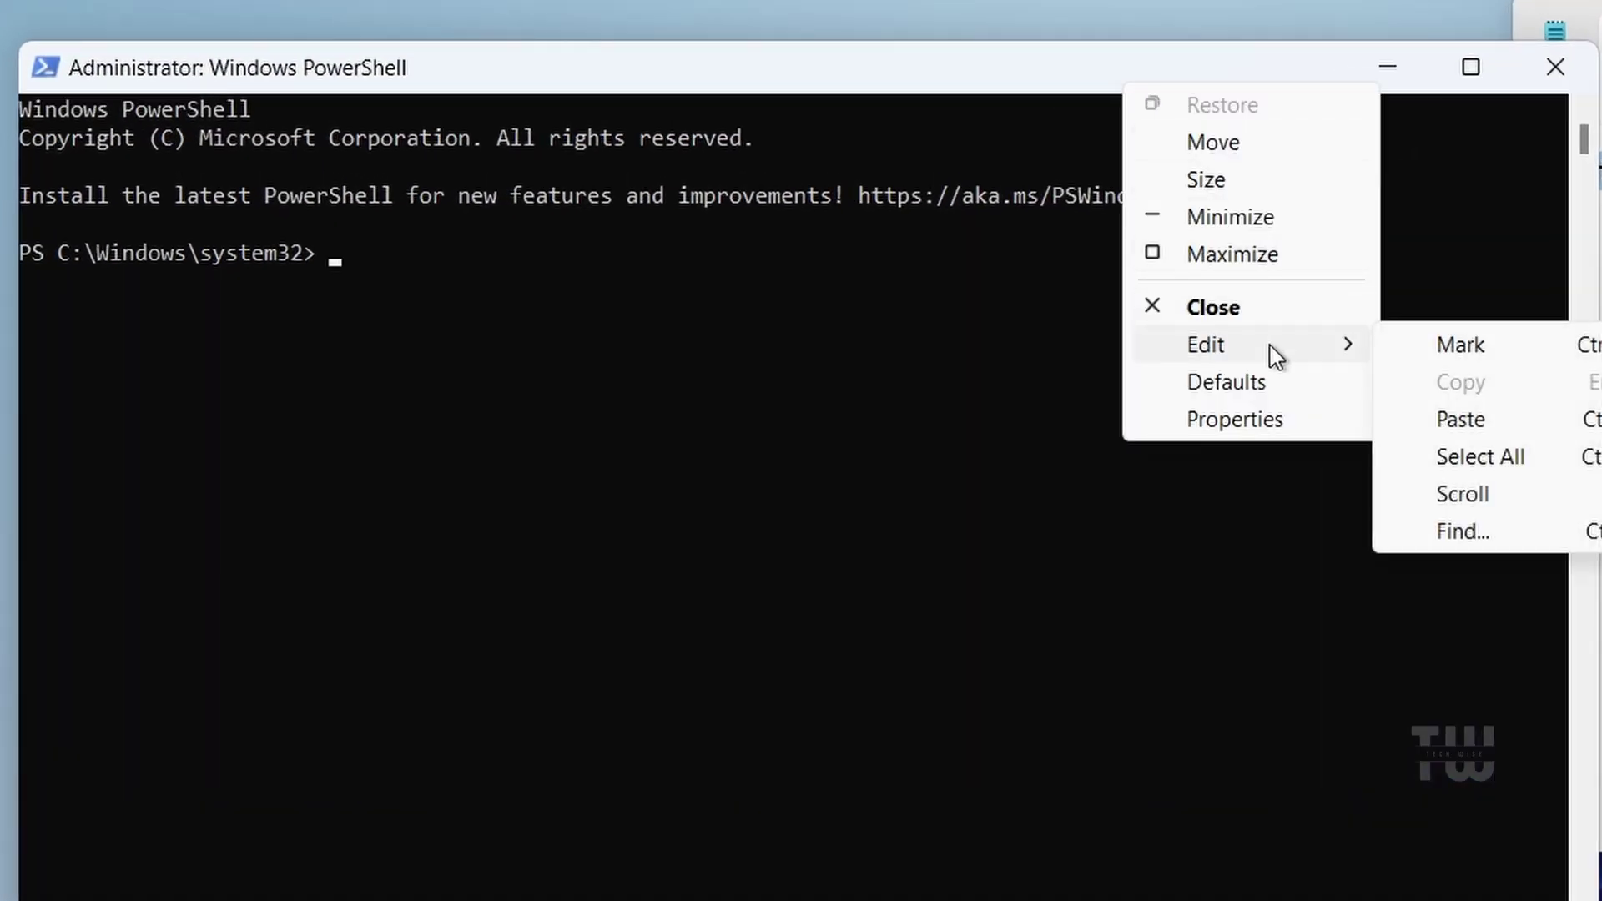
click(1466, 417)
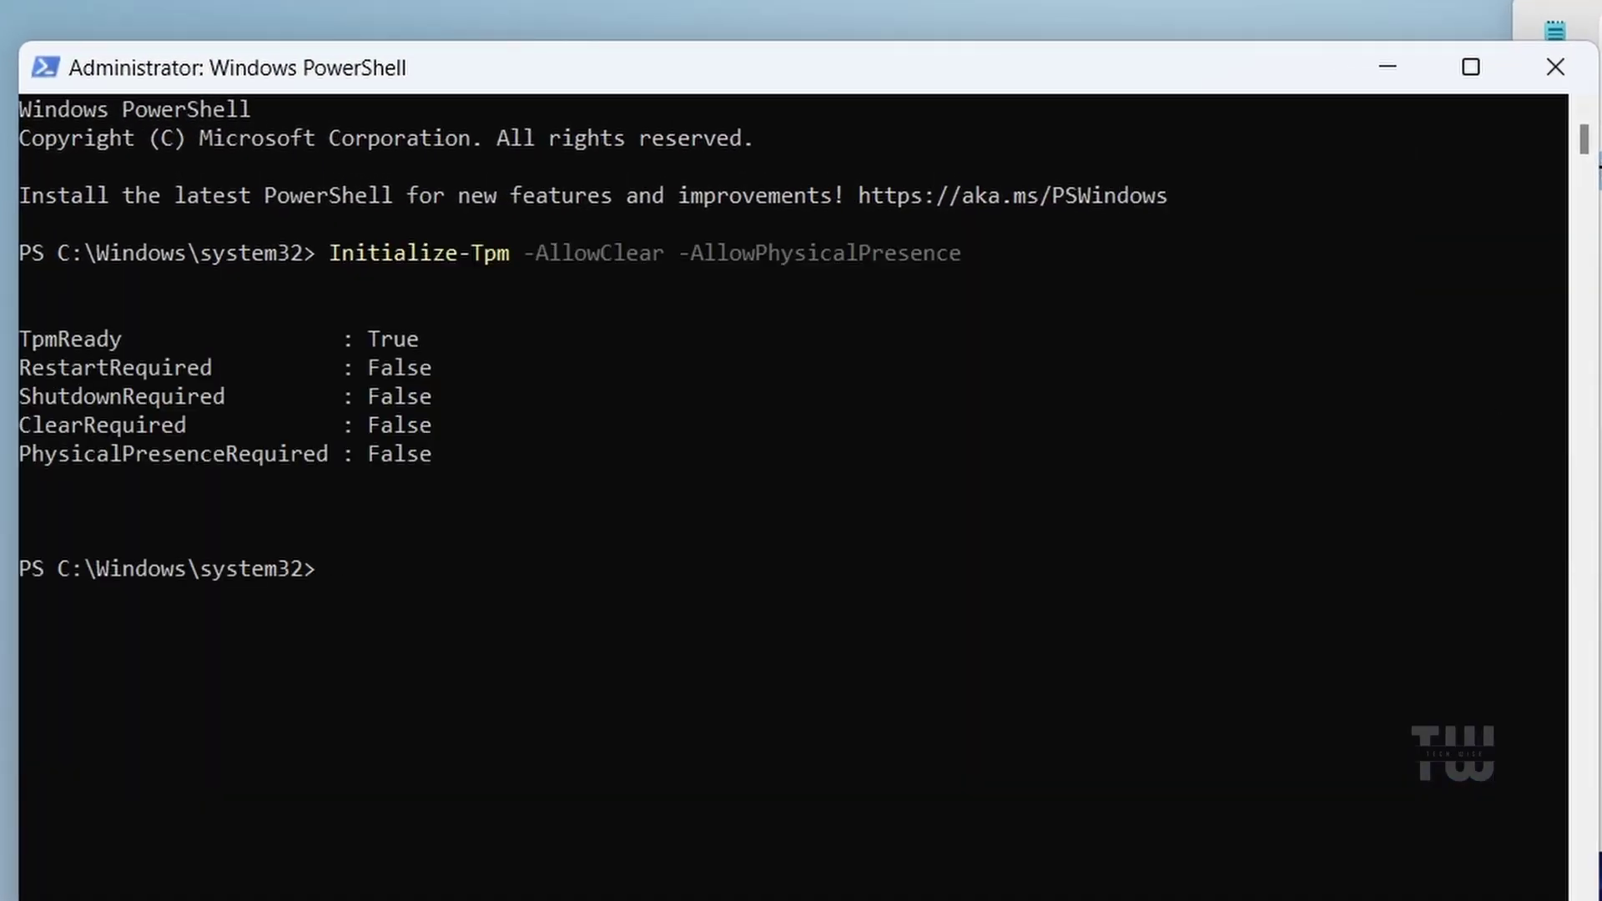
Highlight the TpmReady True result and the status lines reporting False
drag(30, 338, 447, 332)
click(418, 365)
drag(365, 368, 491, 479)
click(497, 551)
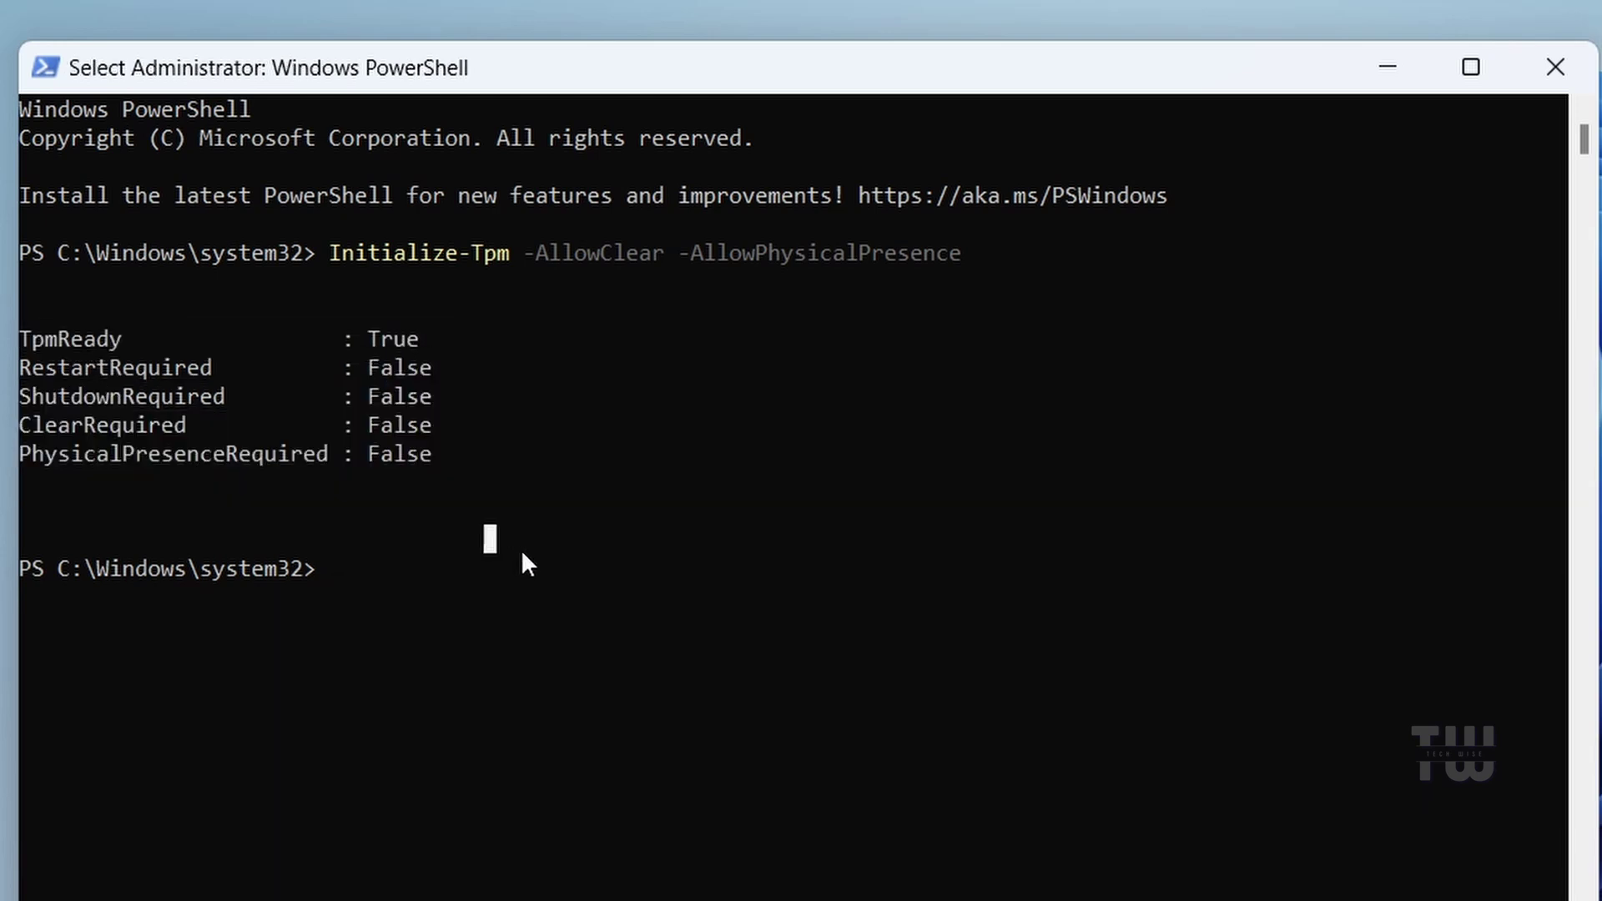
click(519, 553)
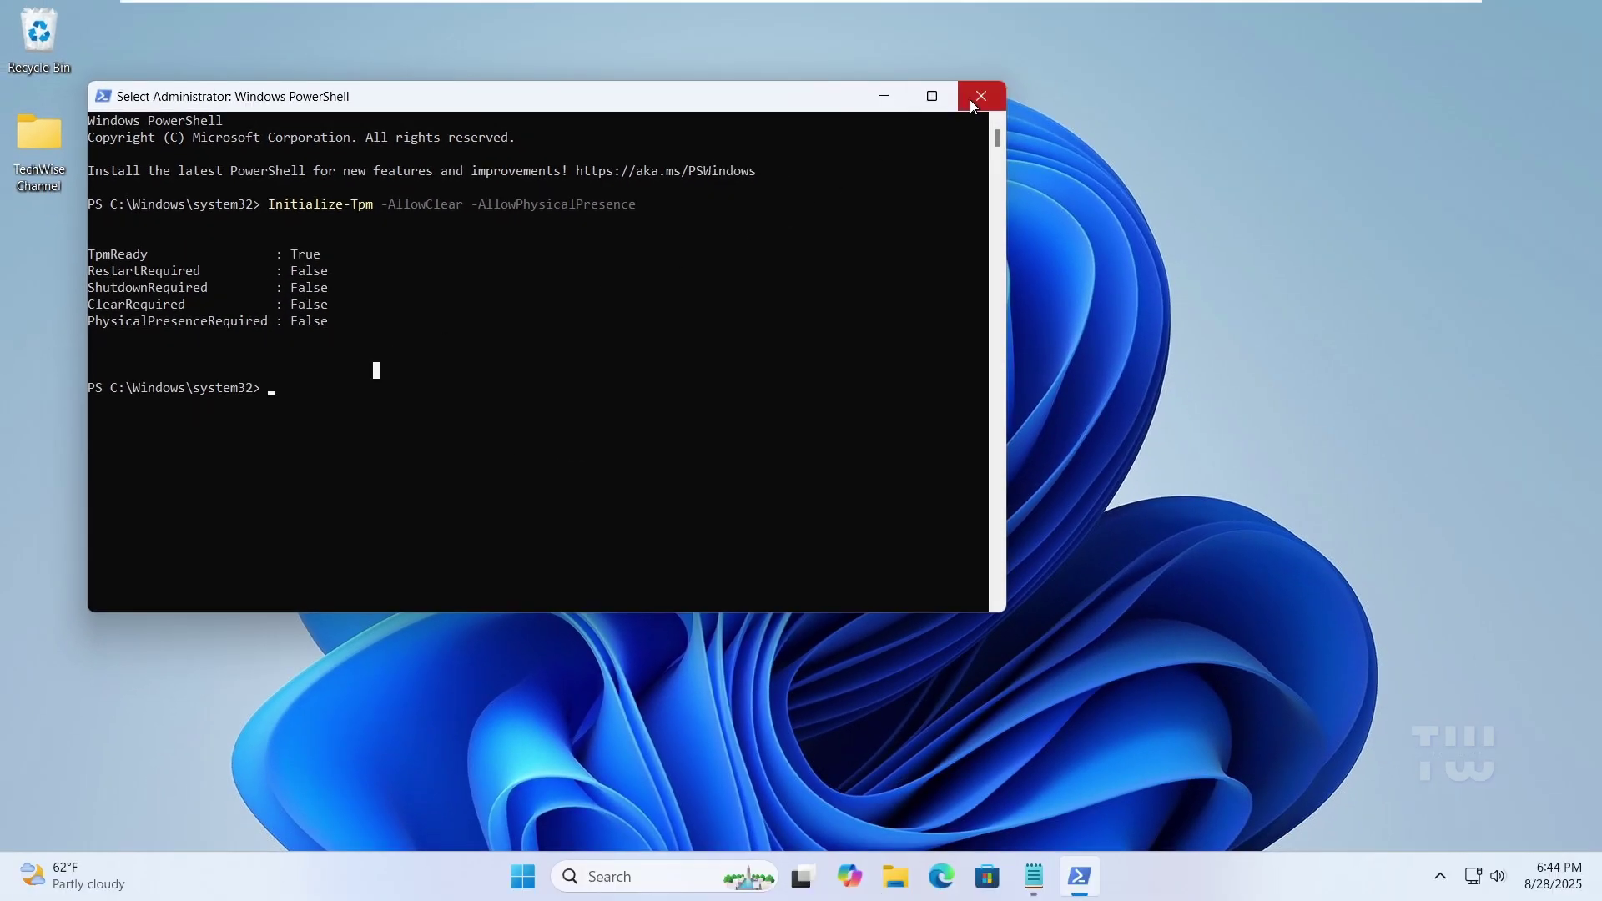
Close the administrator PowerShell window that confirmed TpmReady True, returning to the desktop
click(981, 96)
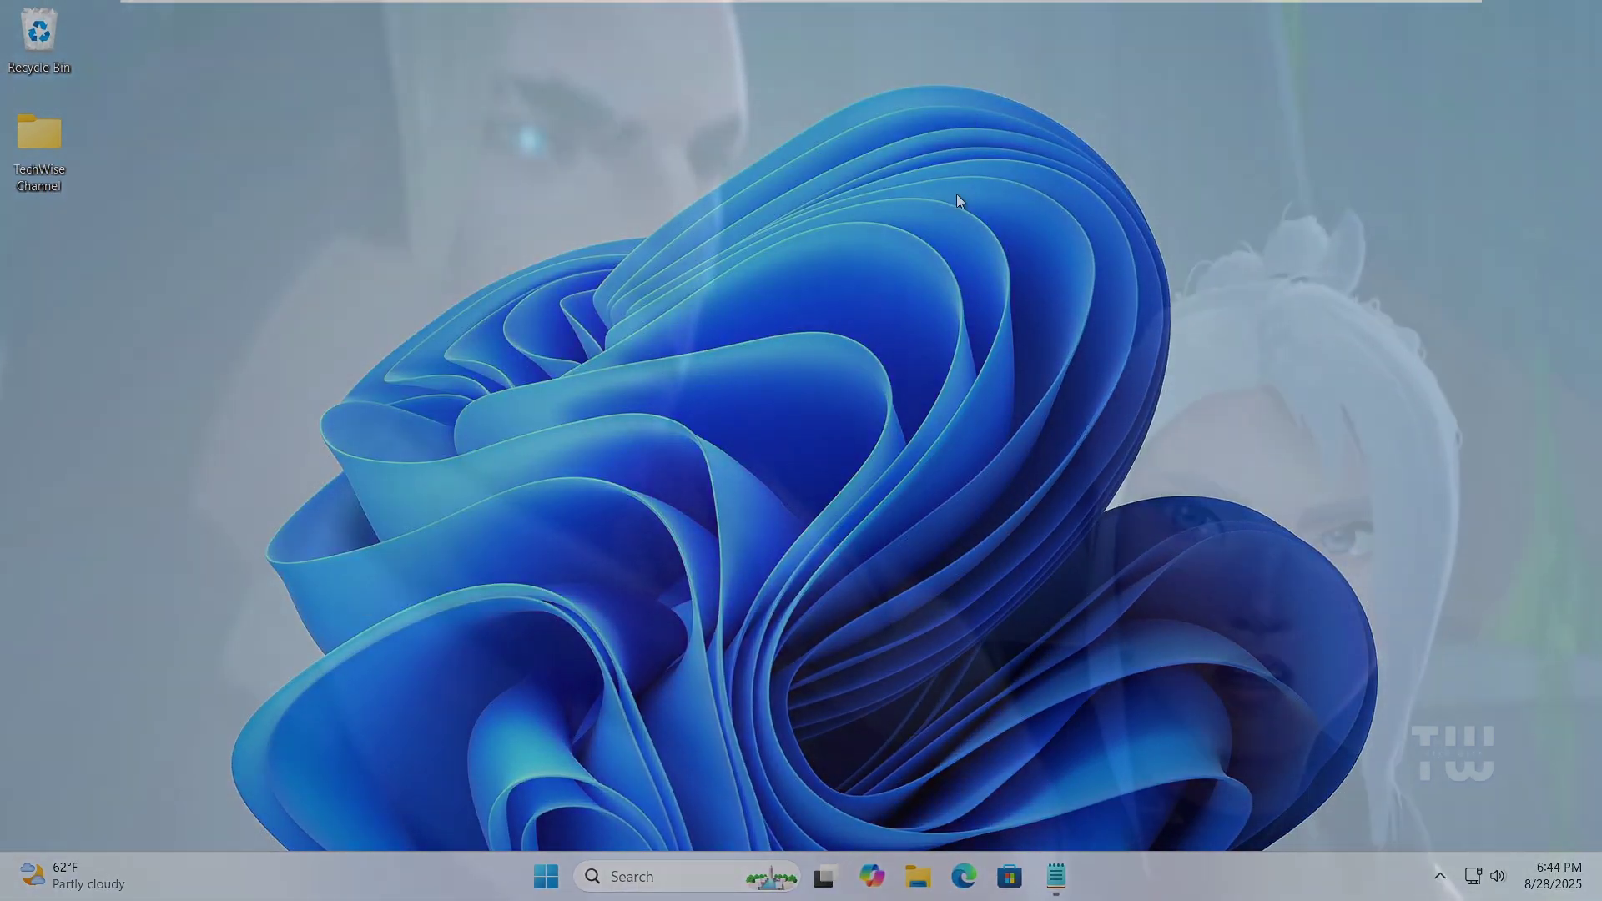